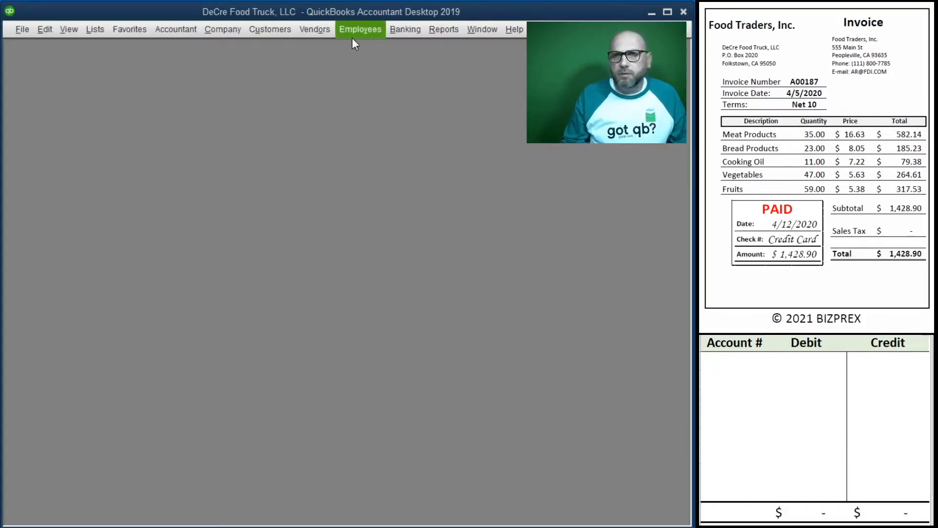
# Step: Start a new credit card charge and set the vendor to Food Traders, Inc
pyautogui.click(400, 29)
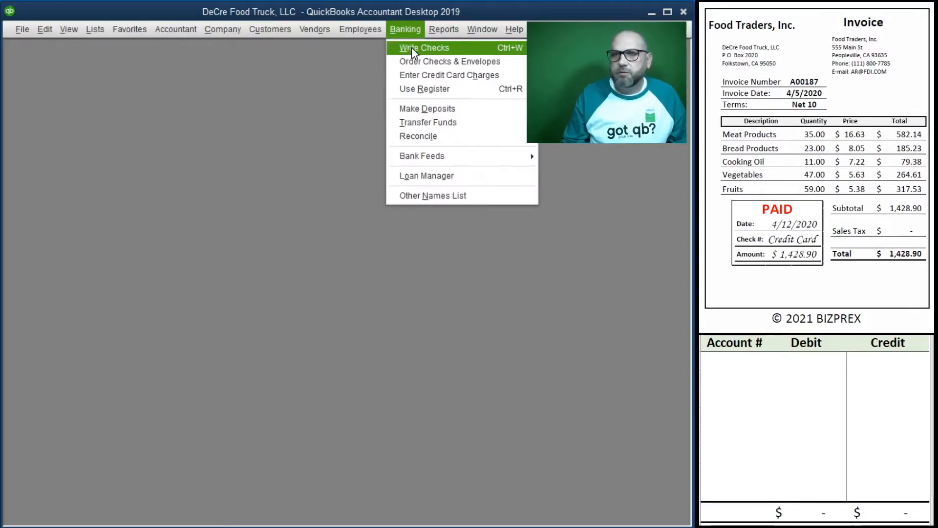
pyautogui.click(424, 75)
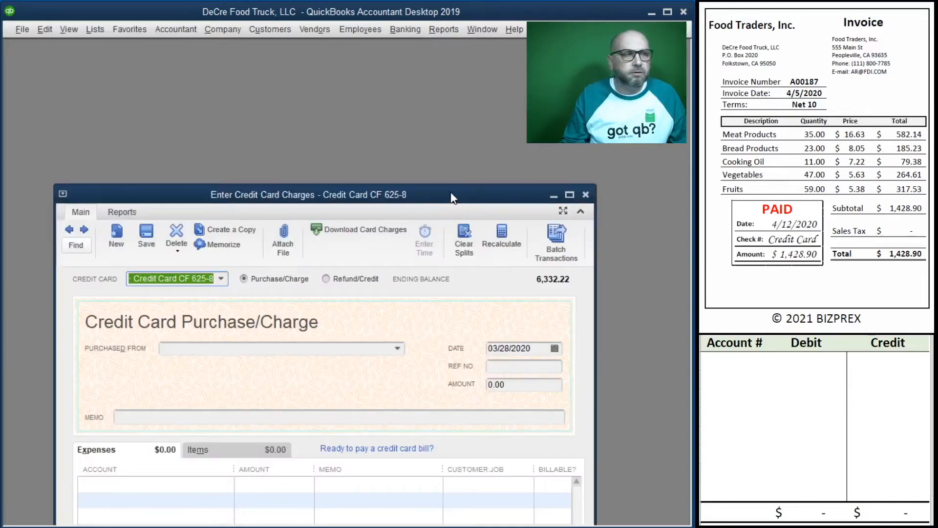
pyautogui.moveTo(451, 192); pyautogui.dragTo(453, 116)
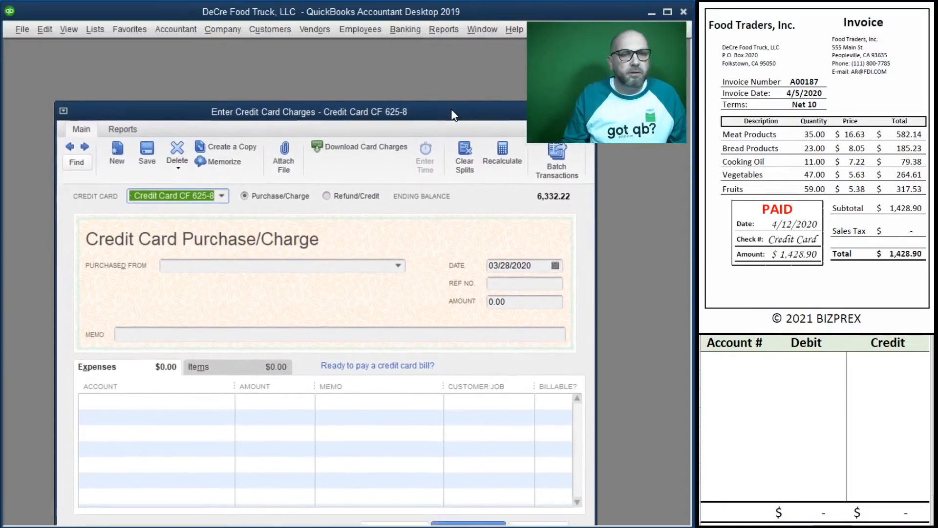
pyautogui.moveTo(457, 117); pyautogui.dragTo(415, 85)
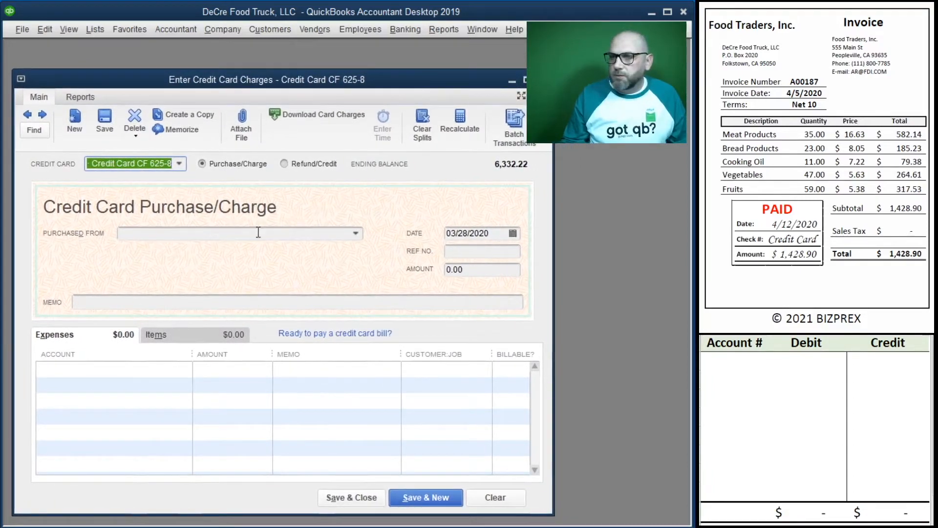
pyautogui.click(212, 233)
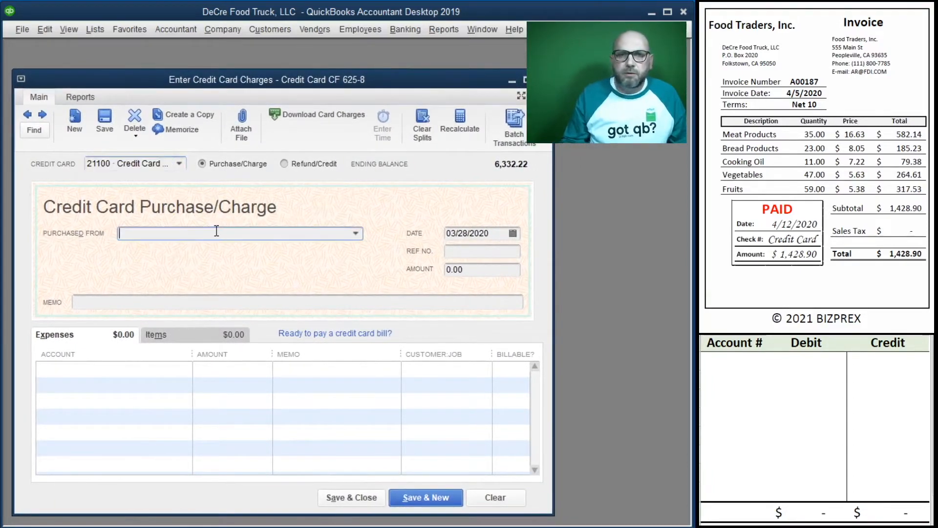
pyautogui.write('Food Traders, Inc.')
pyautogui.press('Tab')
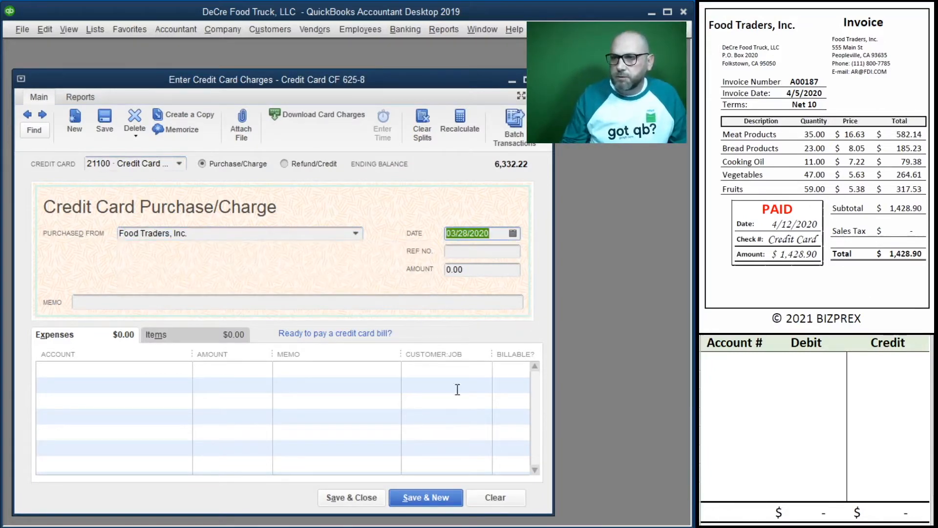
# Step: Set the Food Traders charge date to 04/12/2020
pyautogui.write('4/1')
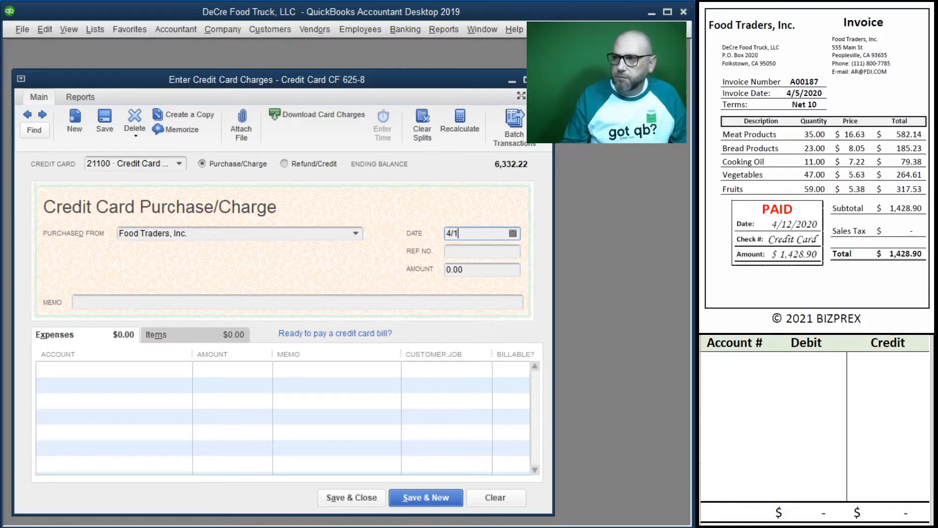
pyautogui.write('5/20')
pyautogui.press('BackSpace')
pyautogui.press('BackSpace')
pyautogui.press('BackSpace')
pyautogui.press('BackSpace')
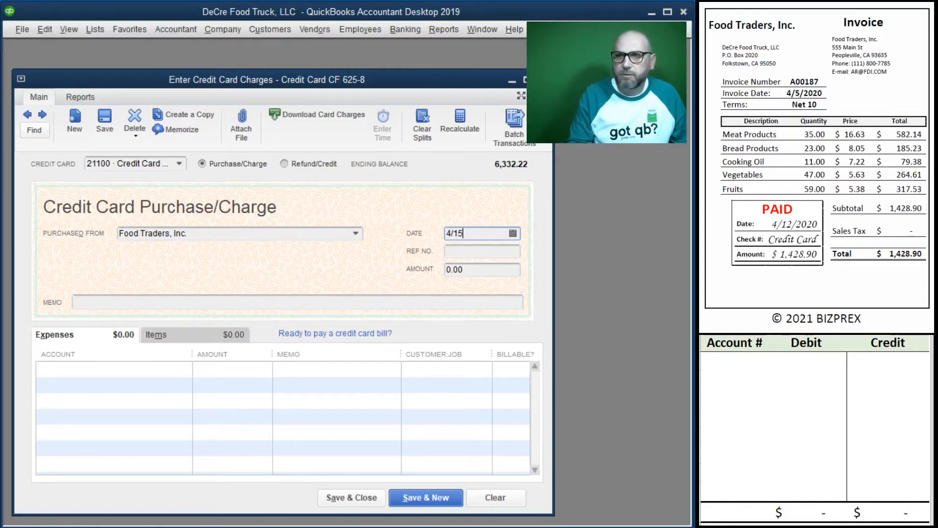
pyautogui.write('2/2020')
pyautogui.press('Tab')
# Step: Enter reference number A00187 and an amount of 1,428.90 for the charge
pyautogui.write('A')
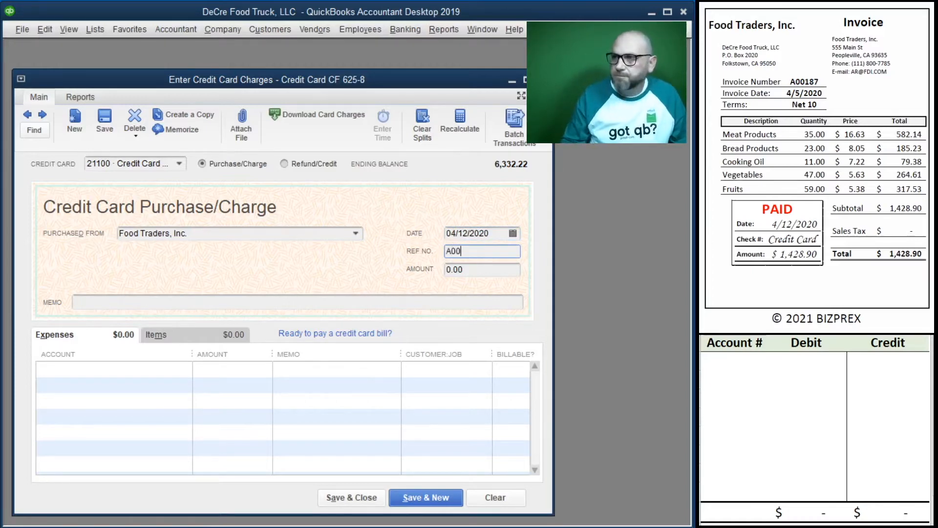
pyautogui.write('00187')
pyautogui.press('Tab')
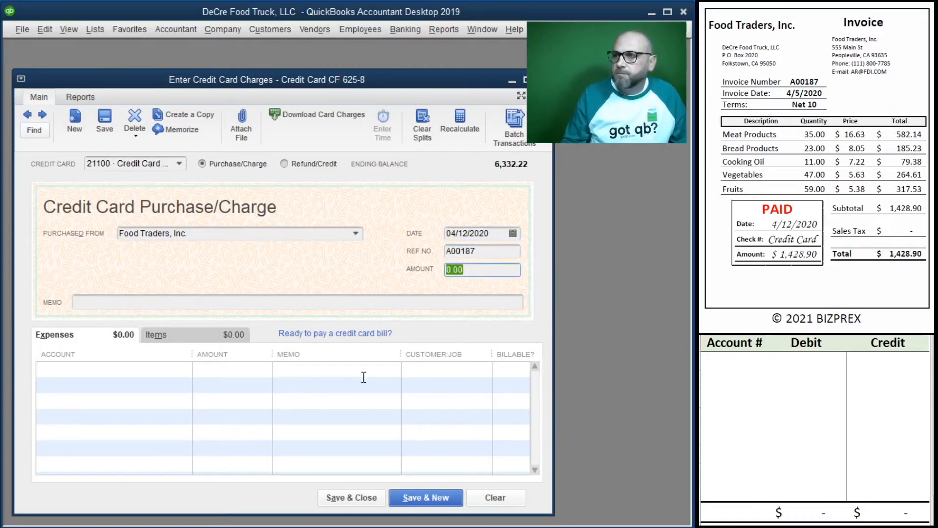
pyautogui.write('1,4')
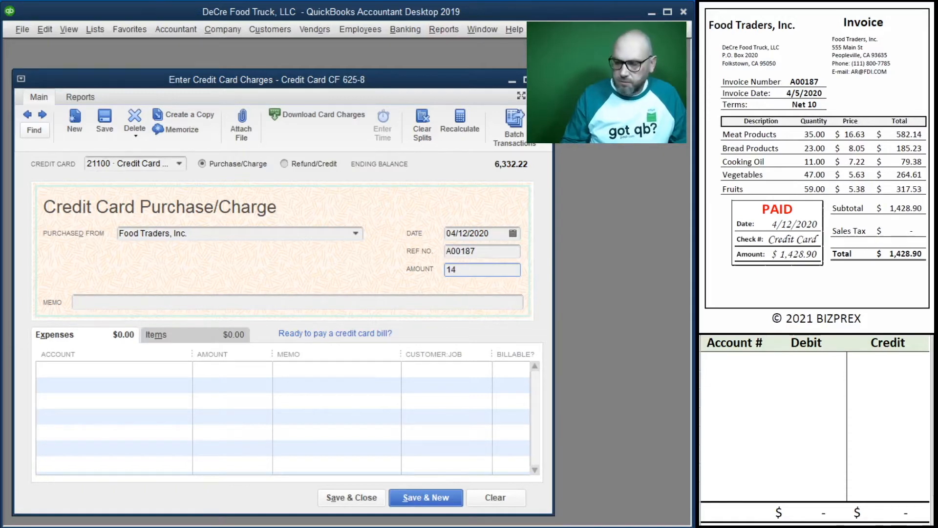
pyautogui.write('28.90')
pyautogui.press('Tab')
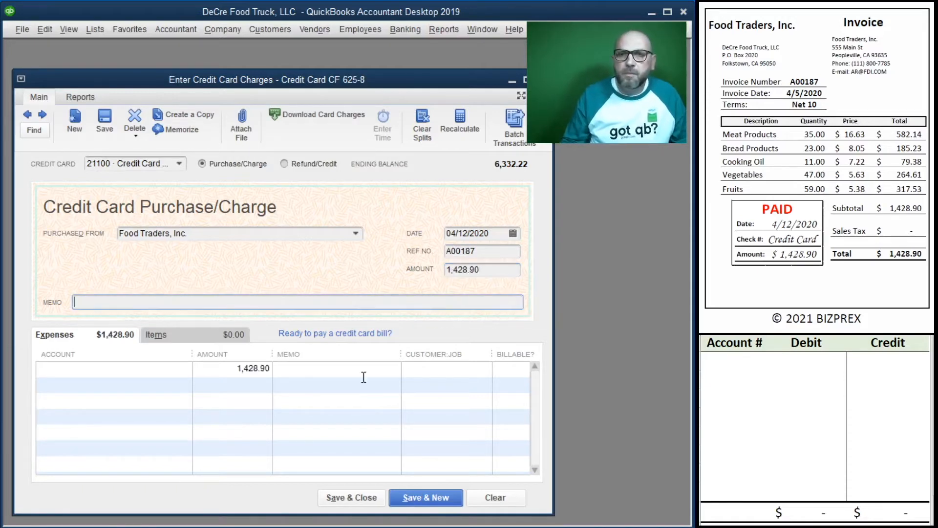
# Step: Copy the reference number into the charge memo and the expense line memo, and assign the line to 60200 · Food Purchases / Supplies
pyautogui.moveTo(497, 250); pyautogui.dragTo(435, 244)
pyautogui.hotkey('ctrl', 'c')
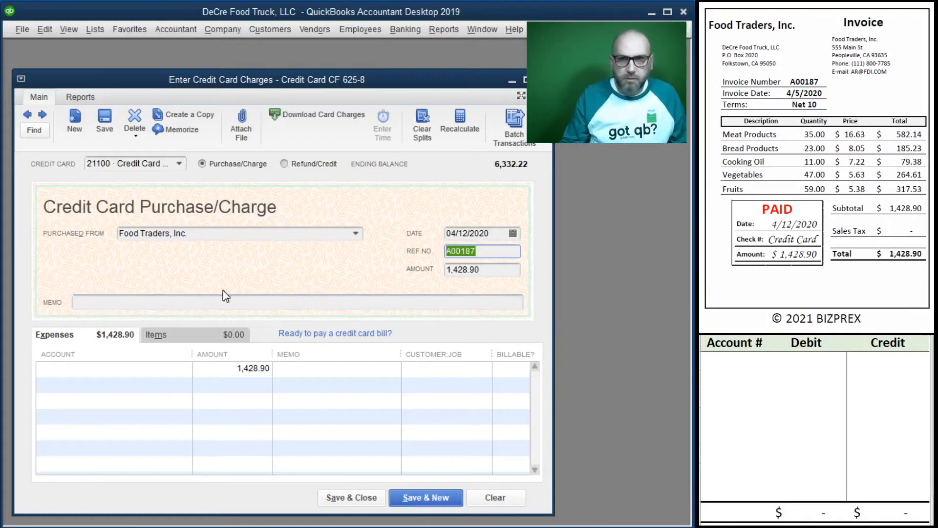
pyautogui.click(148, 302)
pyautogui.hotkey('ctrl', 'v')
pyautogui.click(346, 371)
pyautogui.hotkey('ctrl', 'v')
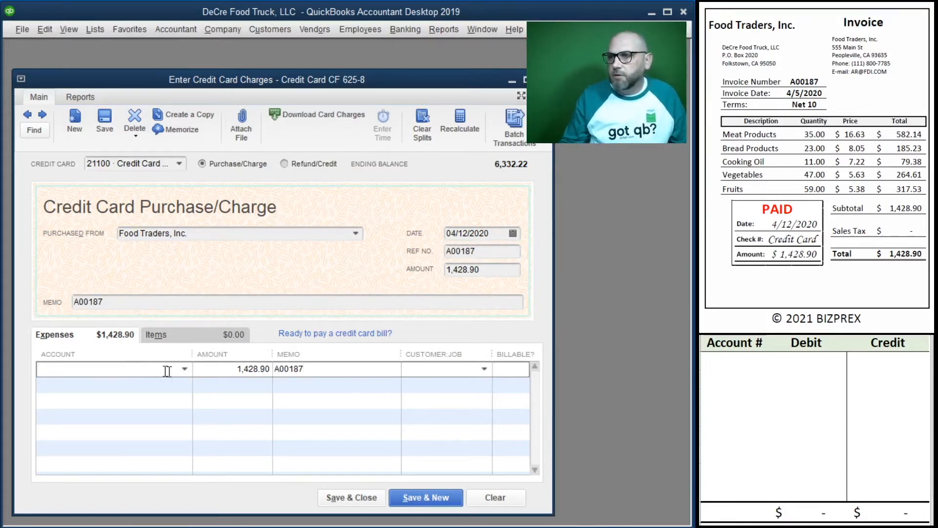
pyautogui.click(184, 369)
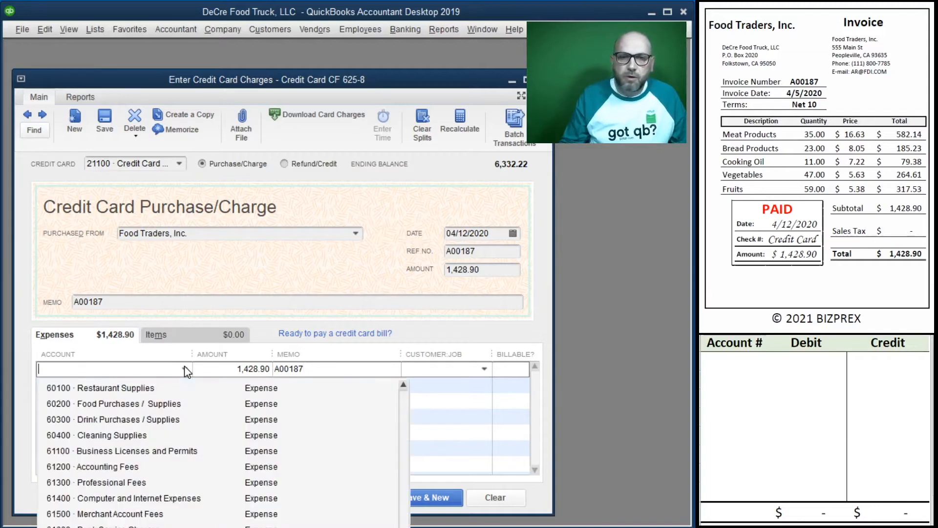
pyautogui.click(135, 403)
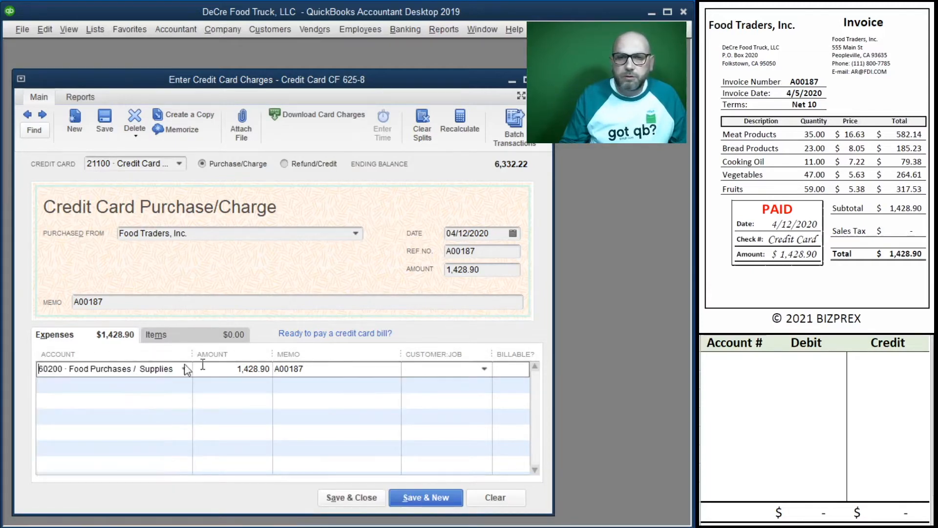
# Step: In the debit and credit worksheet, record account 21100 with a credit of 1,428.90 on the first row
pyautogui.click(728, 371)
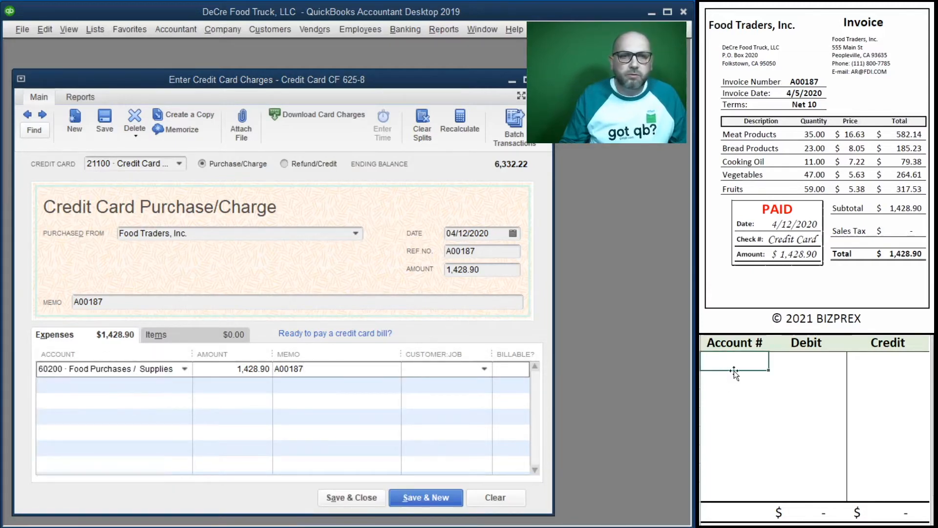
pyautogui.write('21100')
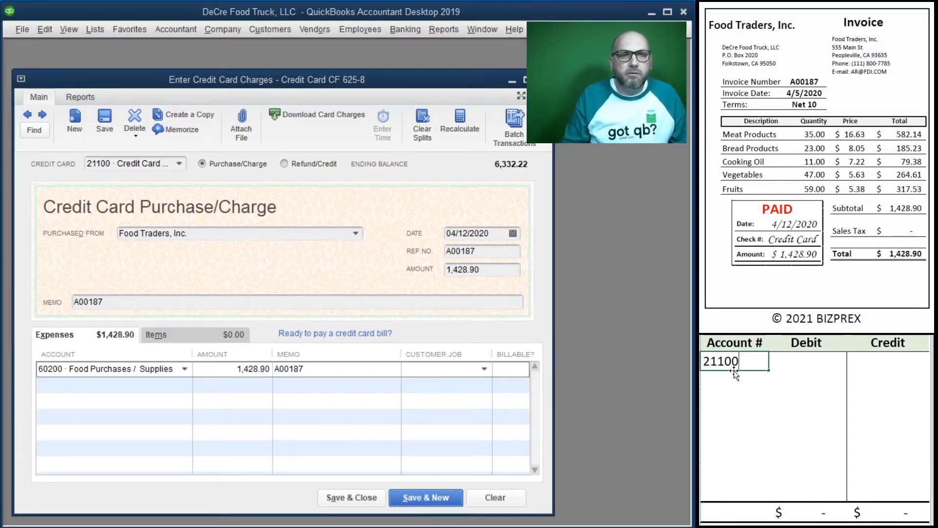
pyautogui.press('Tab')
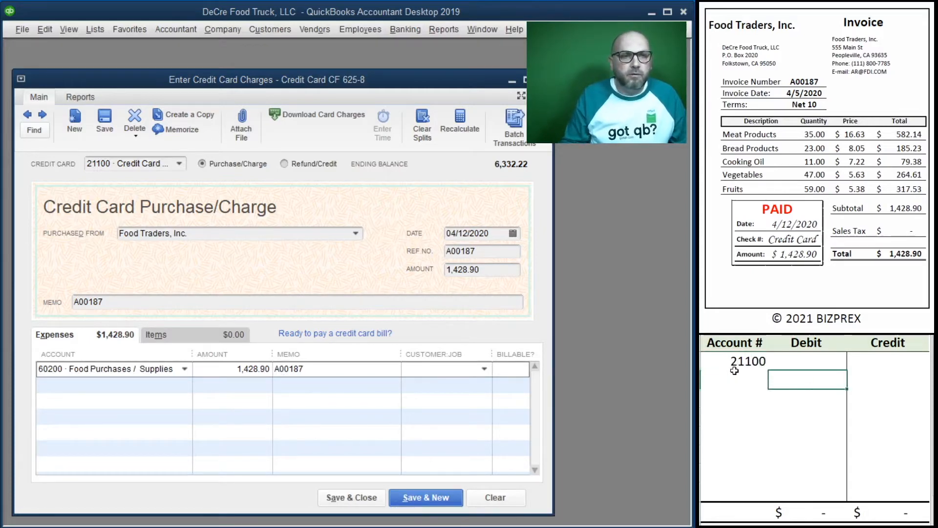
pyautogui.press('Tab')
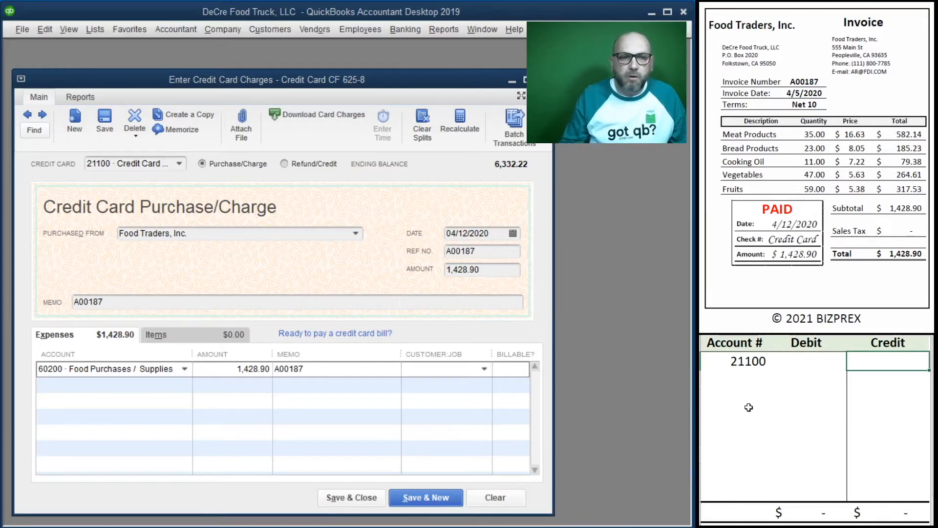
pyautogui.write('14')
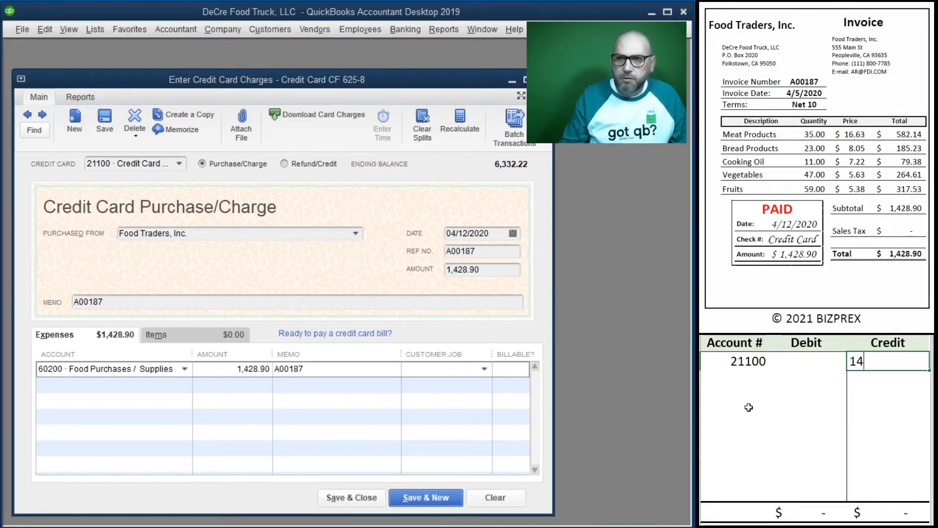
pyautogui.write('28.90')
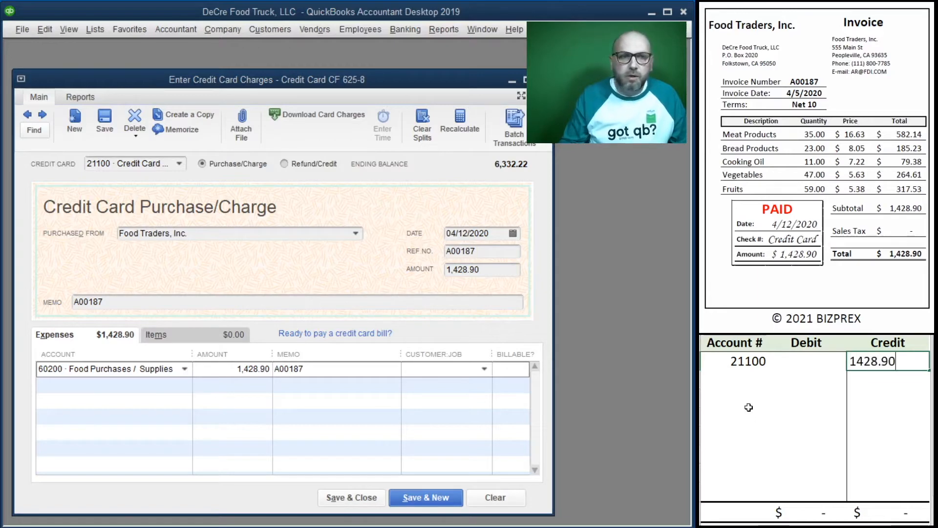
pyautogui.press('Return')
# Step: Record account 60200 with a debit of 1,428.90 on the worksheet's second row
pyautogui.press('Left')
pyautogui.press('Left')
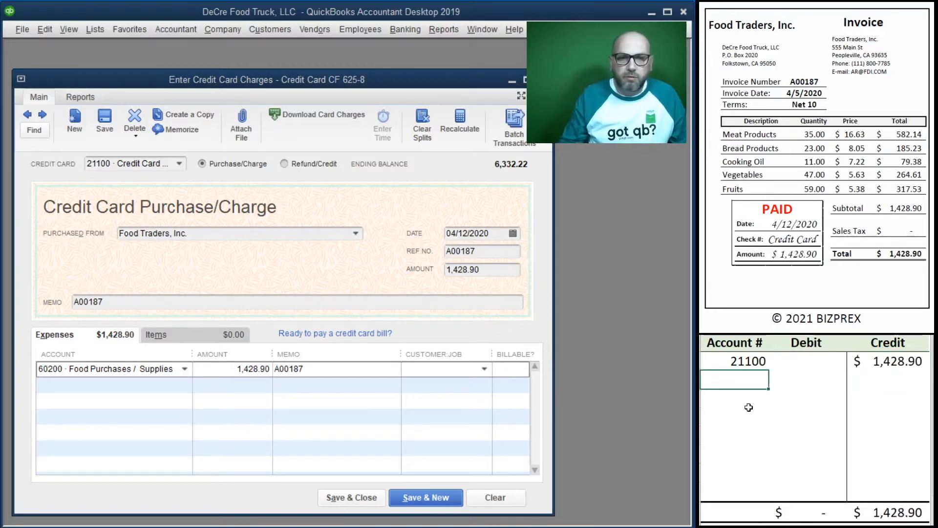
pyautogui.write('60200')
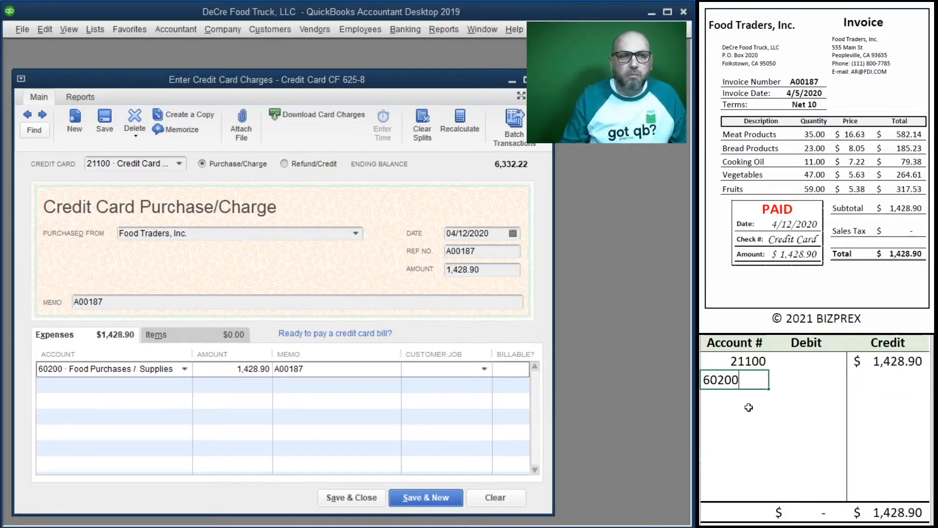
pyautogui.press('Tab')
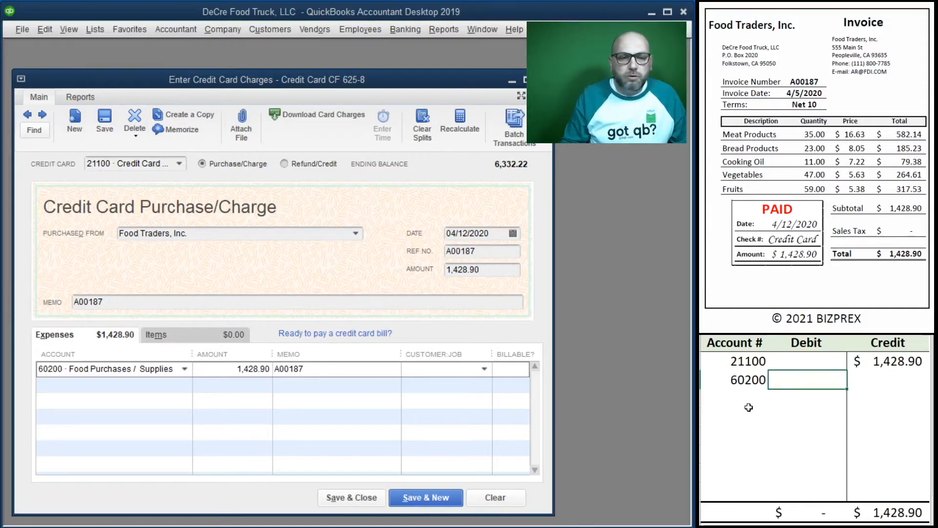
pyautogui.write('1428.90')
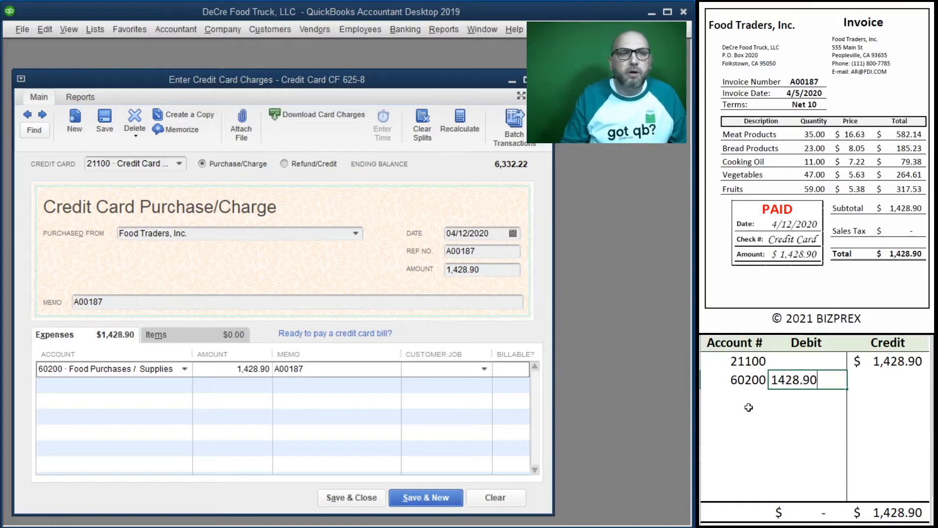
pyautogui.press('Return')
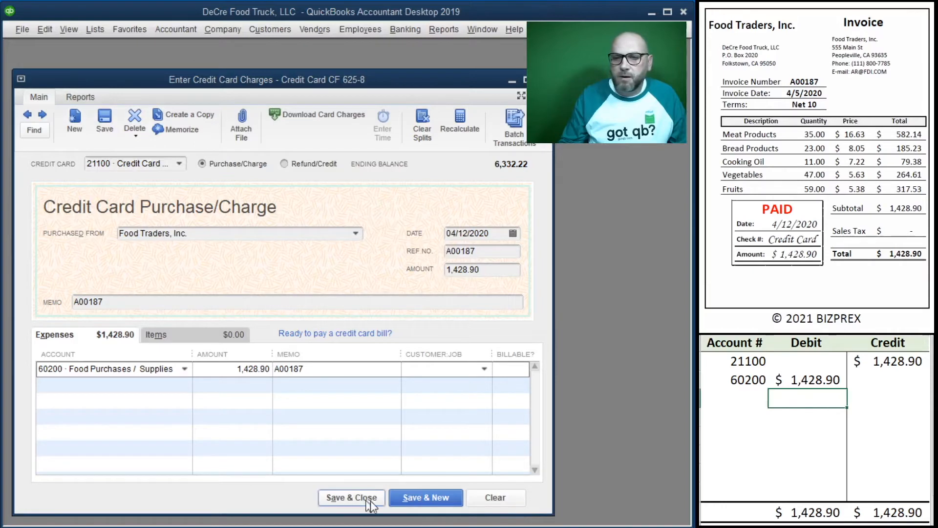
# Step: Save and close the Food Traders charge, and clear both entry rows from the debit and credit worksheet
pyautogui.click(353, 503)
pyautogui.moveTo(887, 381); pyautogui.dragTo(746, 364)
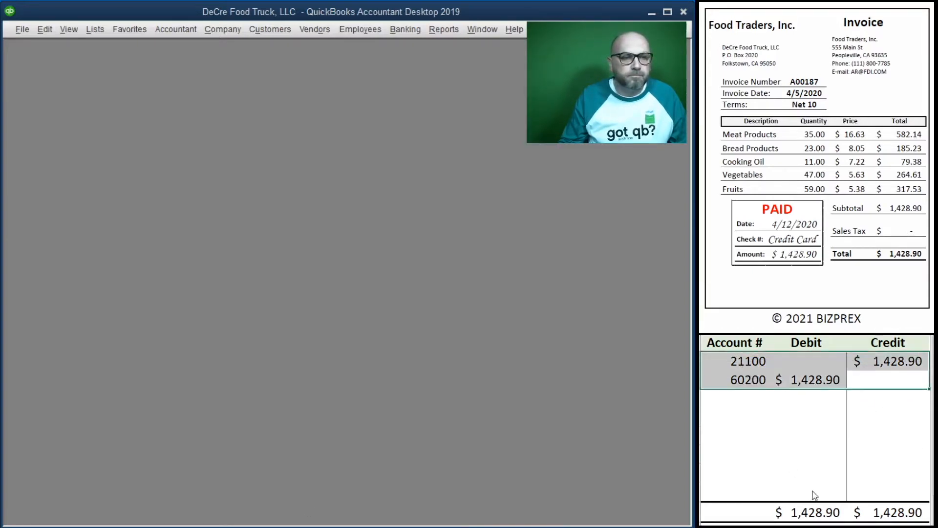
pyautogui.press('Delete')
# Step: Bring up the To Go Packs, LLC invoice and start a new credit card charge with that company as the vendor
pyautogui.scroll(-5, 792, 188)
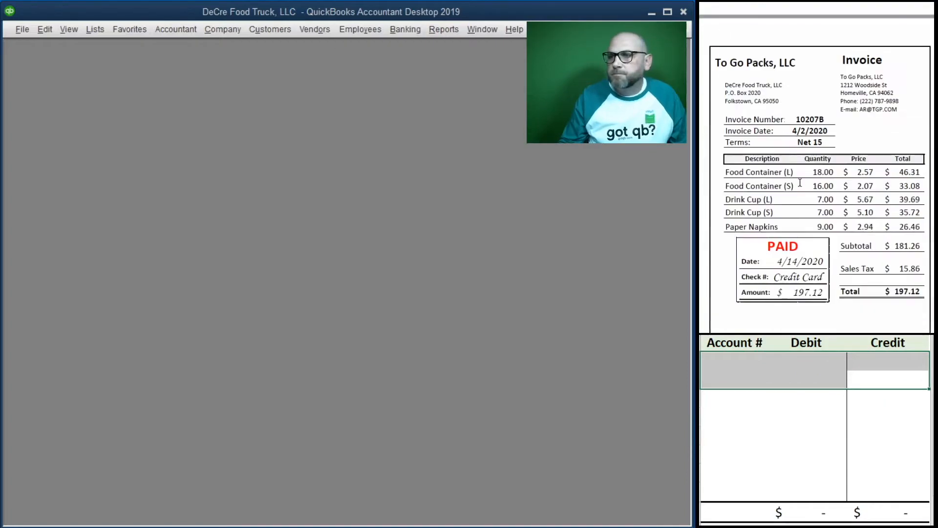
pyautogui.scroll(-1, 800, 182)
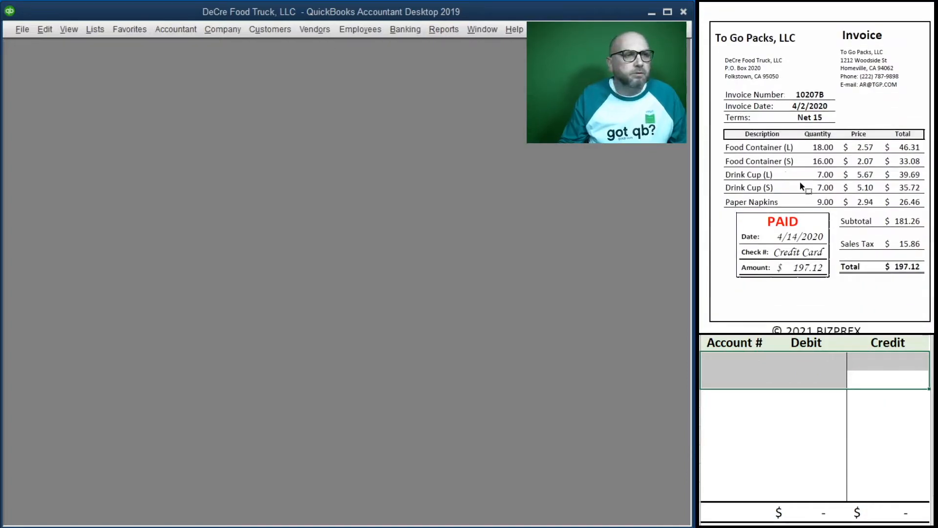
pyautogui.scroll(-1, 800, 183)
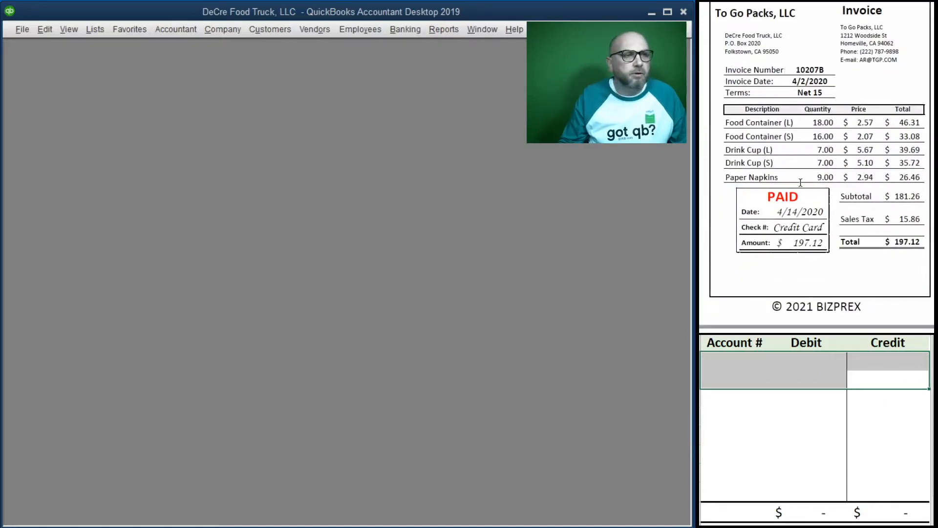
pyautogui.click(398, 25)
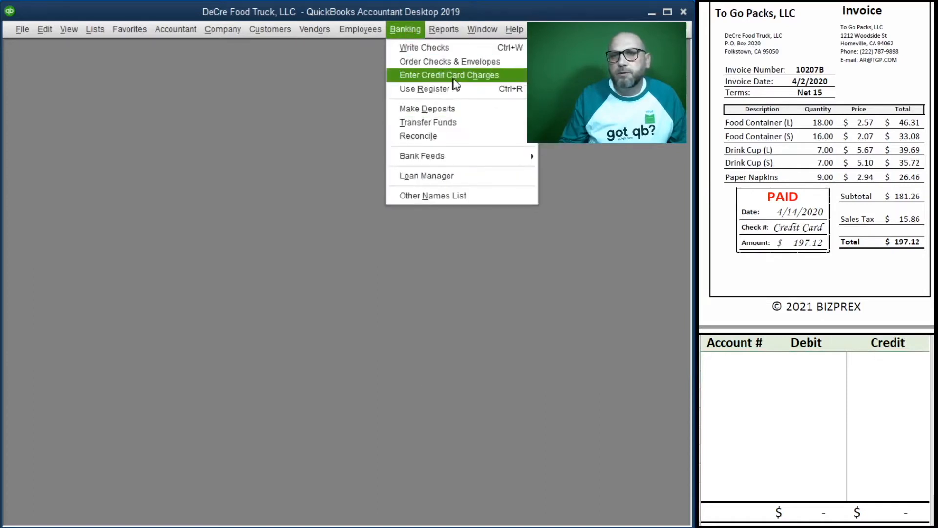
pyautogui.click(450, 76)
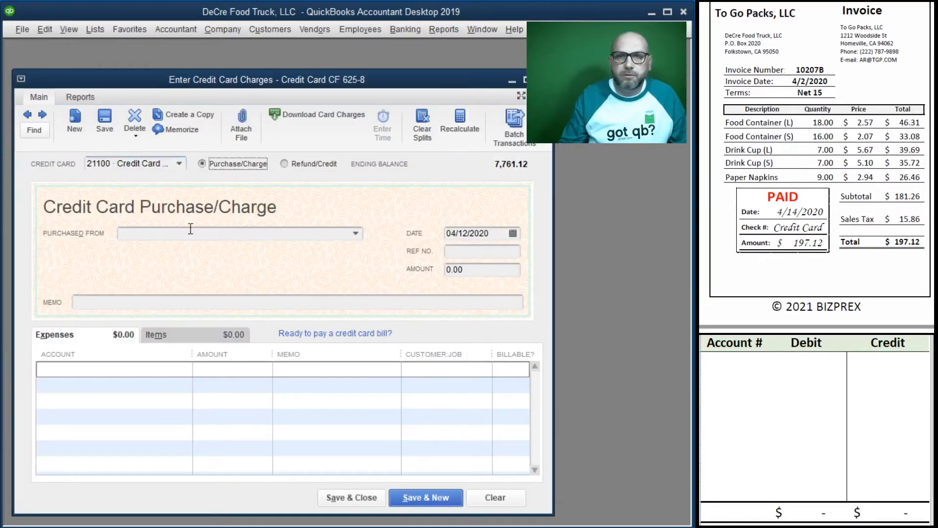
pyautogui.click(273, 233)
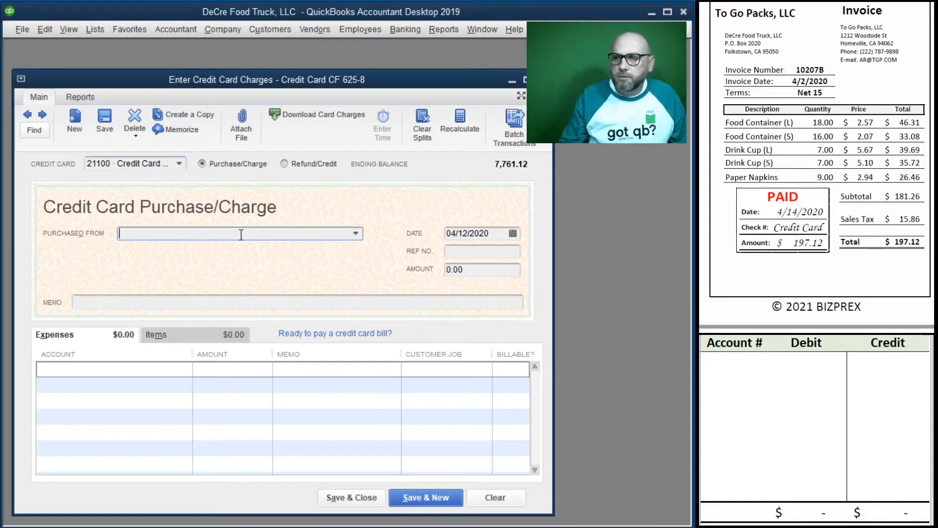
pyautogui.write('t')
pyautogui.press('Tab')
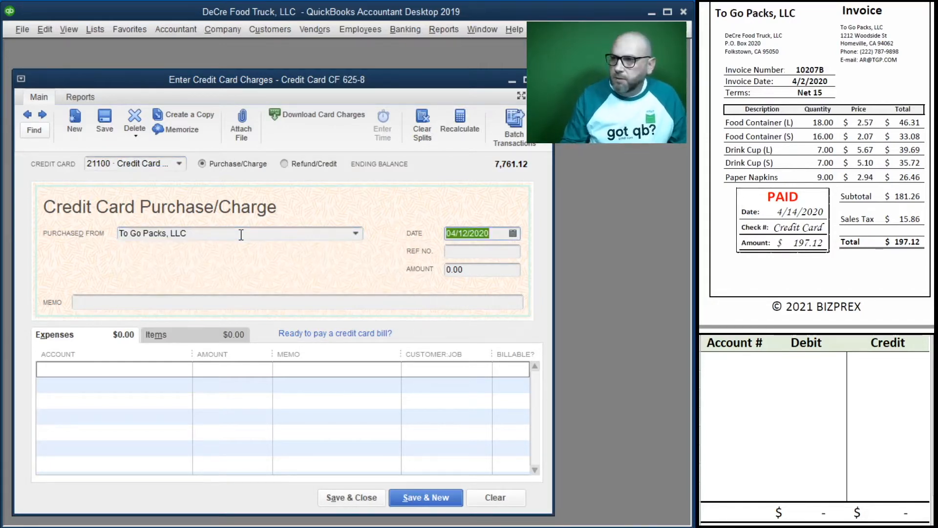
# Step: Fill in the To Go Packs charge with date 04/14/2020, reference number 10207B and amount 197.12
pyautogui.write('4/14/2020')
pyautogui.press('Tab')
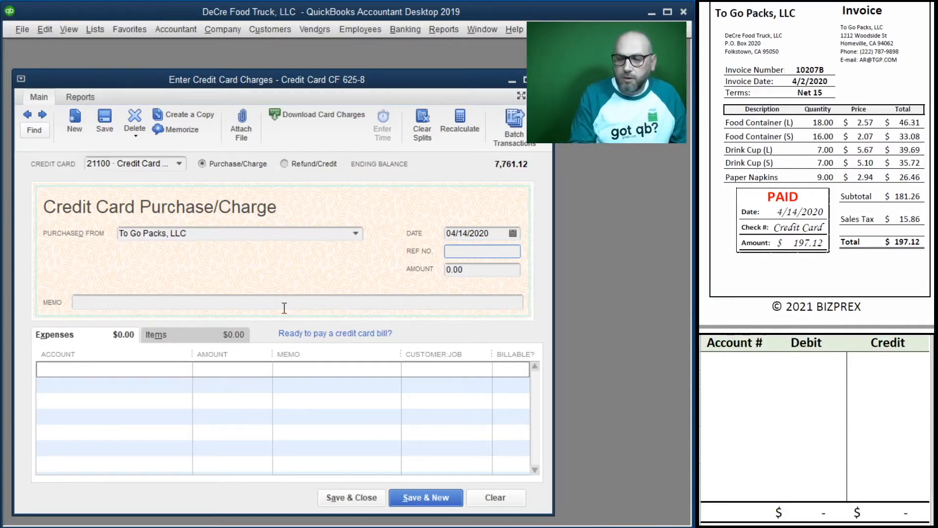
pyautogui.write('10207B')
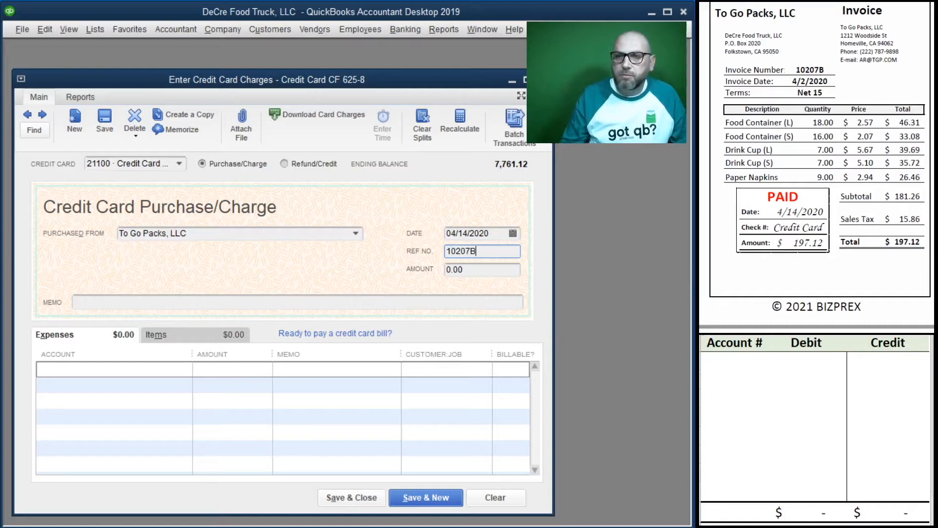
pyautogui.press('Tab')
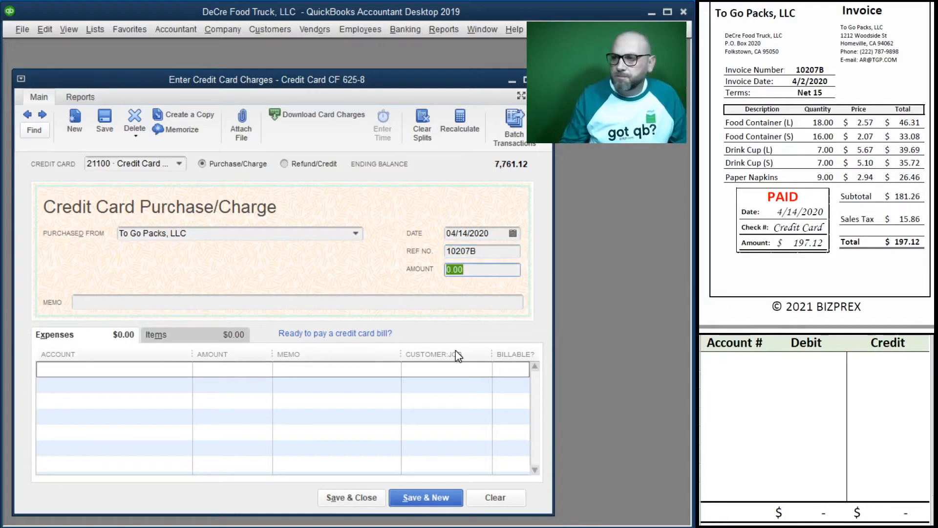
pyautogui.write('197.12')
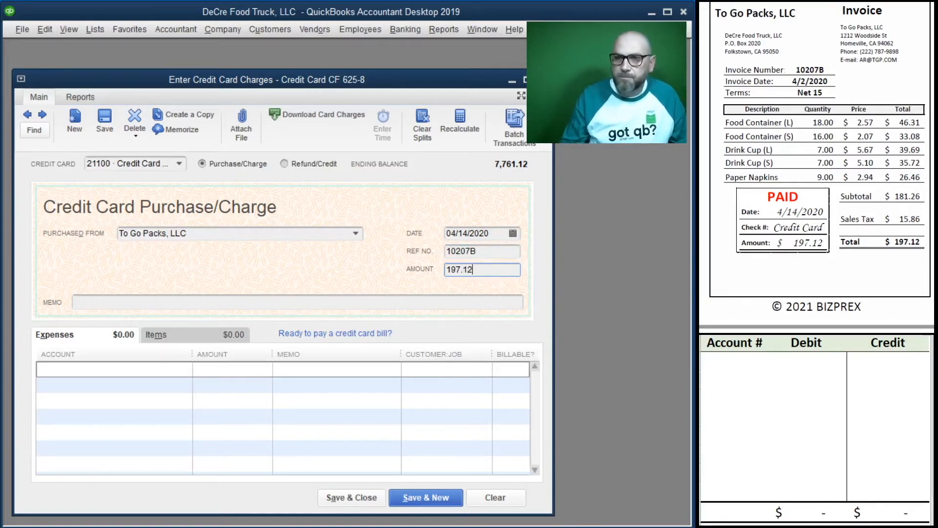
pyautogui.press('Tab')
# Step: Copy the reference number 10207B into the charge memo and expense line memo, and assign the line to account 60100 Restaurant Supplies
pyautogui.moveTo(488, 250); pyautogui.dragTo(412, 249)
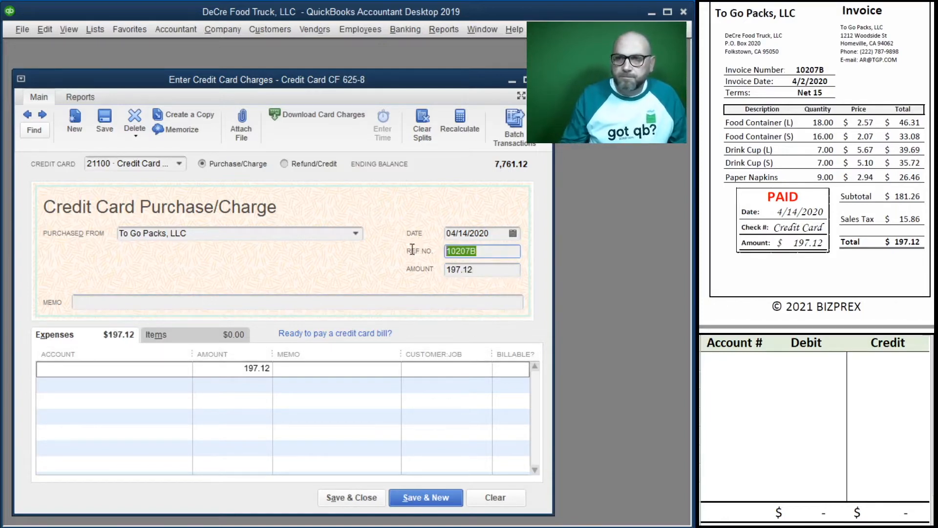
pyautogui.hotkey('ctrl', 'c')
pyautogui.click(171, 308)
pyautogui.hotkey('ctrl', 'v')
pyautogui.click(333, 372)
pyautogui.hotkey('ctrl', 'v')
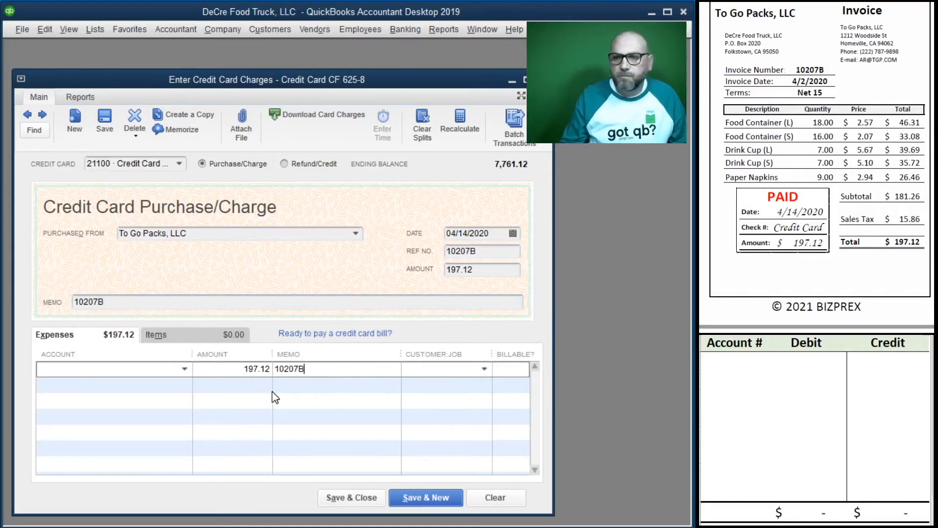
pyautogui.click(184, 370)
pyautogui.click(120, 388)
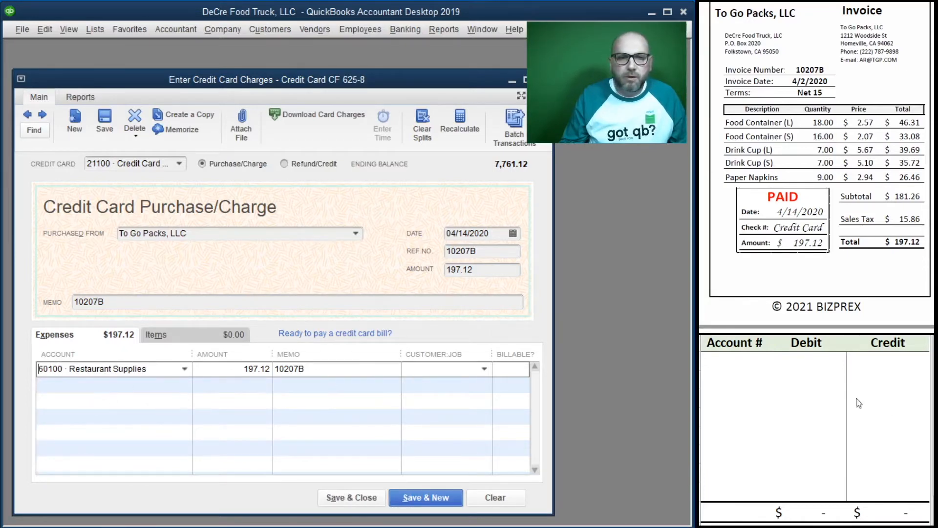
# Step: In the debit and credit worksheet, record account 21100 with a credit of 197.12 on the first row
pyautogui.click(730, 358)
pyautogui.write('21100')
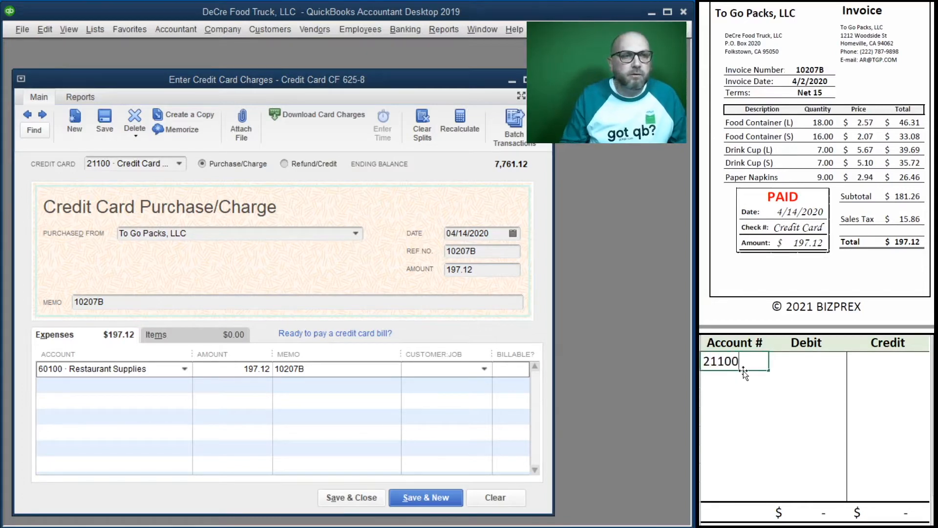
pyautogui.press('Tab')
pyautogui.press('Tab')
pyautogui.write('197.12')
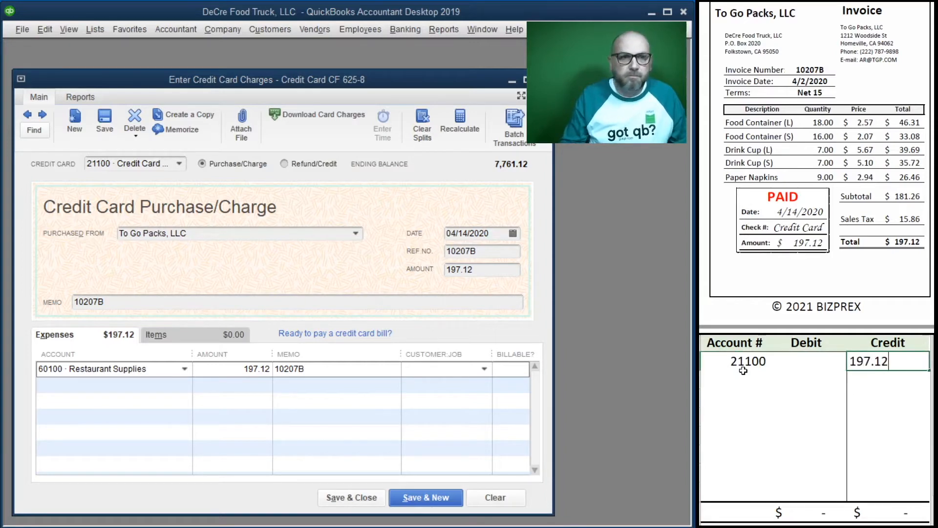
pyautogui.press('Return')
# Step: Record account 60100 with a debit of 197.12 on the worksheet's second row
pyautogui.write('60100')
pyautogui.press('Tab')
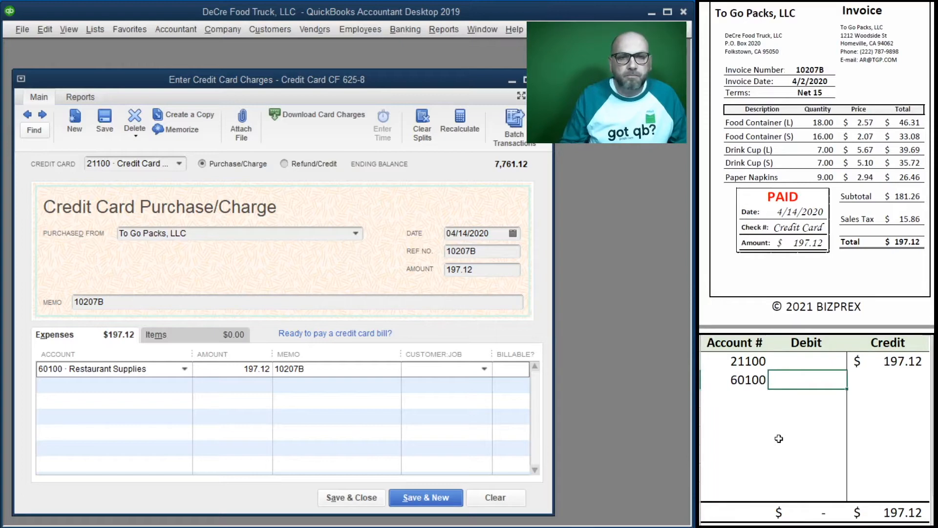
pyautogui.write('197.12')
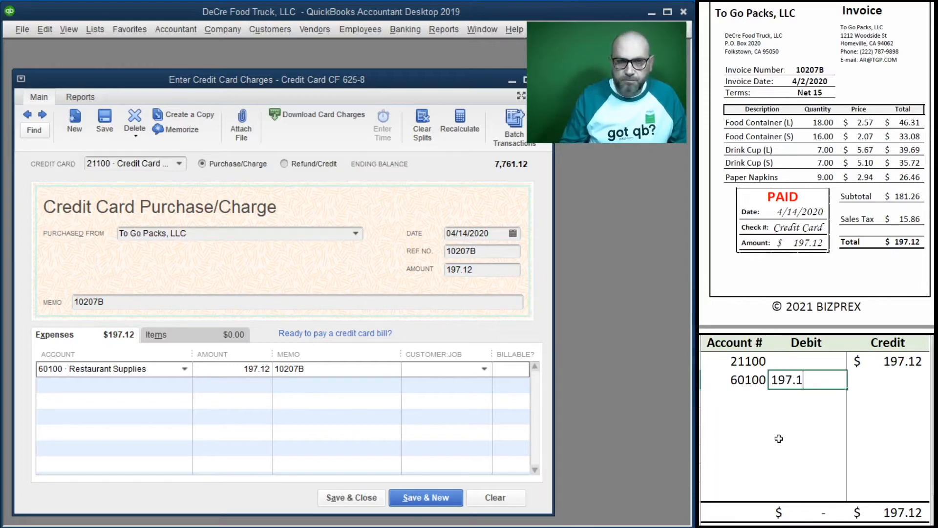
pyautogui.press('Return')
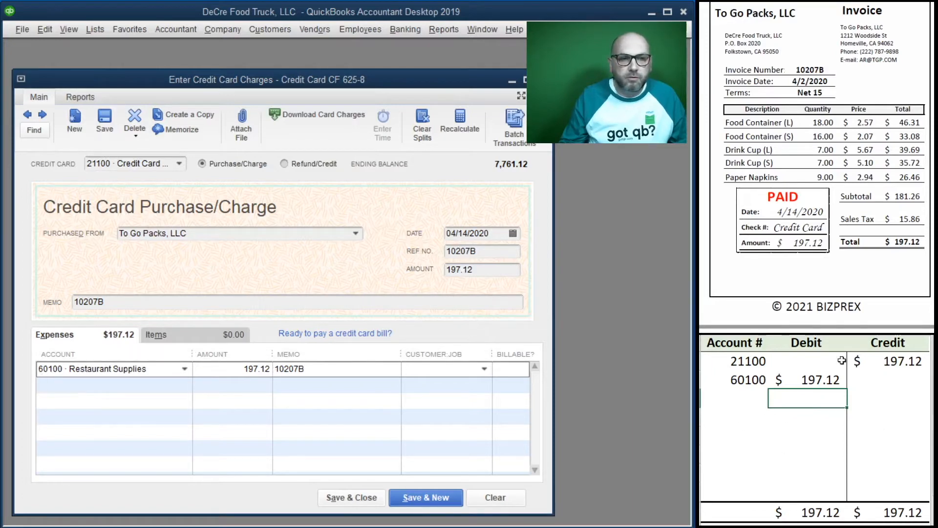
# Step: Save and close the To Go Packs charge, and clear both entry rows from the debit and credit worksheet
pyautogui.click(348, 498)
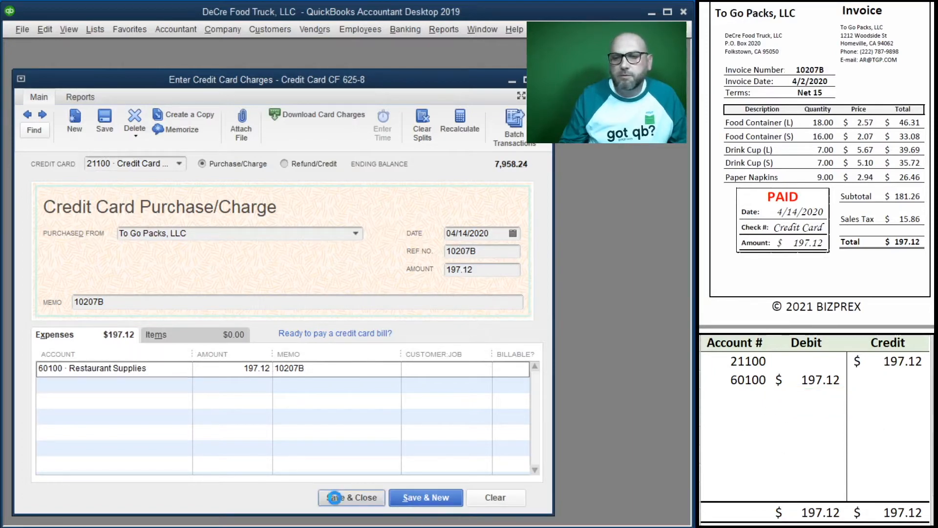
pyautogui.moveTo(886, 385); pyautogui.dragTo(758, 360)
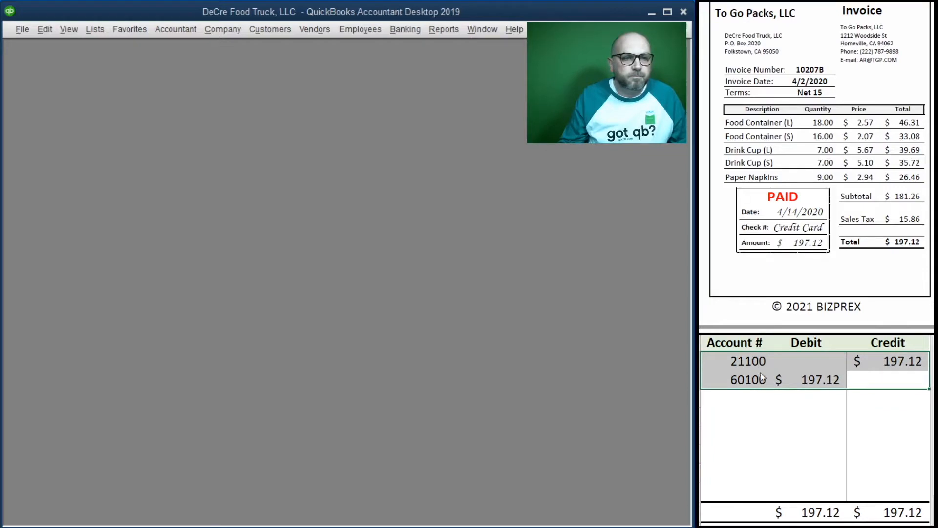
pyautogui.press('Delete')
# Step: Bring up the Clean Depot, Inc. invoice and start a new check from bank account 11100 with check number 1011
pyautogui.scroll(-5, 772, 132)
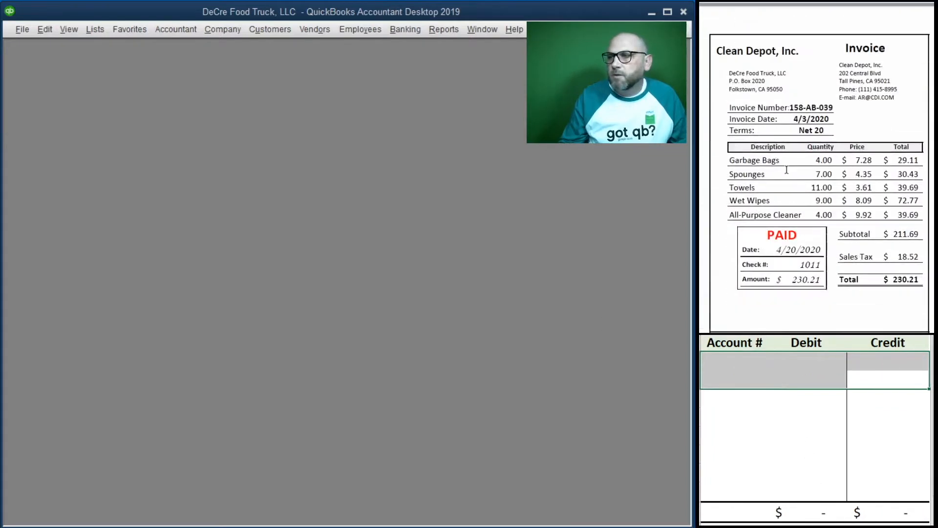
pyautogui.scroll(-1, 787, 170)
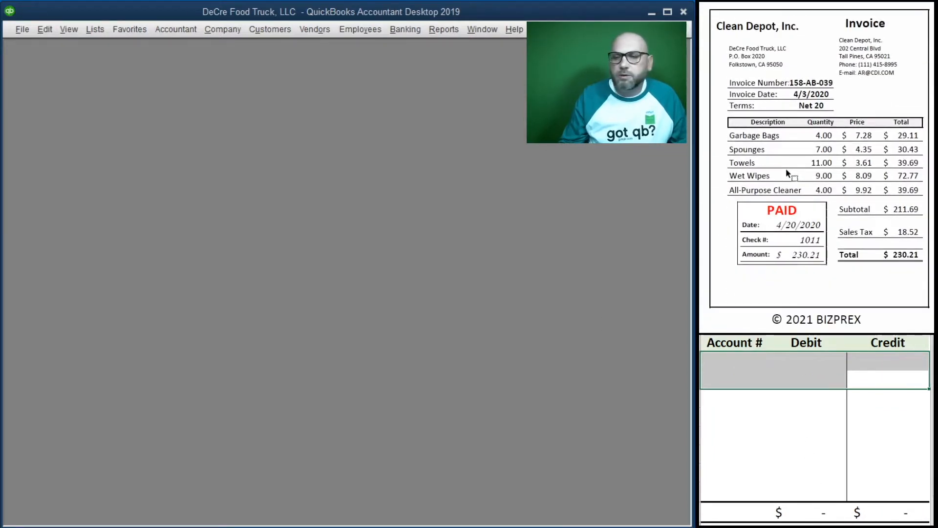
pyautogui.click(405, 31)
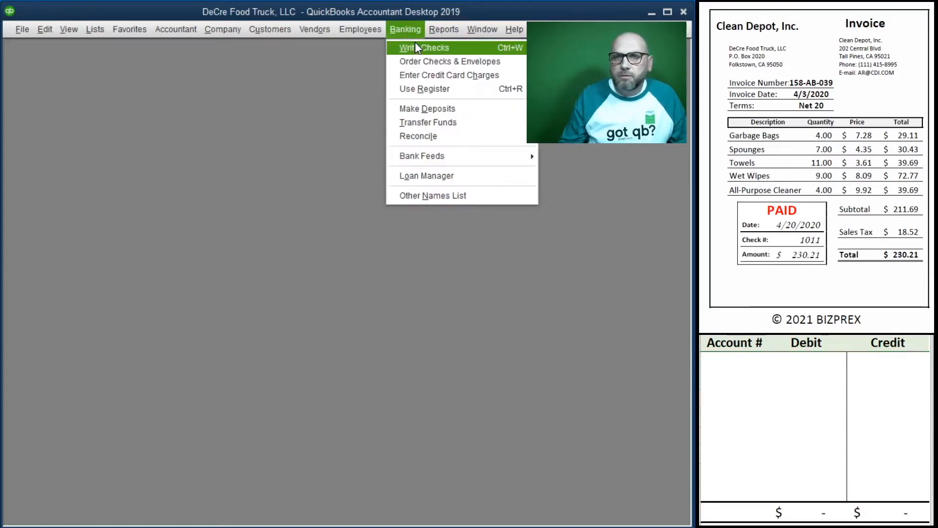
pyautogui.click(414, 47)
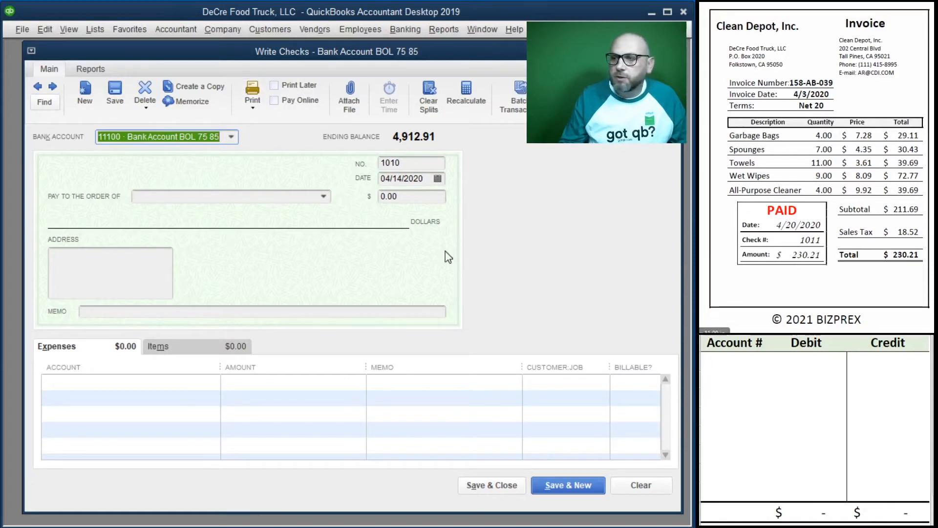
pyautogui.press('Tab')
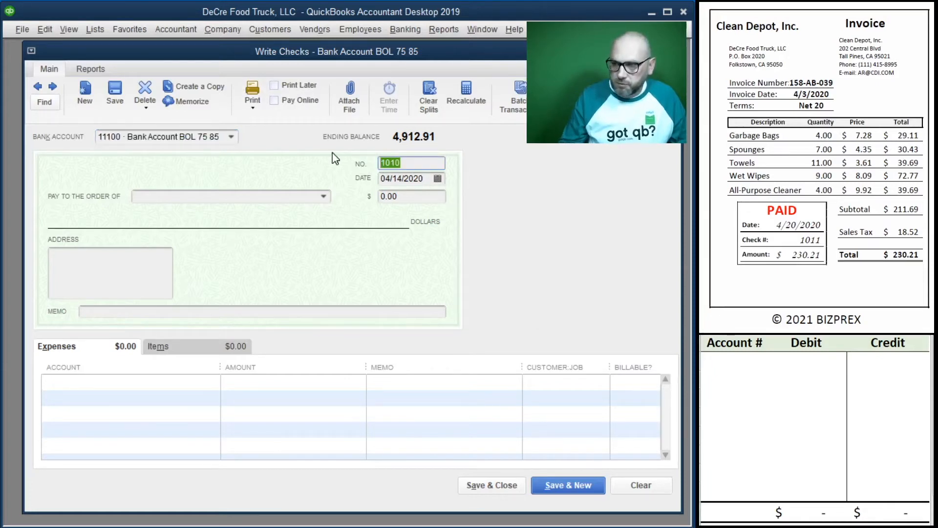
pyautogui.write('1011')
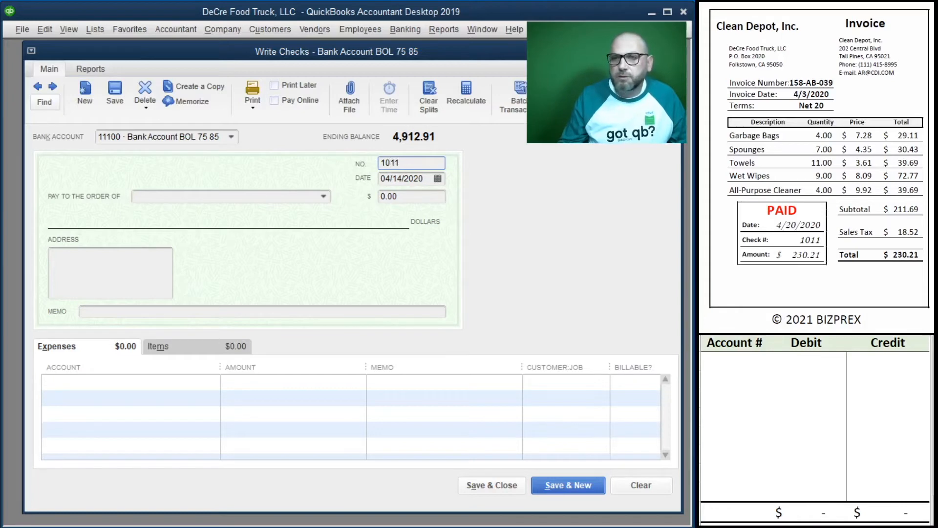
# Step: Date the check 04/20/2020, make it payable to Clean Depot, Inc. and set its amount to 230.21
pyautogui.press('Tab')
pyautogui.write('4/20')
pyautogui.press('Tab')
pyautogui.write('Cl')
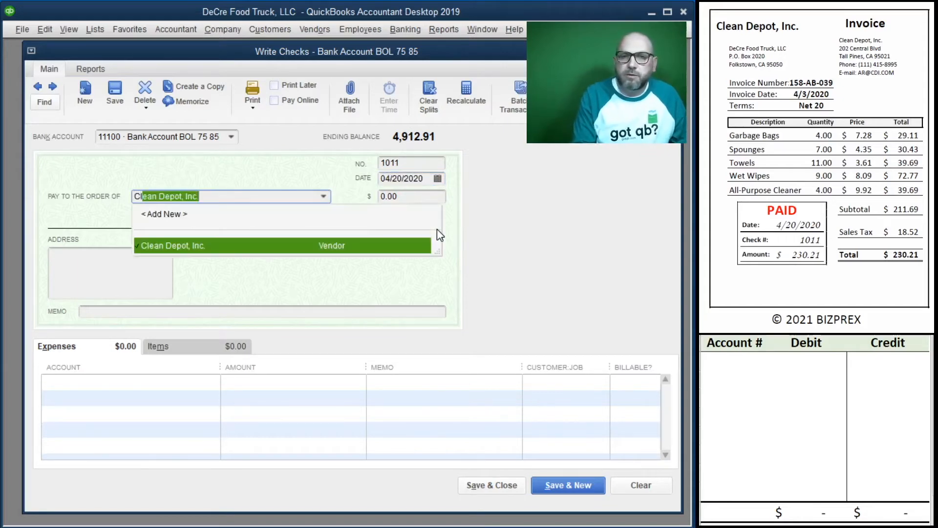
pyautogui.press('Tab')
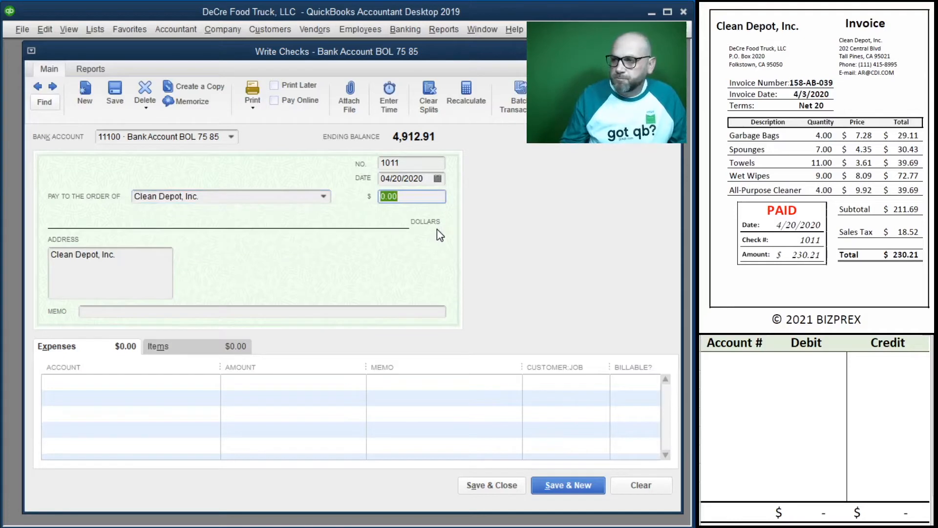
pyautogui.write('230.')
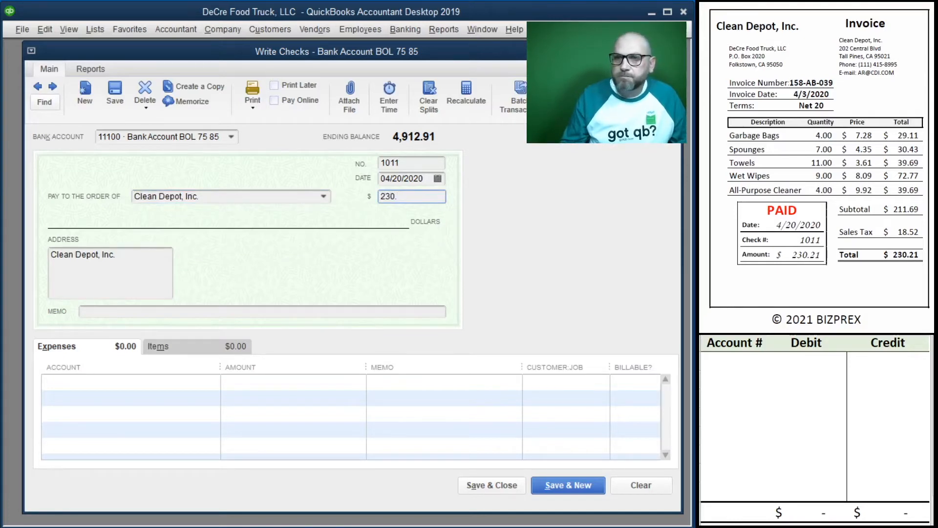
pyautogui.write('21')
pyautogui.press('Tab')
# Step: Enter invoice number 158-AB-039 as the check's memo and copy it into the expense line's memo
pyautogui.press('Tab')
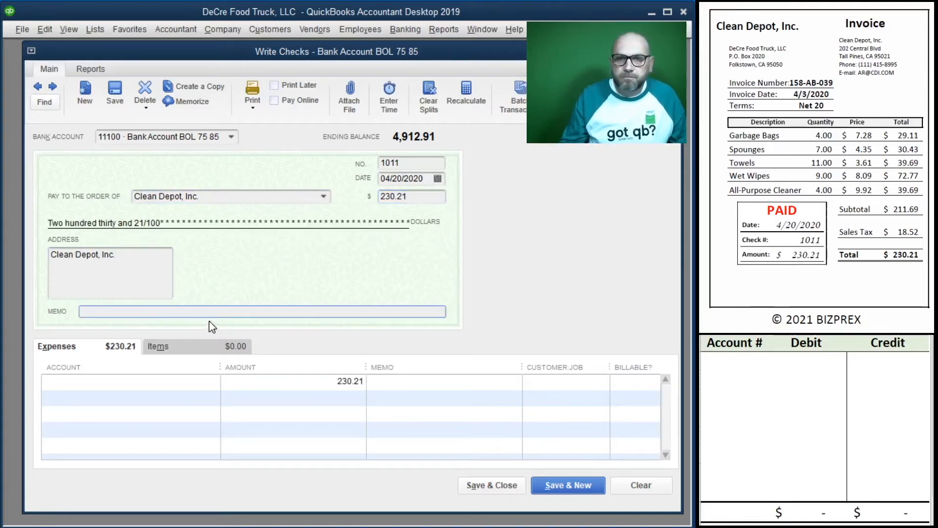
pyautogui.write('158.')
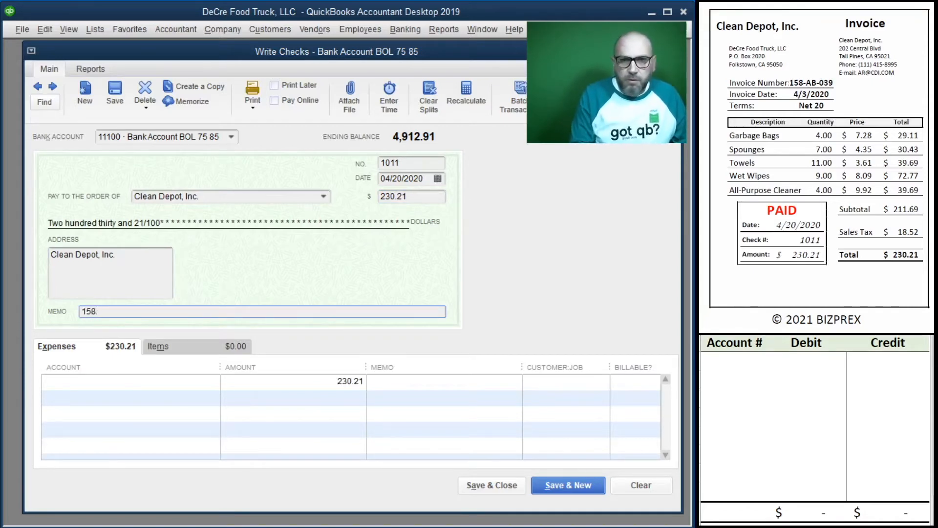
pyautogui.press('BackSpace')
pyautogui.write('-A')
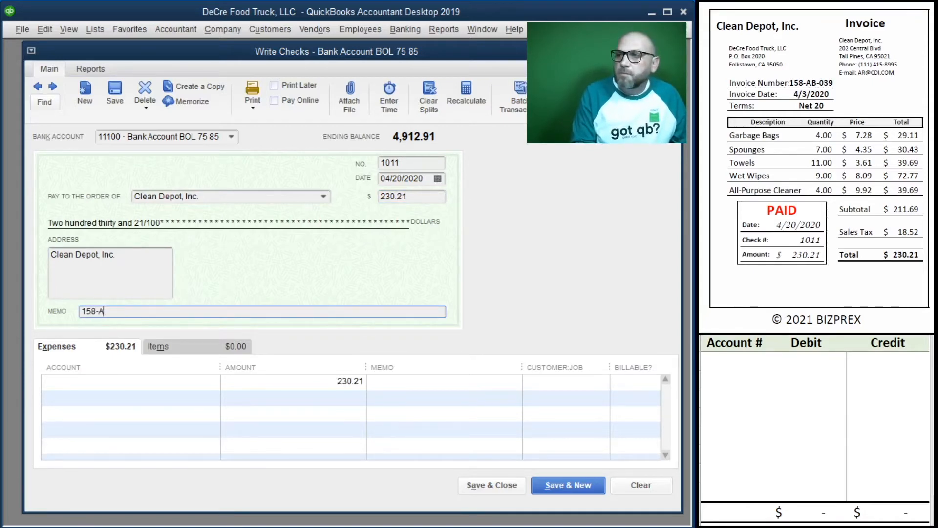
pyautogui.press('Tab')
pyautogui.click(125, 310)
pyautogui.doubleClick(126, 310)
pyautogui.hotkey('ctrl', 'c')
pyautogui.click(402, 381)
pyautogui.hotkey('ctrl', 'v')
# Step: Assign the check's expense line to account 60400 Cleaning Supplies
pyautogui.click(71, 383)
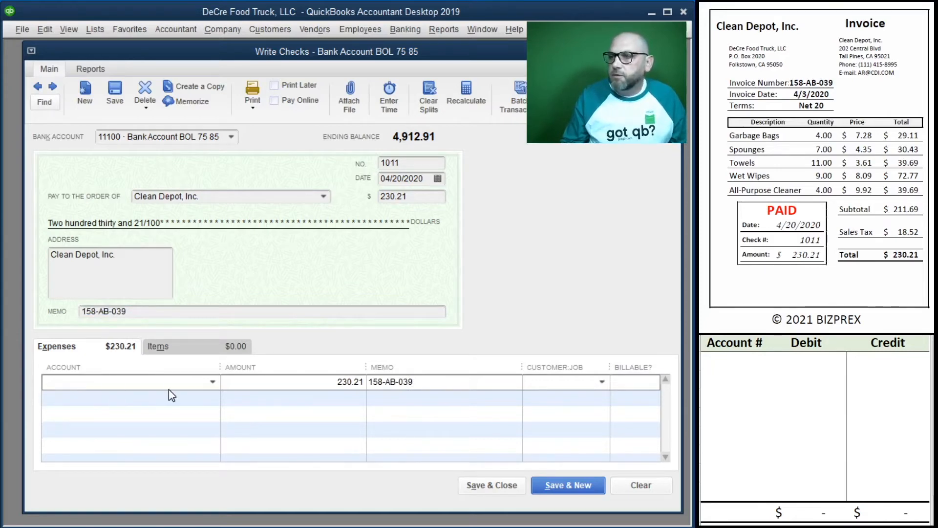
pyautogui.click(218, 382)
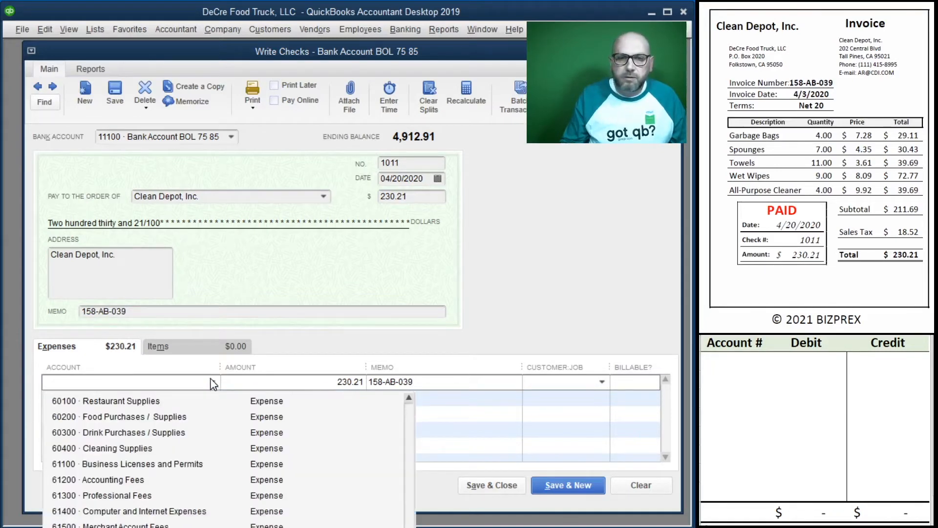
pyautogui.click(162, 445)
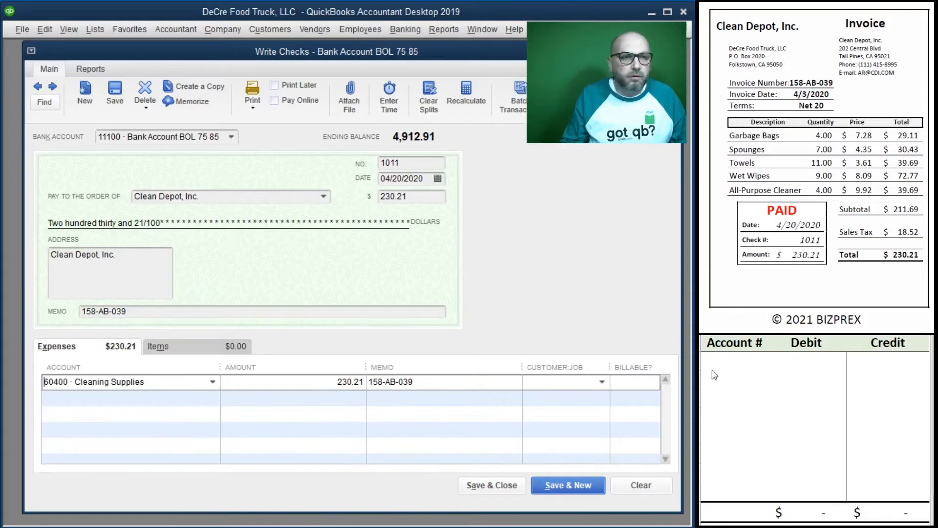
# Step: In the debit and credit worksheet, record account 11100 with a credit of 230.21 on the first row
pyautogui.click(726, 363)
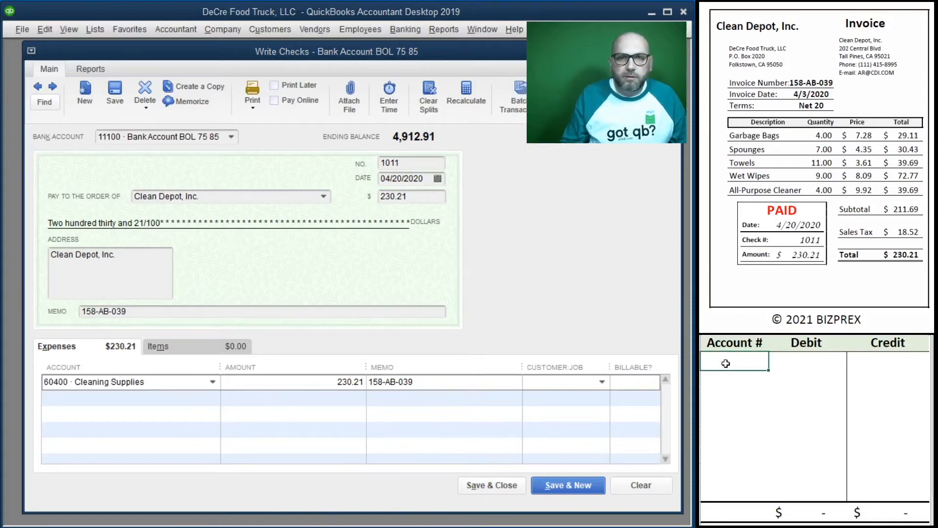
pyautogui.write('11100')
pyautogui.press('Tab')
pyautogui.press('Tab')
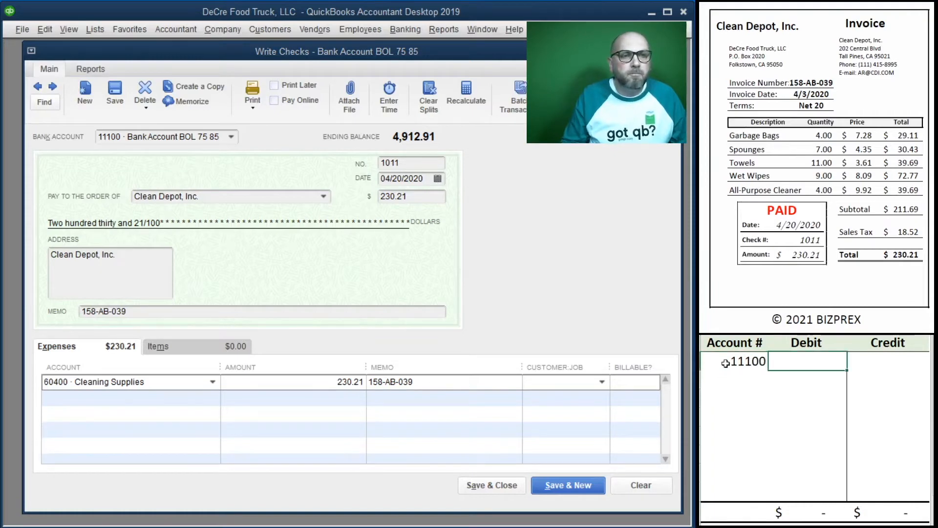
pyautogui.write('230.21')
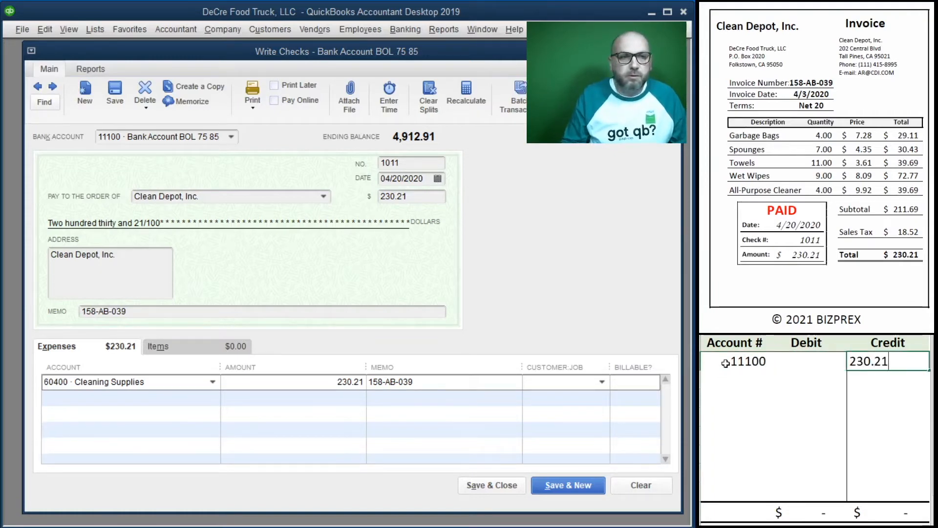
pyautogui.press('Return')
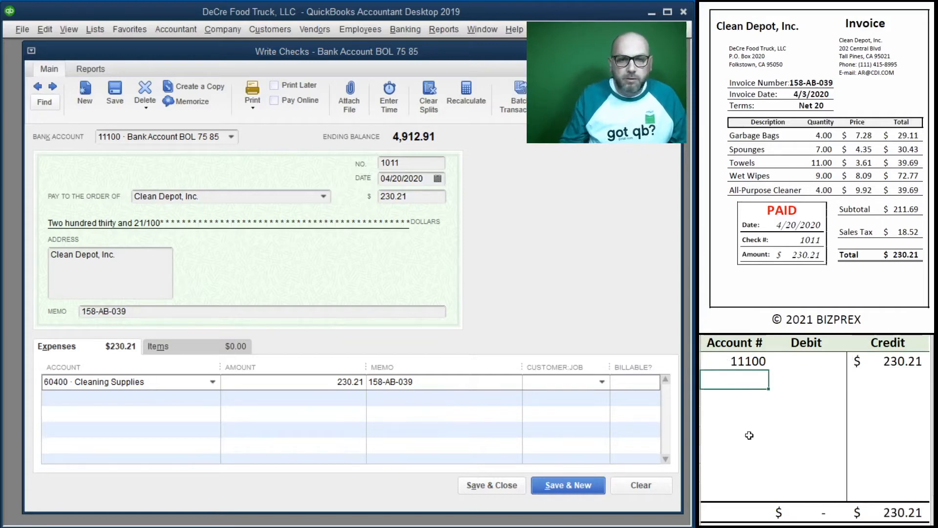
# Step: In the debit and credit worksheet, record account 60400 with a debit of 230.21 on the second row
pyautogui.write('60400')
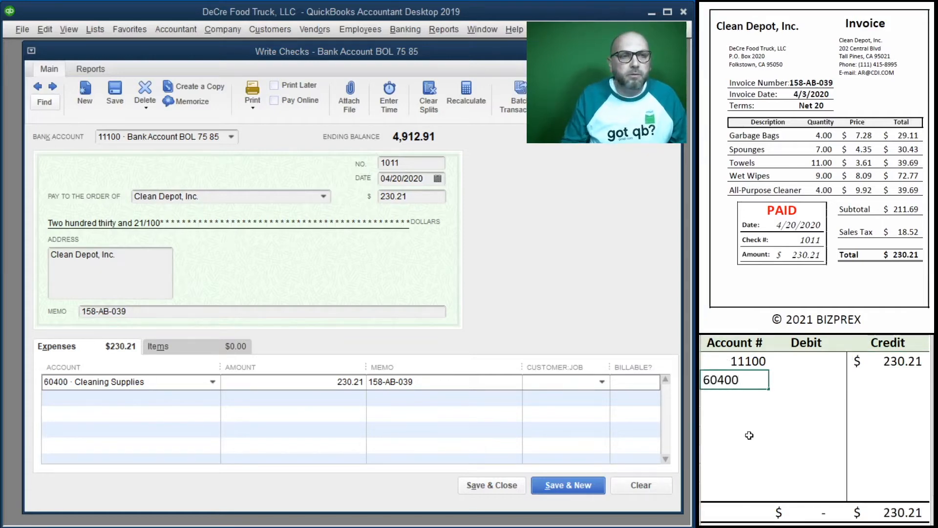
pyautogui.press('Tab')
pyautogui.write('230.21')
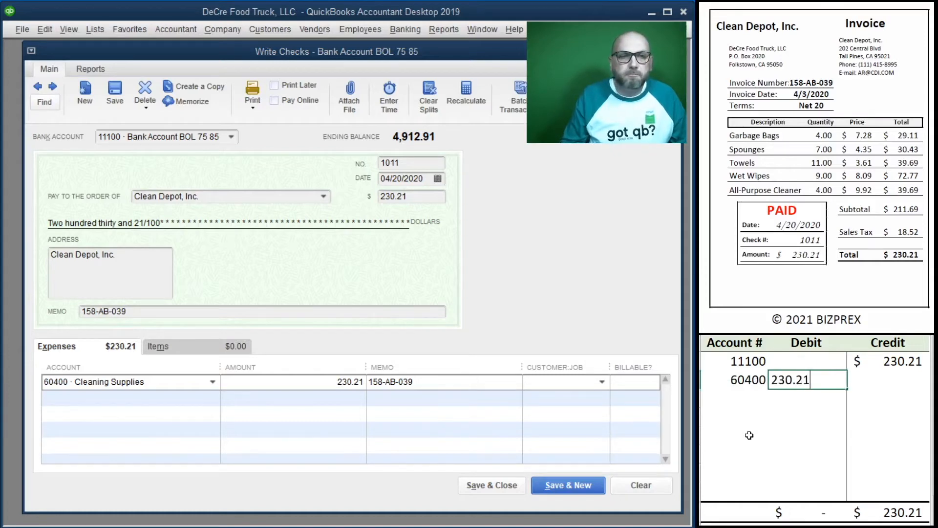
pyautogui.press('Return')
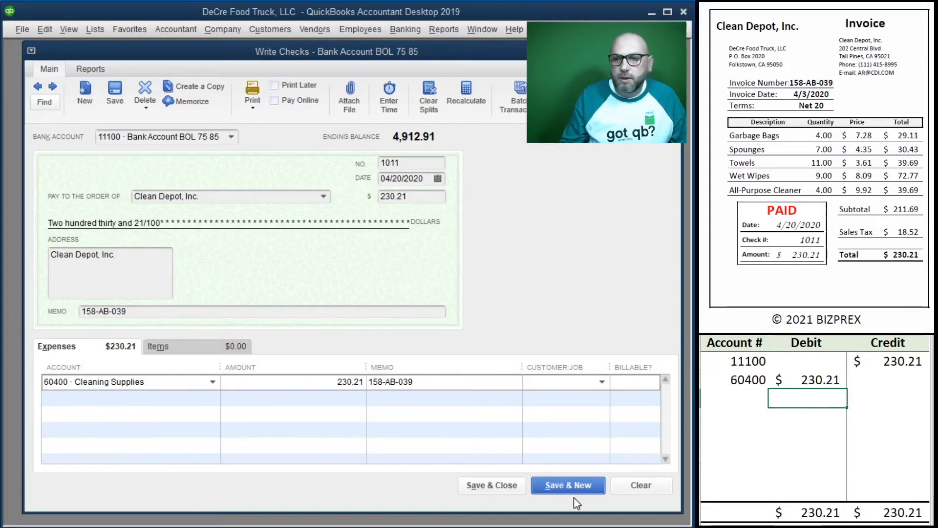
# Step: Save and close the Clean Depot check, and clear its two entries from the debit and credit worksheet
pyautogui.click(485, 488)
pyautogui.moveTo(880, 384); pyautogui.dragTo(757, 364)
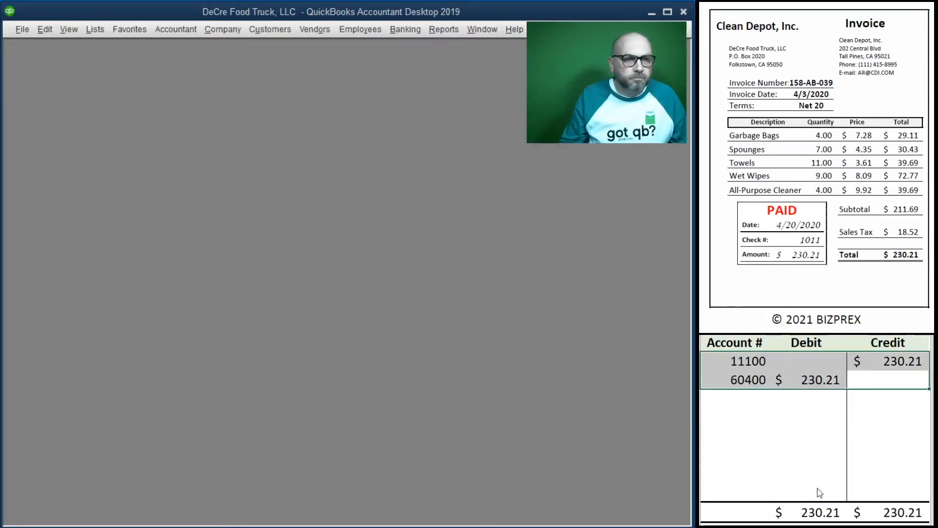
pyautogui.press('Delete')
pyautogui.scroll(-5, 787, 185)
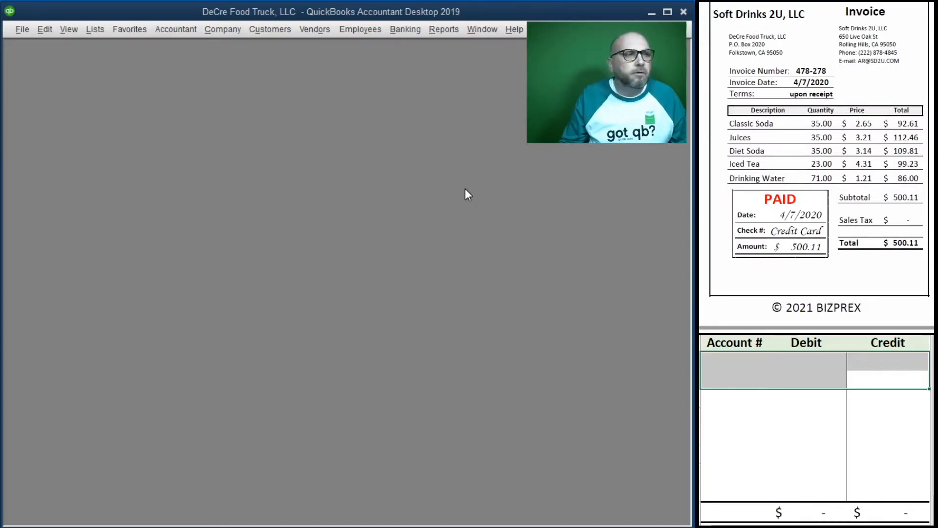
# Step: Start a credit card charge purchased from Soft Drinks 2U, LLC and date it 04/07/2020
pyautogui.click(409, 29)
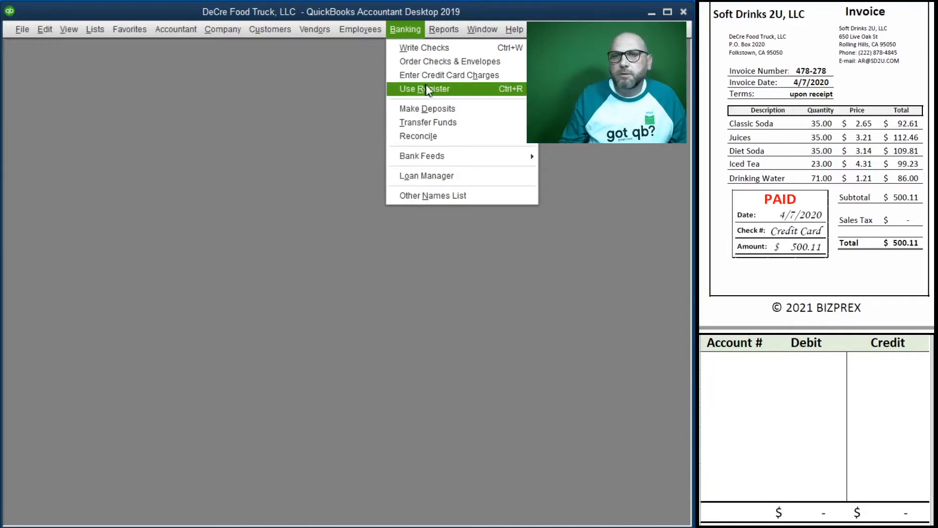
pyautogui.click(428, 75)
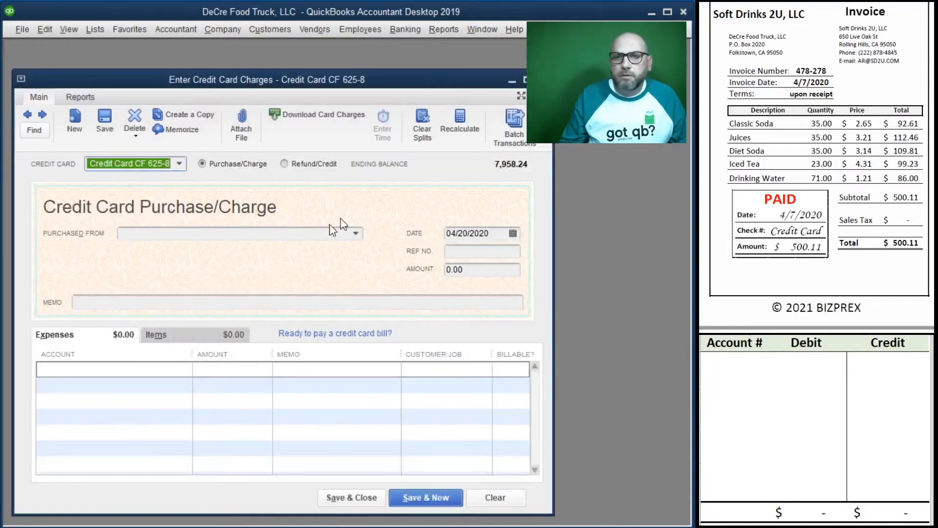
pyautogui.click(295, 238)
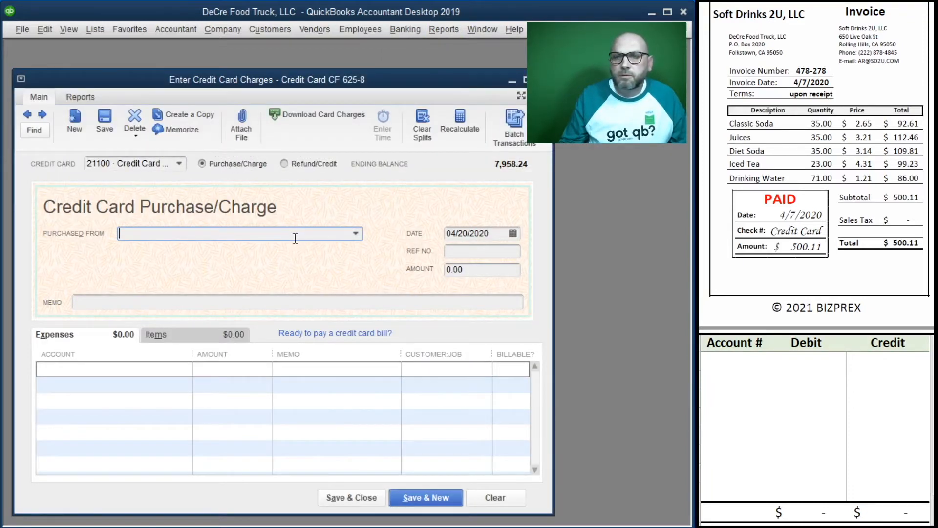
pyautogui.write('so')
pyautogui.press('Tab')
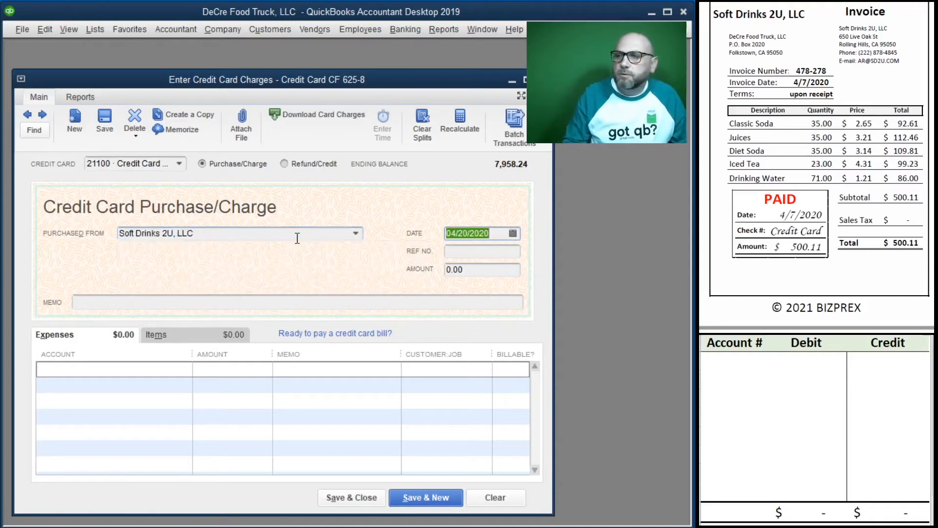
pyautogui.write('4/7/2020')
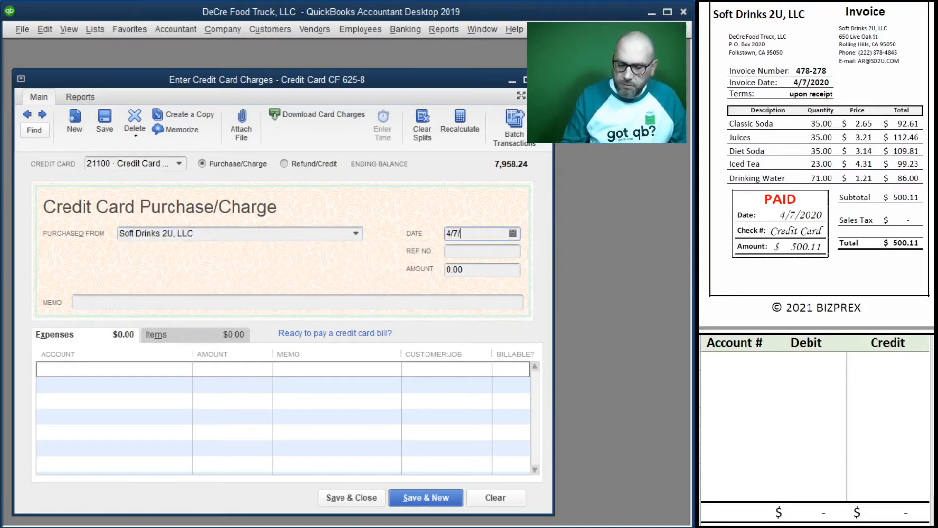
pyautogui.press('Tab')
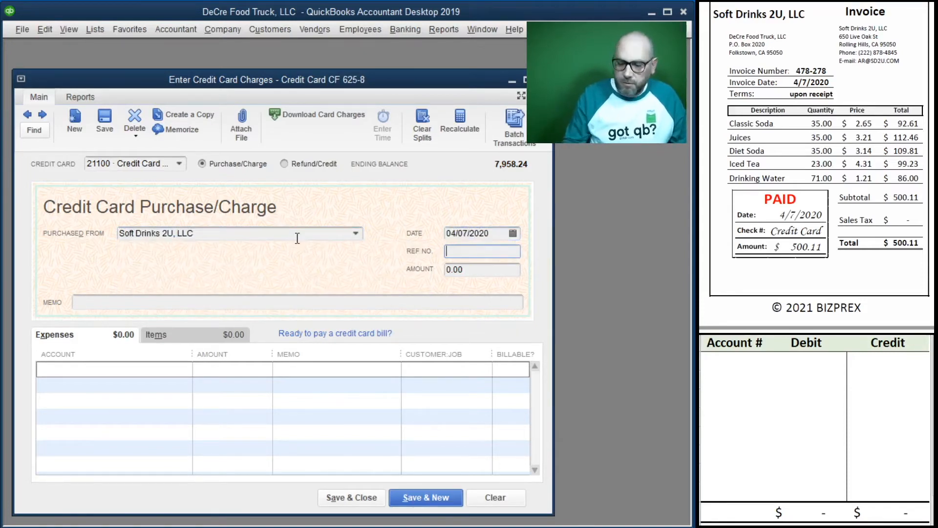
# Step: Enter 478-278 as the charge's reference number and copy it into the charge memo and the expense line's memo
pyautogui.write('478-278')
pyautogui.press('Tab')
pyautogui.press('Tab')
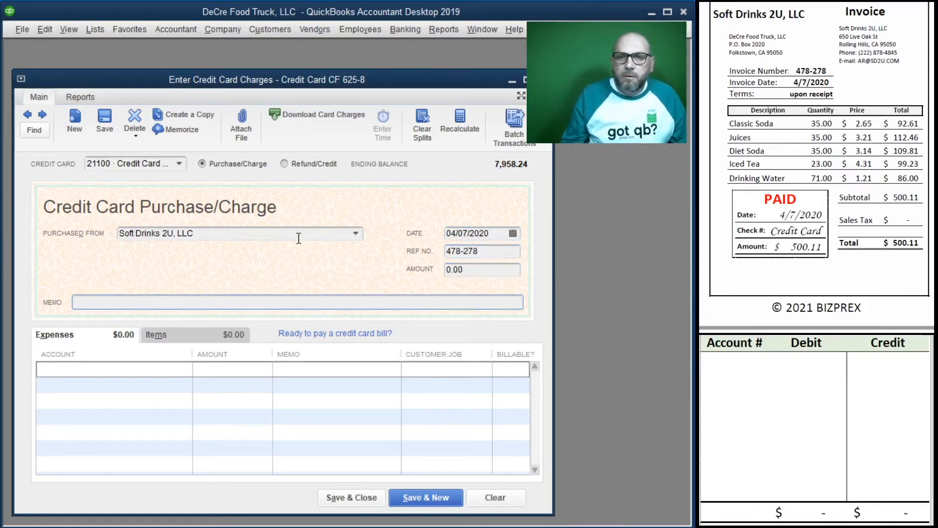
pyautogui.moveTo(482, 251); pyautogui.dragTo(329, 248)
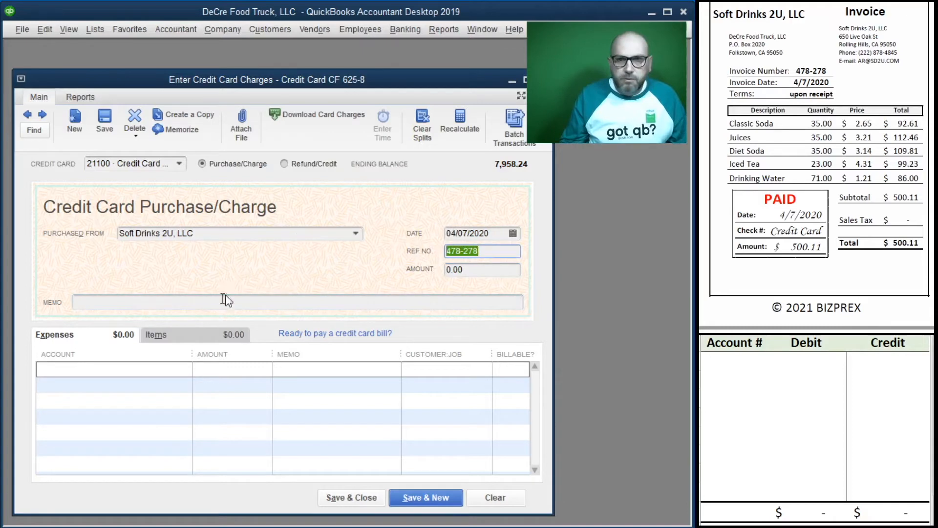
pyautogui.click(185, 302)
pyautogui.hotkey('ctrl', 'v')
pyautogui.click(325, 372)
pyautogui.hotkey('ctrl', 'v')
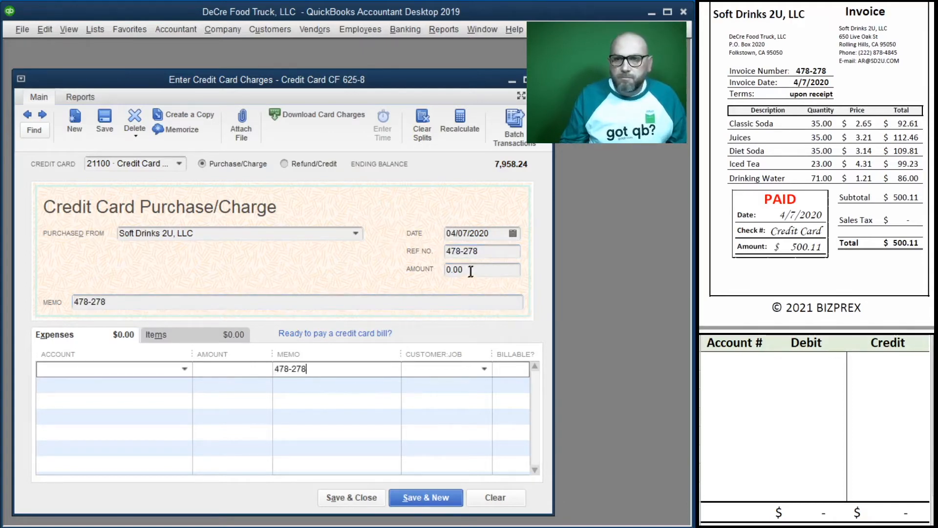
# Step: Set the charge amount to 500.11 and assign its expense line to account 60300 Drink Purchases / Supplies
pyautogui.click(471, 271)
pyautogui.write('500.11')
pyautogui.press('Tab')
pyautogui.press('Tab')
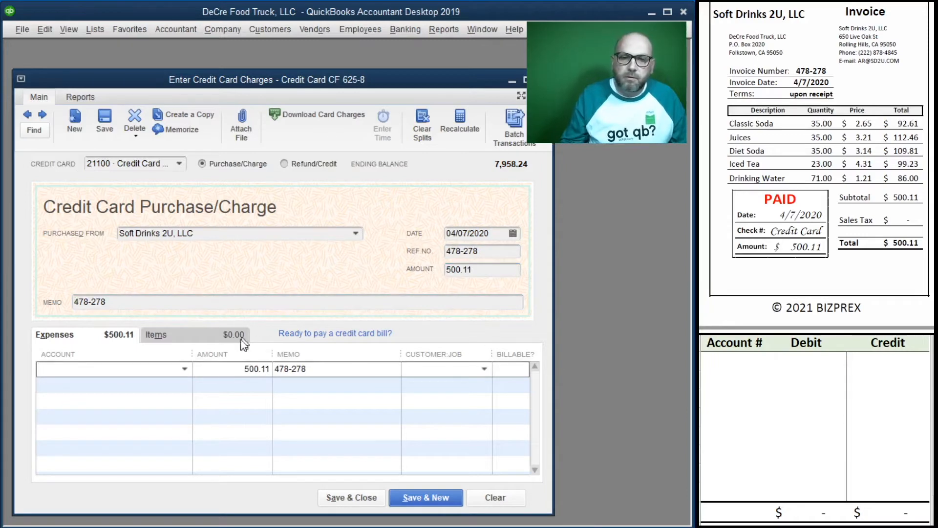
pyautogui.click(183, 373)
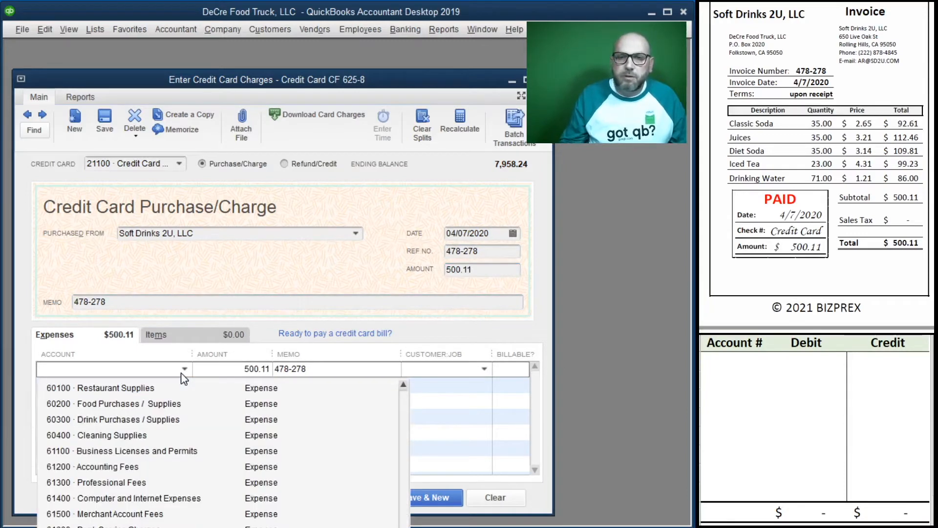
pyautogui.click(127, 420)
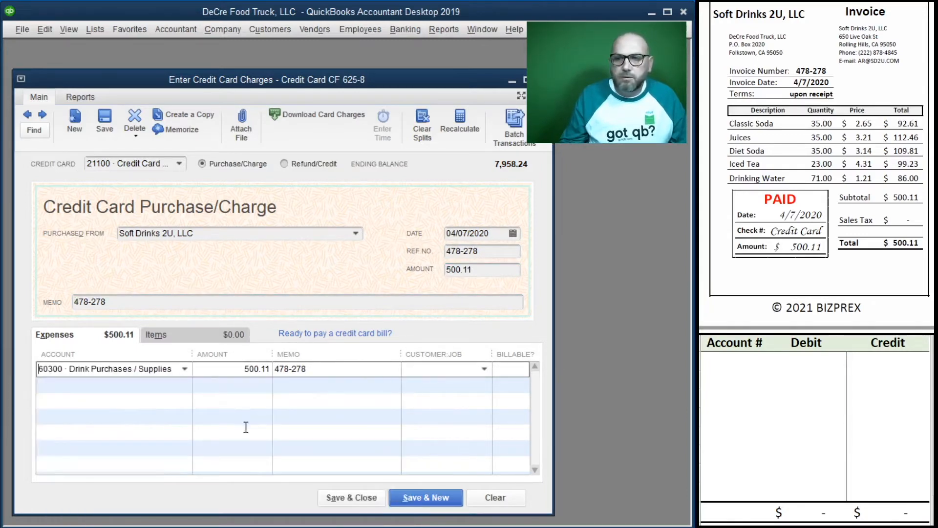
# Step: In the debit and credit worksheet, record account 21100 with a credit of 500.11 on the first row
pyautogui.click(731, 363)
pyautogui.write('21100')
pyautogui.press('Tab')
pyautogui.press('Tab')
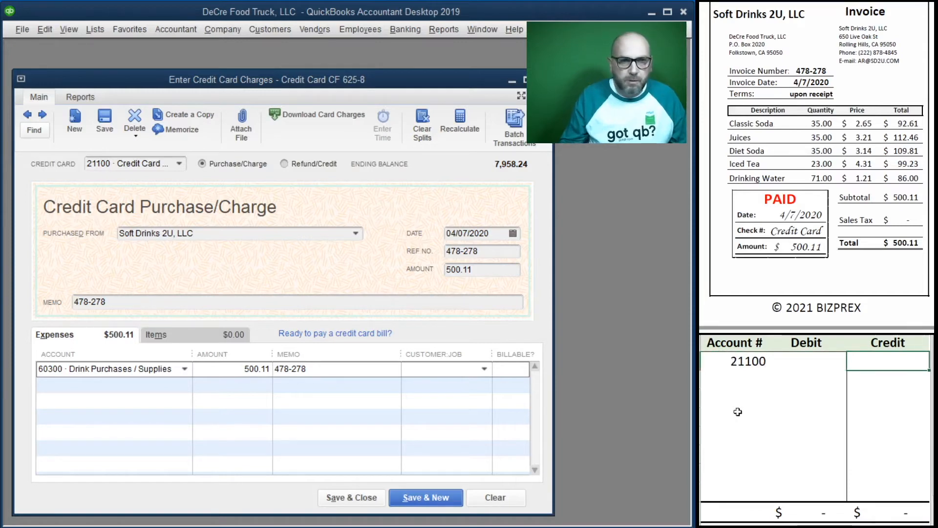
pyautogui.write('500.11')
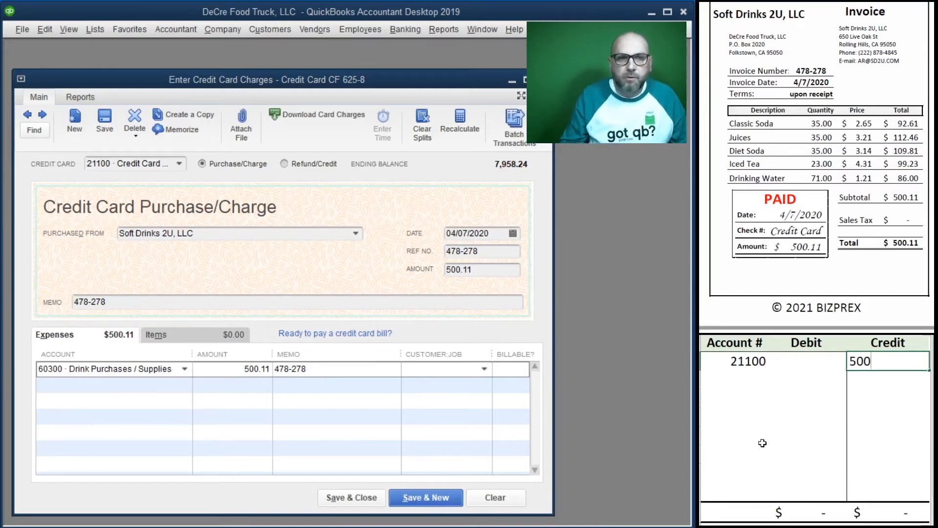
pyautogui.press('Return')
# Step: Record account 60300 with a debit of 500.11 on the worksheet's second row
pyautogui.press('Left')
pyautogui.press('Left')
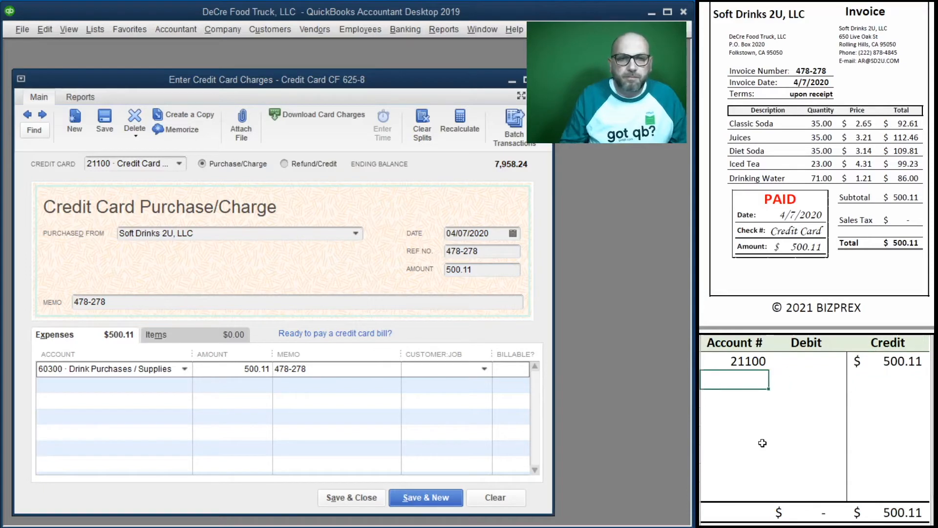
pyautogui.write('60300')
pyautogui.press('Right')
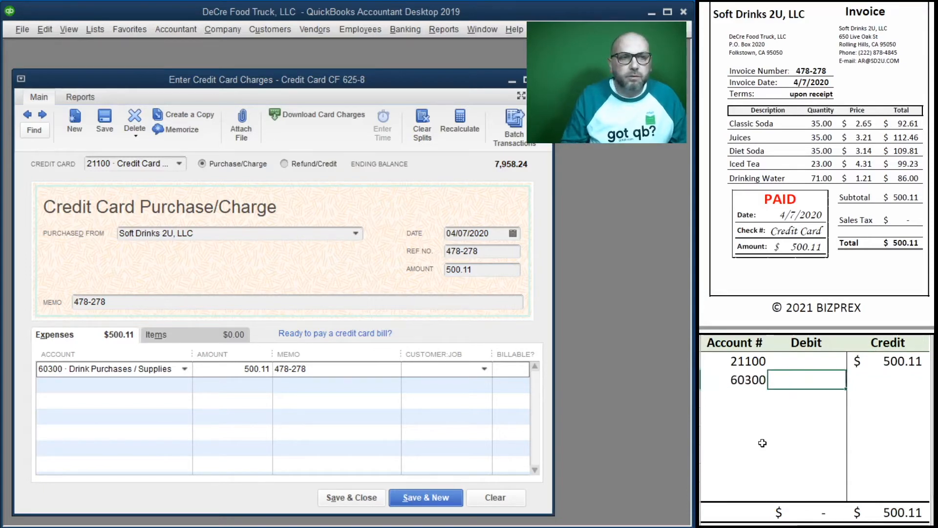
pyautogui.write('500.')
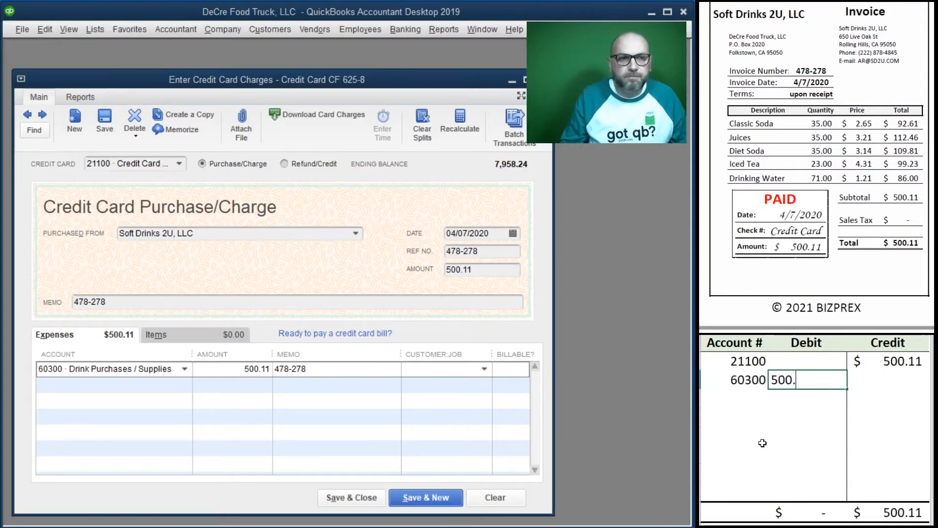
pyautogui.write('11')
pyautogui.press('Right')
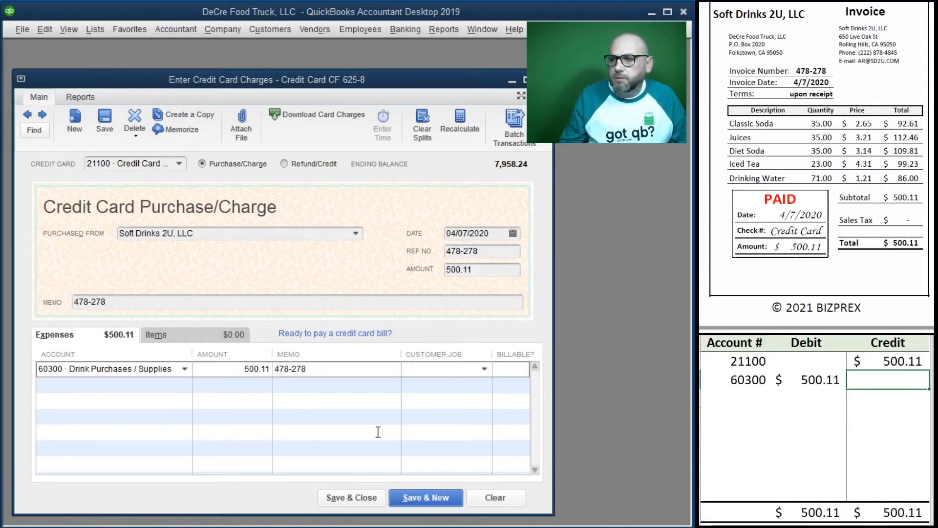
# Step: Save and close the Soft Drinks 2U charge, clear the worksheet entries and bring up the Utilities 2GO invoice
pyautogui.click(354, 499)
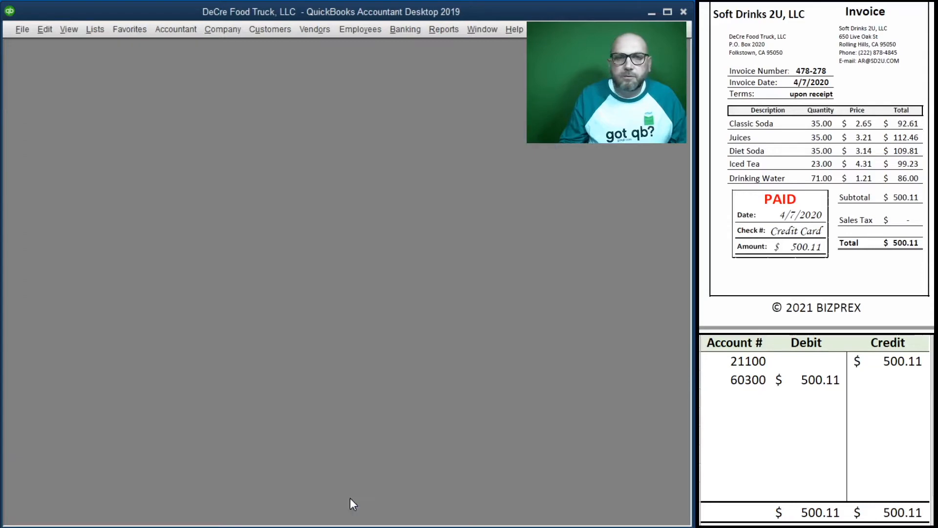
pyautogui.moveTo(874, 379); pyautogui.dragTo(719, 360)
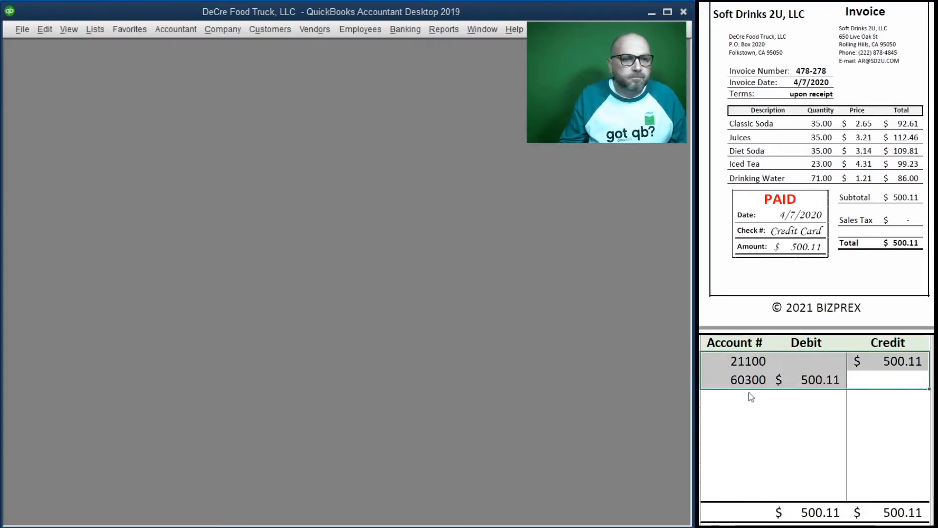
pyautogui.press('Delete')
pyautogui.scroll(-5, 834, 126)
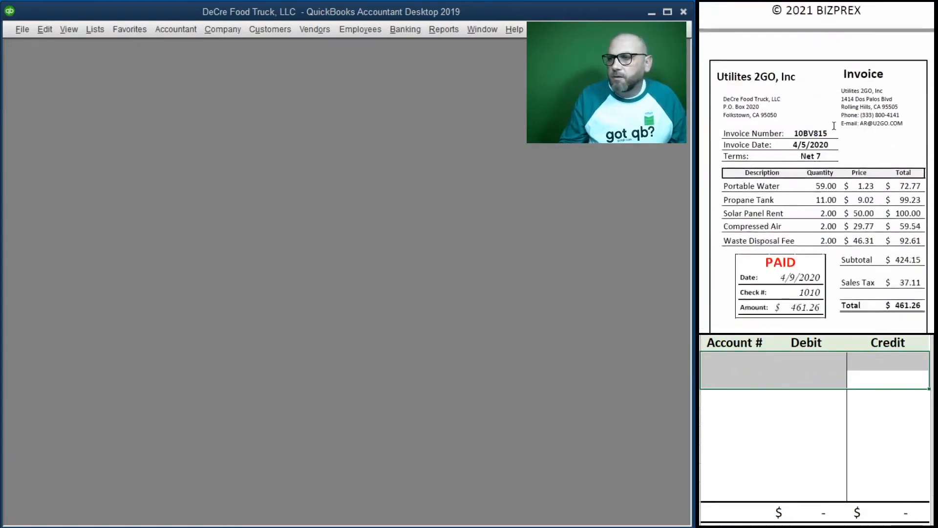
pyautogui.scroll(-1, 835, 126)
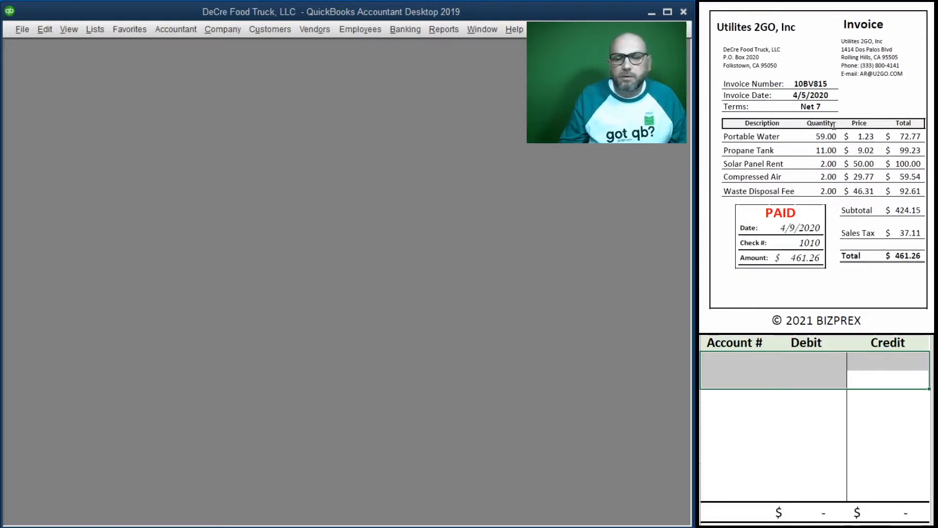
# Step: Start a new check from the bank account, number it 1010 and date it 04/09/2020
pyautogui.click(406, 29)
pyautogui.click(411, 46)
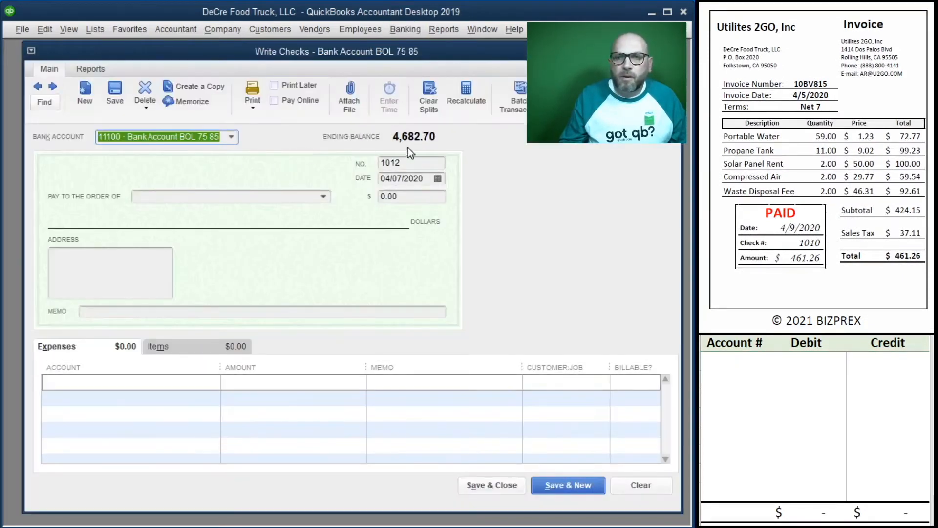
pyautogui.click(409, 164)
pyautogui.write('1010')
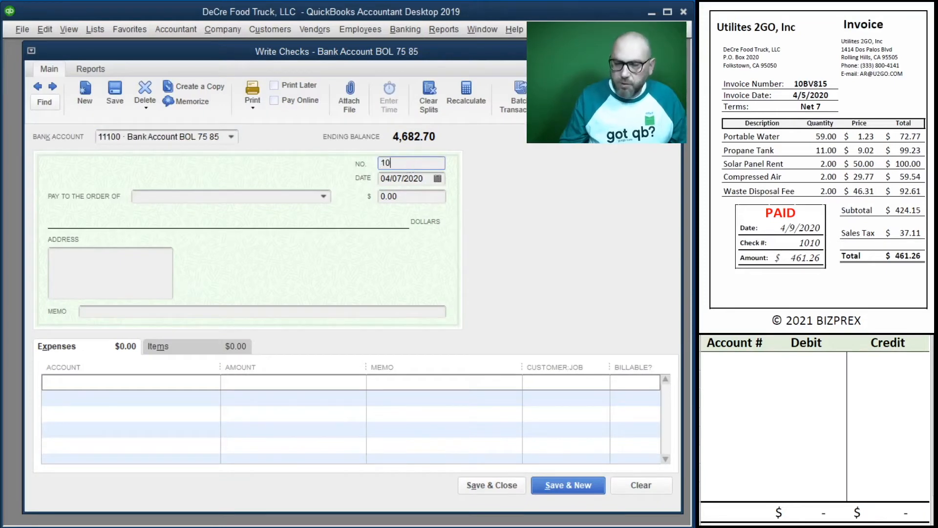
pyautogui.press('Tab')
pyautogui.write('4/09/2020')
pyautogui.press('Tab')
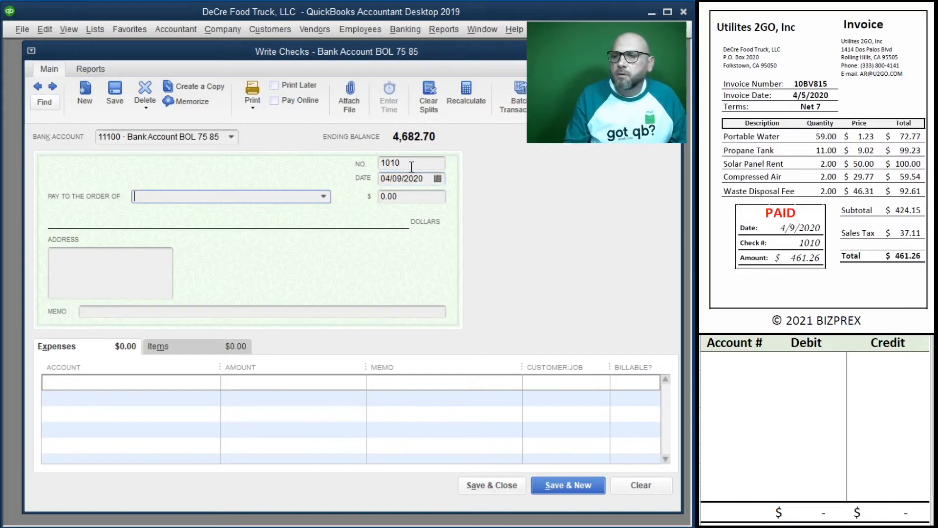
# Step: Make the check payable to Utilities 2Go, Inc for 461.26 and enter invoice number 10BV815 as its memo
pyautogui.write('Utilities 2Go, Inc')
pyautogui.press('Tab')
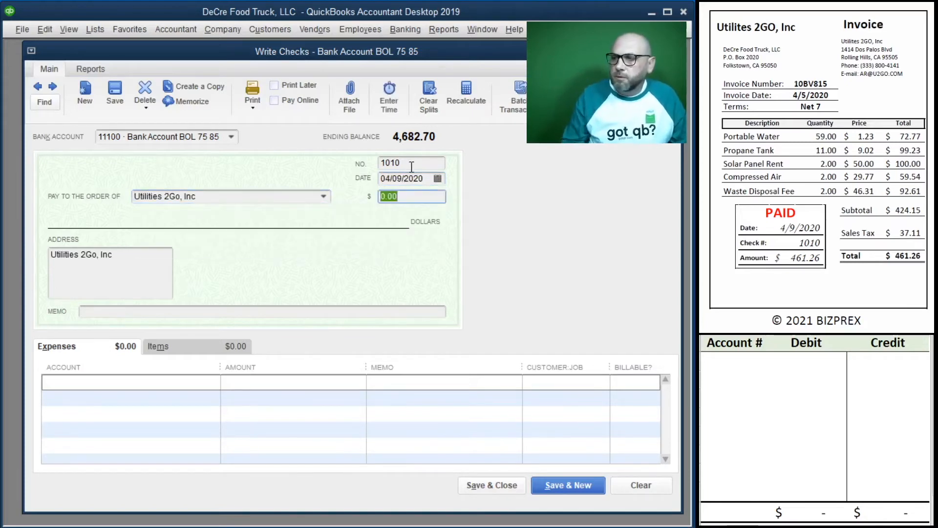
pyautogui.write('461.26')
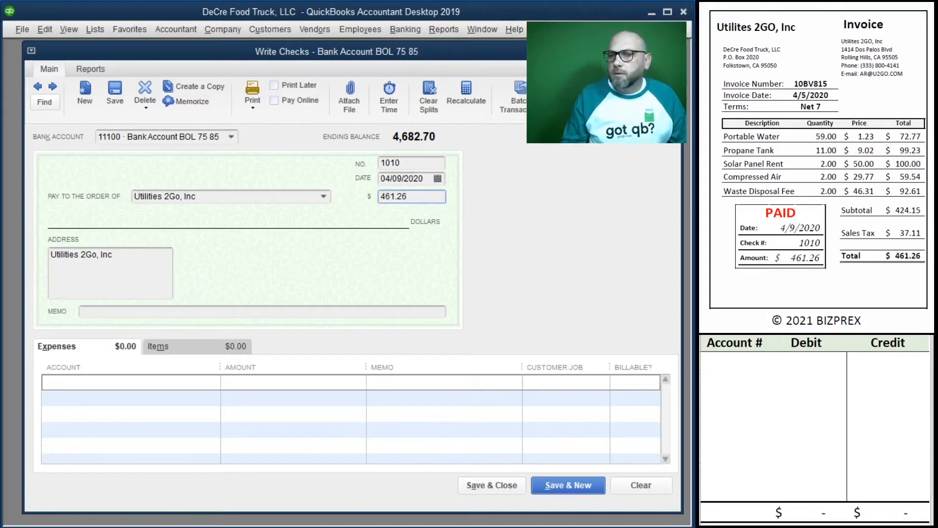
pyautogui.press('Tab')
pyautogui.press('Tab')
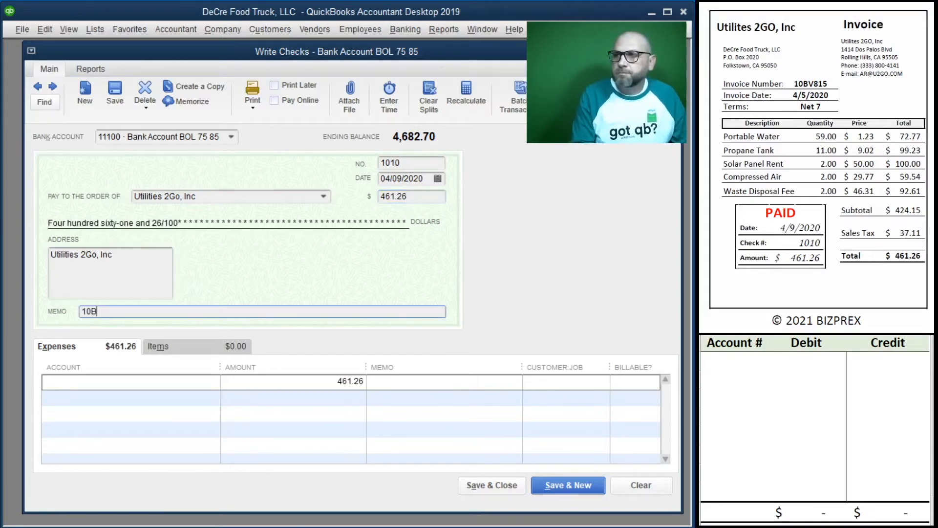
pyautogui.press('Tab')
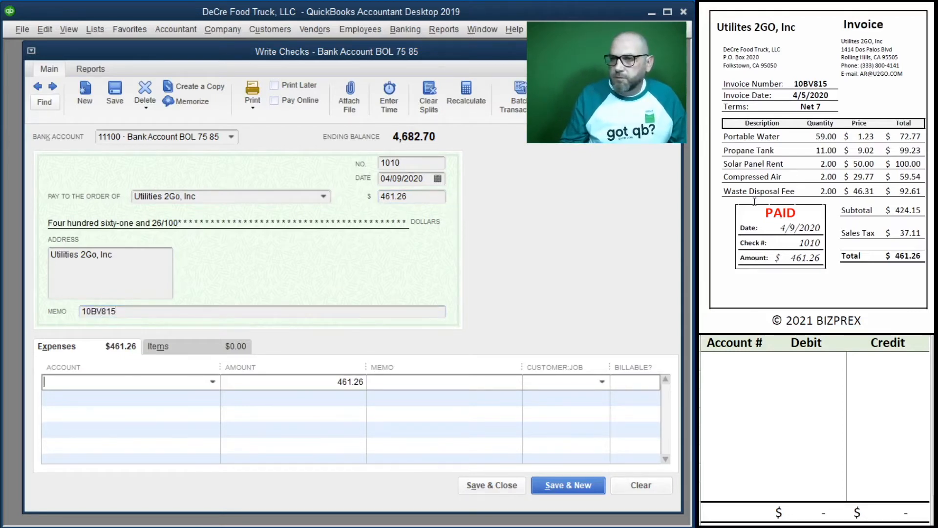
# Step: Assign the check's expense line to account 63100 Utilities and copy the check memo into the line's memo
pyautogui.write('63100 · Utilities')
pyautogui.press('Tab')
pyautogui.press('Tab')
pyautogui.doubleClick(124, 311)
pyautogui.hotkey('ctrl', 'c')
pyautogui.click(396, 382)
pyautogui.hotkey('ctrl', 'v')
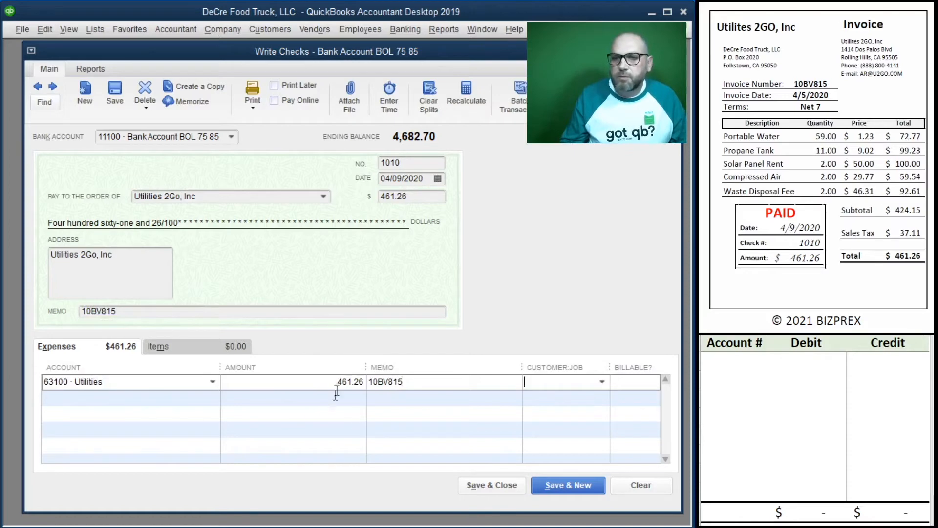
# Step: Illustrate the check in the worksheet with a 461.26 credit to account 11100 and a 461.26 debit to account 63100
pyautogui.click(735, 361)
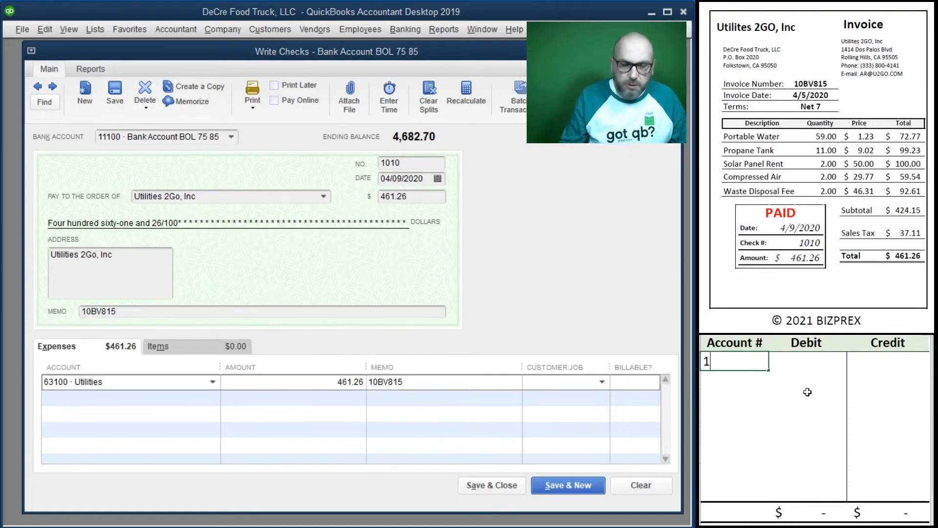
pyautogui.write('11100')
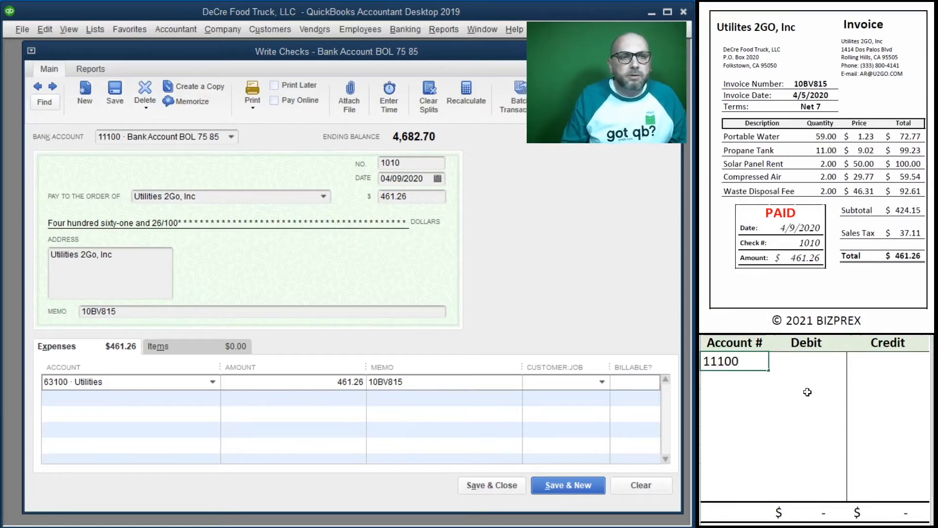
pyautogui.press('Tab')
pyautogui.press('Tab')
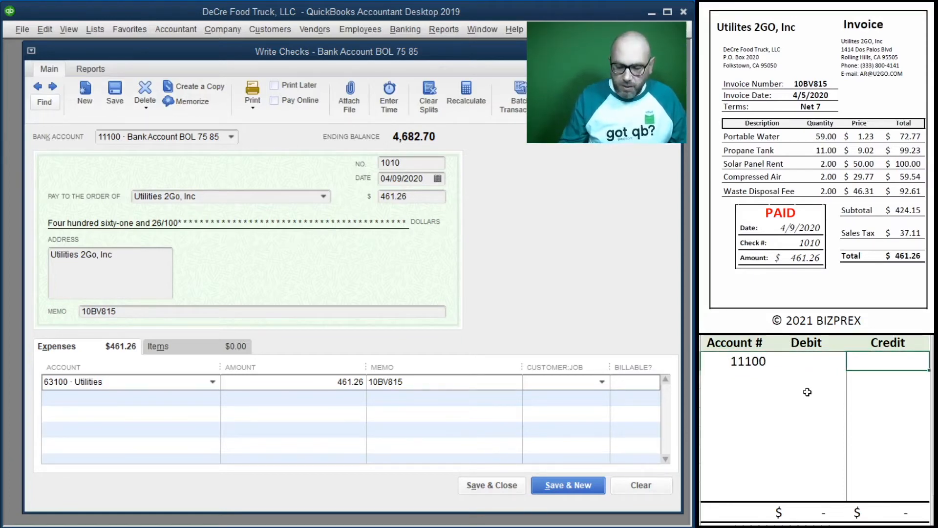
pyautogui.write('461.26')
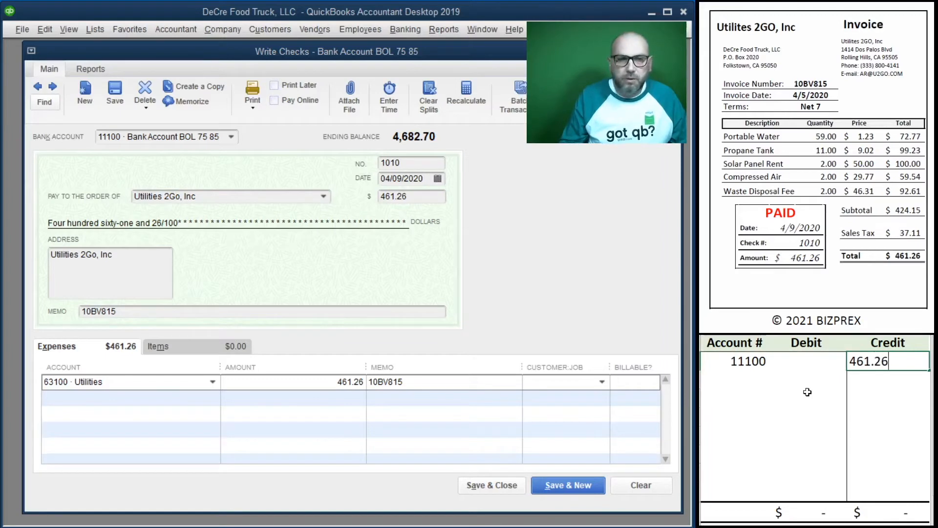
pyautogui.press('Return')
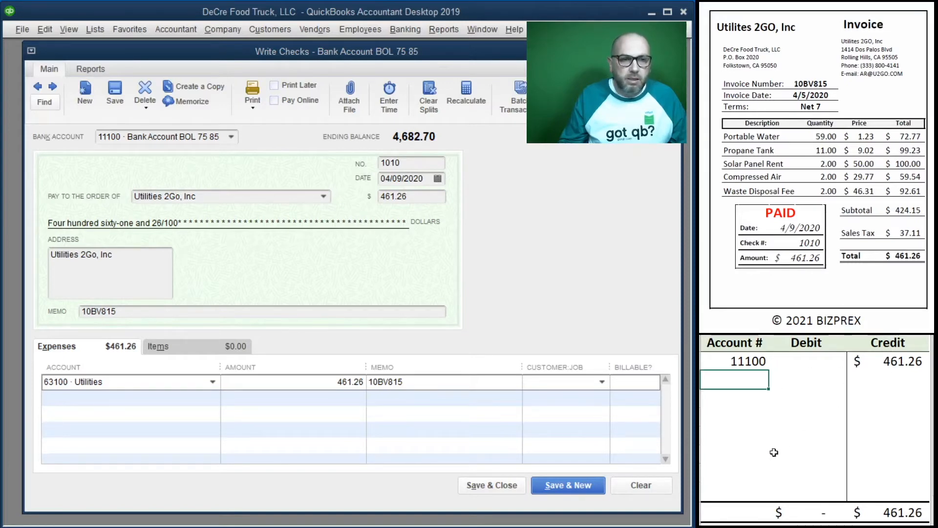
pyautogui.write('63100')
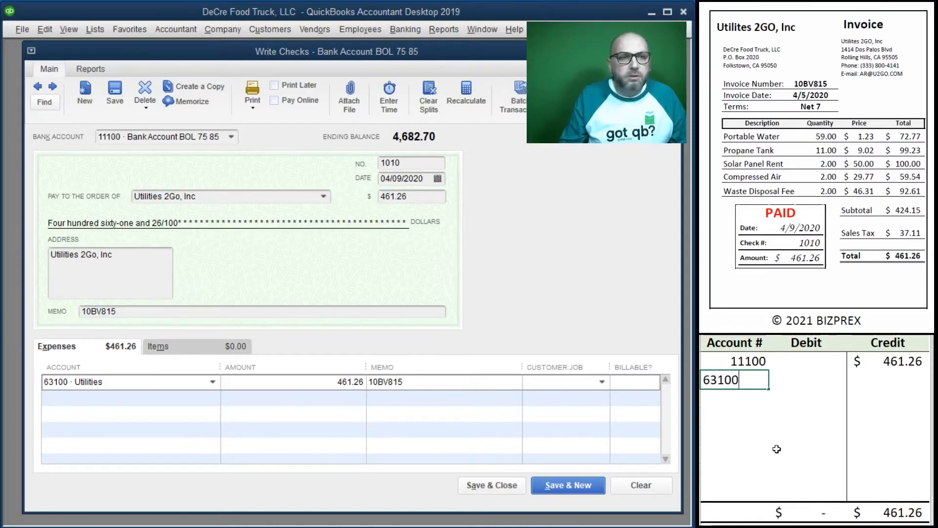
pyautogui.press('Tab')
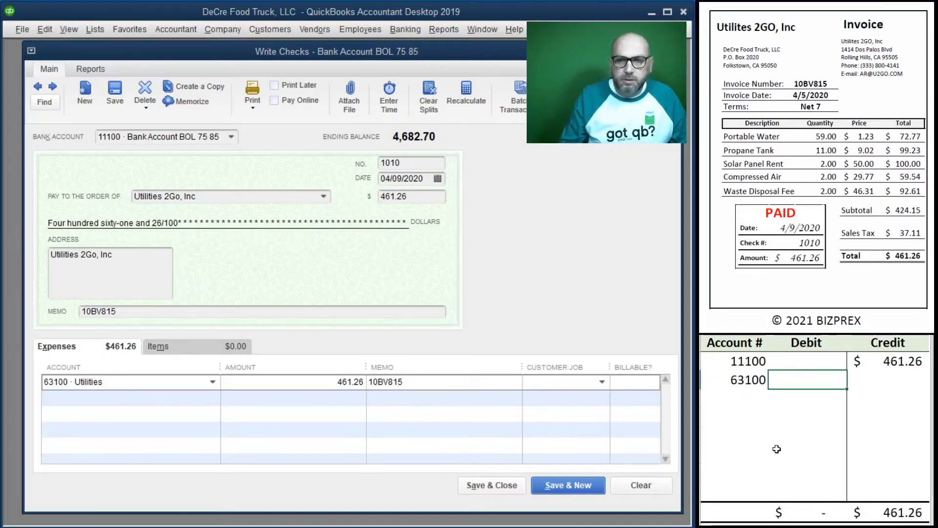
pyautogui.write('461.26')
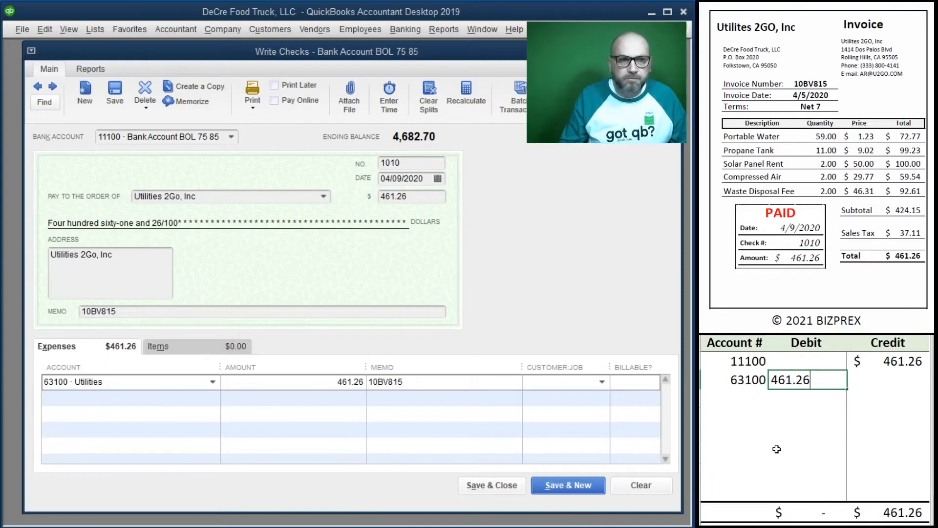
pyautogui.press('Return')
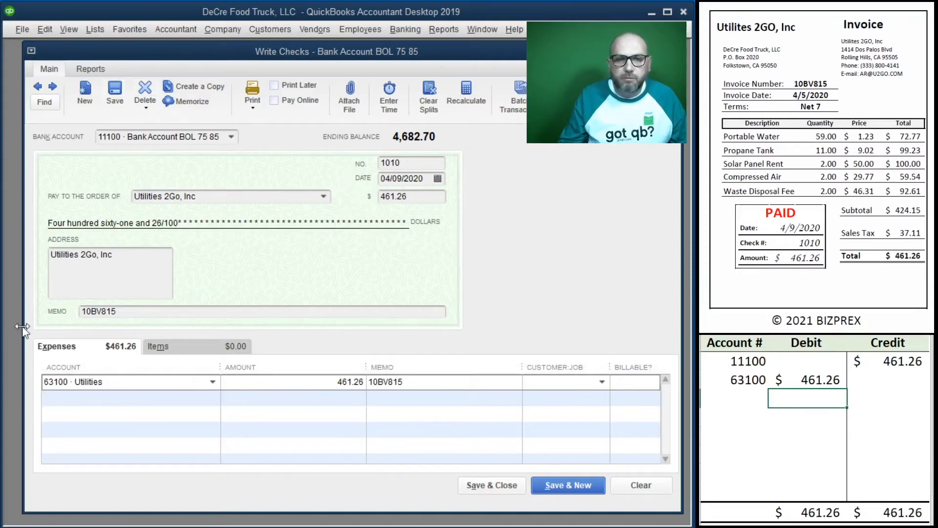
# Step: Save and close the Utilities 2Go check, and clear the worksheet entries ready for the Big Lease Co, LLC invoice
pyautogui.click(484, 485)
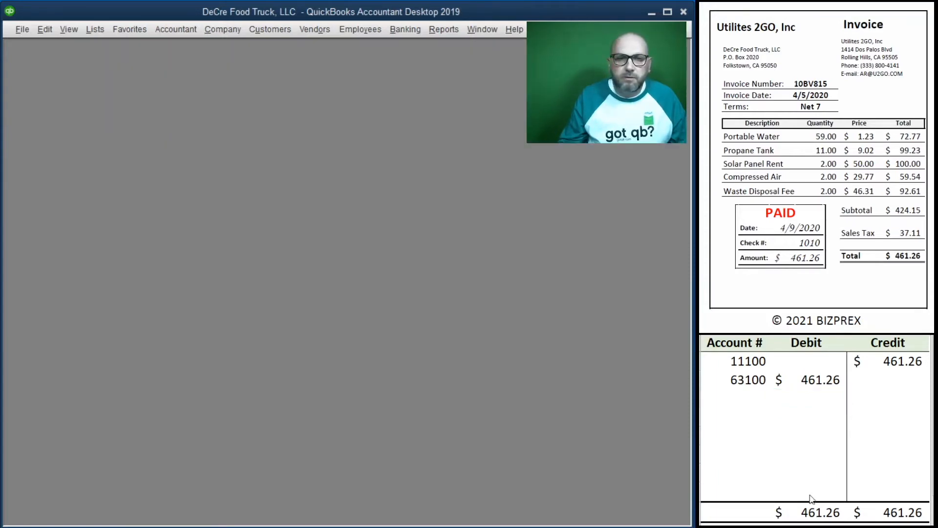
pyautogui.moveTo(869, 389); pyautogui.dragTo(731, 360)
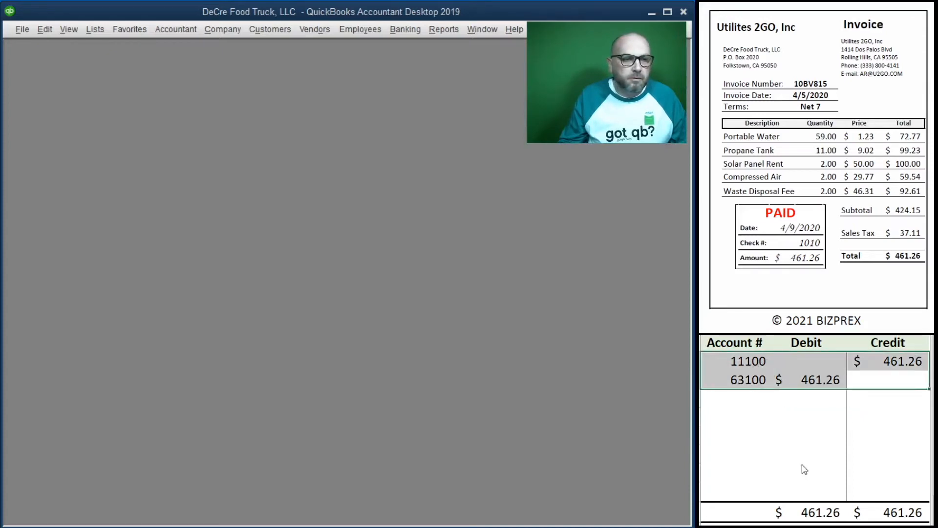
pyautogui.press('Delete')
pyautogui.scroll(-5, 829, 188)
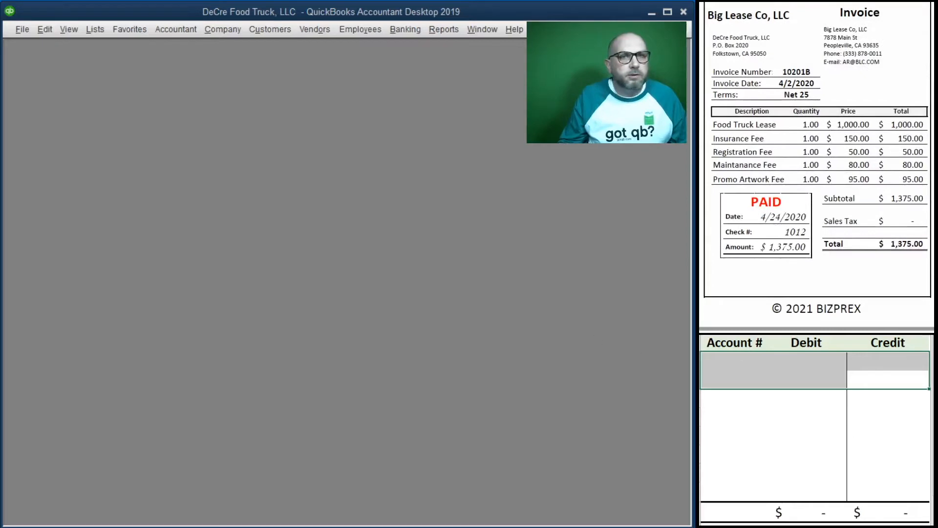
# Step: Start a new check from the bank account, number it 1012 and date it 04/24/2020
pyautogui.click(420, 31)
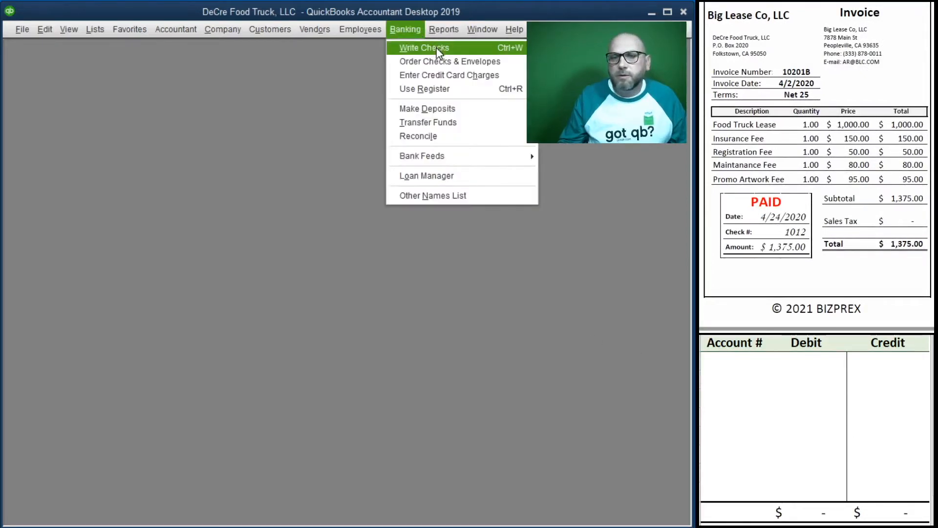
pyautogui.click(436, 46)
pyautogui.press('Tab')
pyautogui.write('1012')
pyautogui.press('Tab')
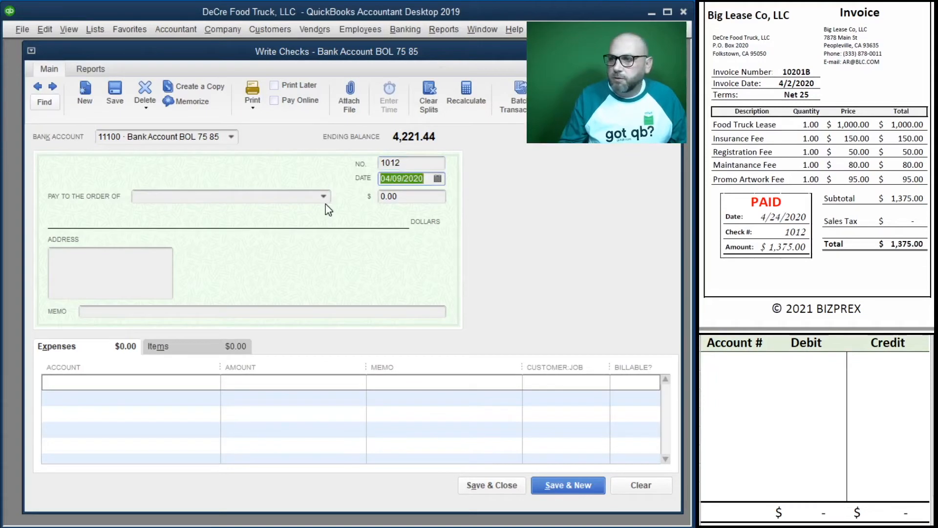
pyautogui.write('4/24/2020')
pyautogui.press('Tab')
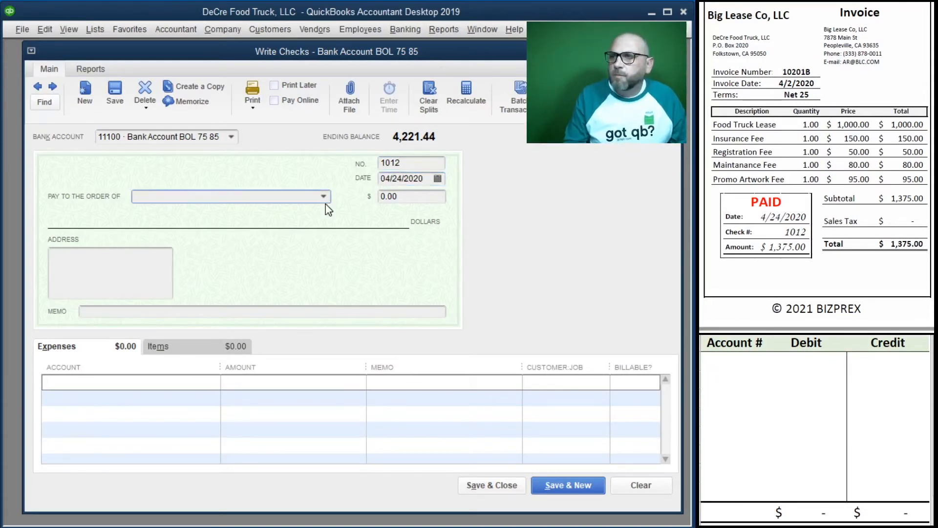
# Step: Make the check payable to Big Lease Co, LLC for 1,375.00 and enter invoice number 10201B as its memo
pyautogui.write('Big Lease Co, LLC')
pyautogui.press('Tab')
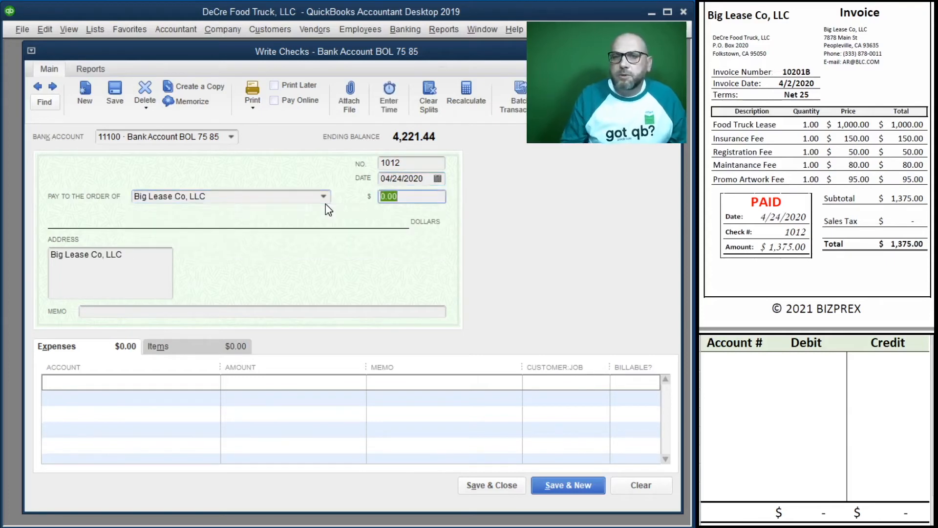
pyautogui.write('1,375')
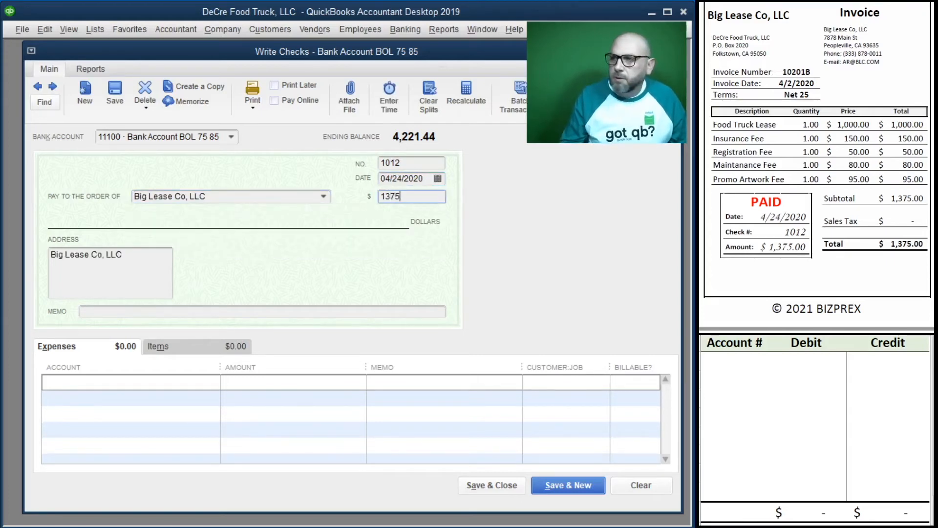
pyautogui.write('.00')
pyautogui.press('Tab')
pyautogui.press('Tab')
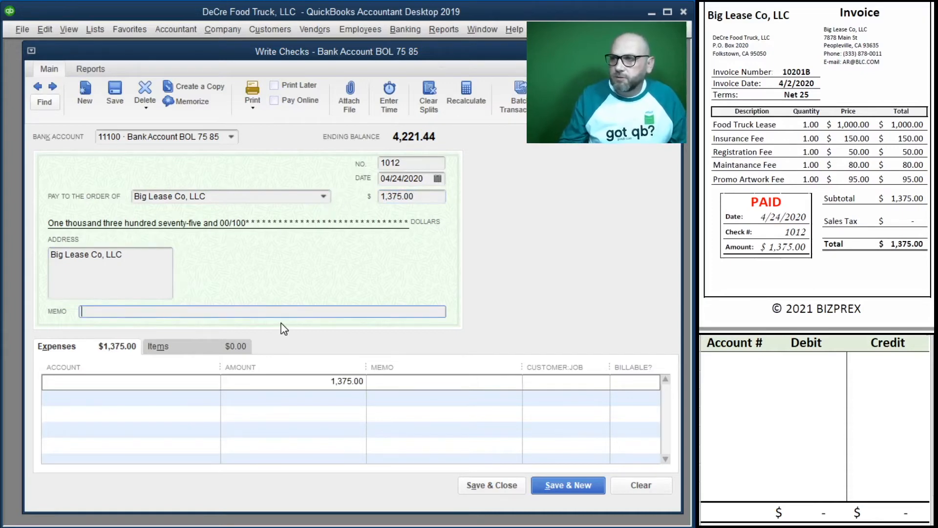
pyautogui.write('1020')
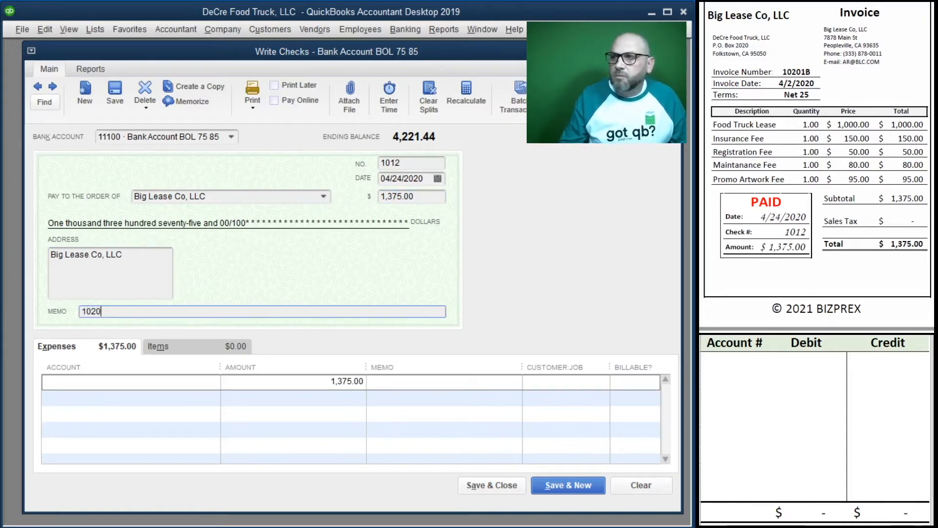
pyautogui.write('1B')
pyautogui.press('Tab')
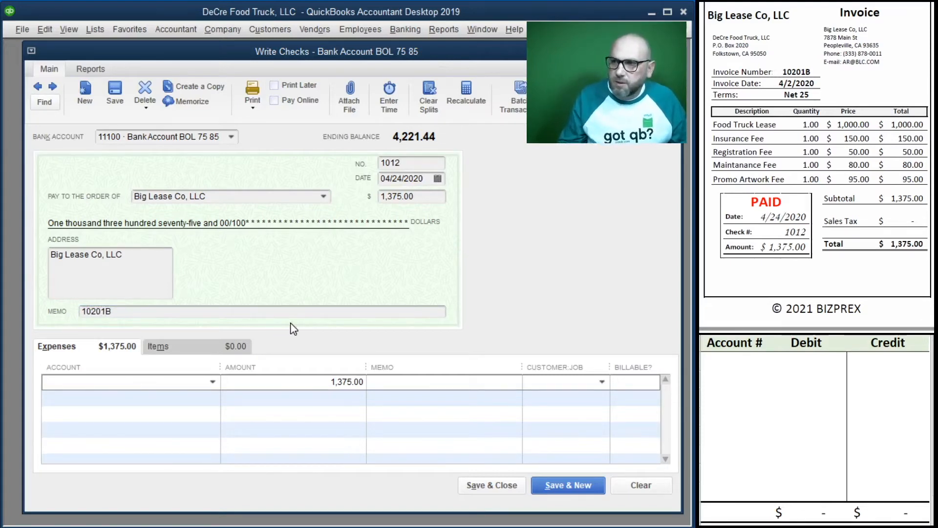
# Step: Assign the first expense line to account 62300 Rent - Vehicles, machinery, etc with an amount of 1,000.00
pyautogui.click(214, 382)
pyautogui.scroll(-1, 204, 484)
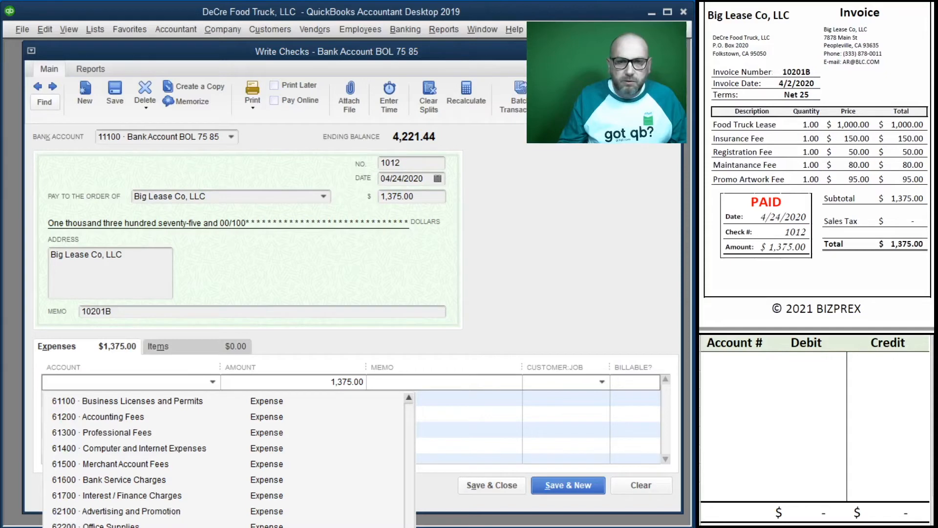
pyautogui.click(172, 527)
pyautogui.press('Tab')
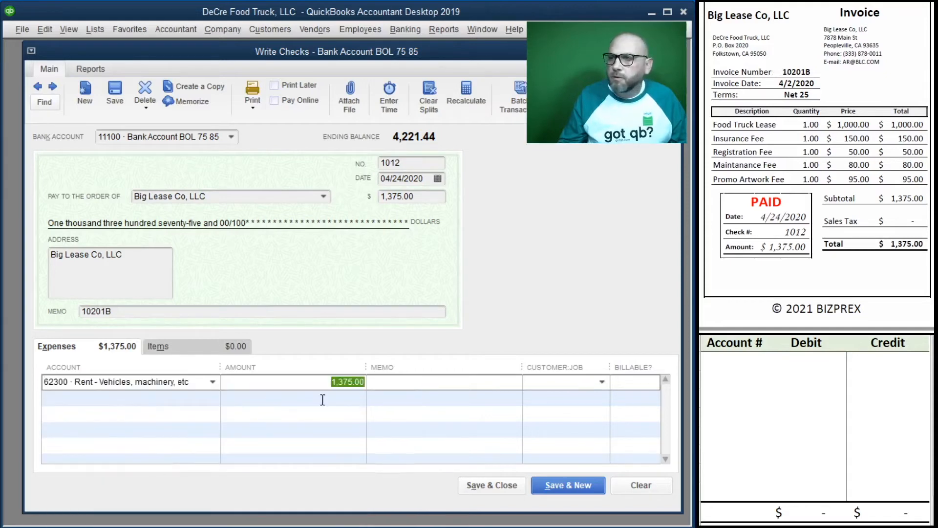
pyautogui.write('1,000')
pyautogui.press('Tab')
pyautogui.press('Tab')
pyautogui.press('Tab')
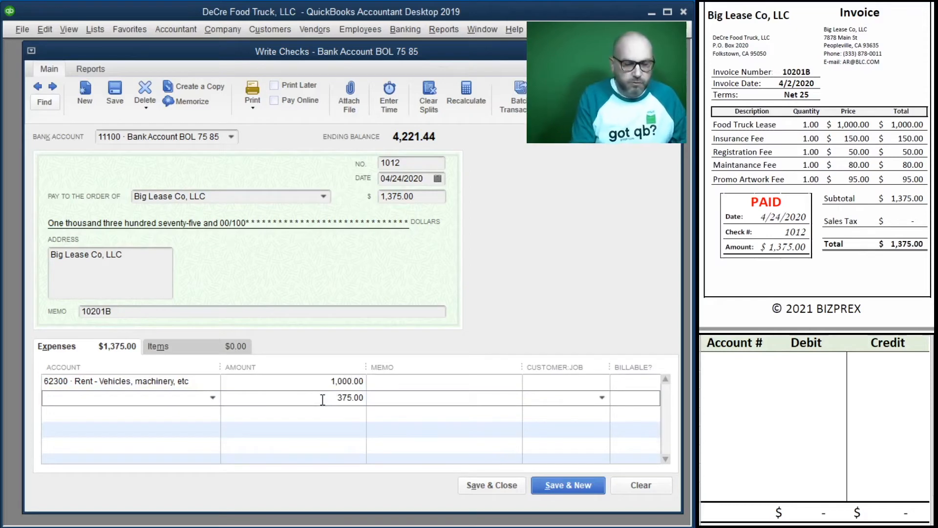
# Step: Add a second expense line of 150.00 to account 63300 Insurance Expense
pyautogui.write('63300 · Insurance Expense')
pyautogui.press('Tab')
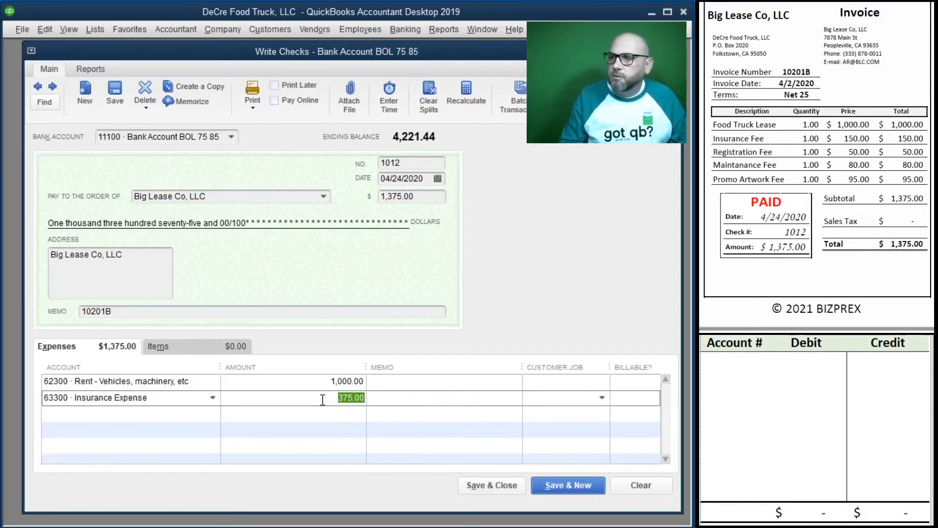
pyautogui.write('150')
pyautogui.press('Tab')
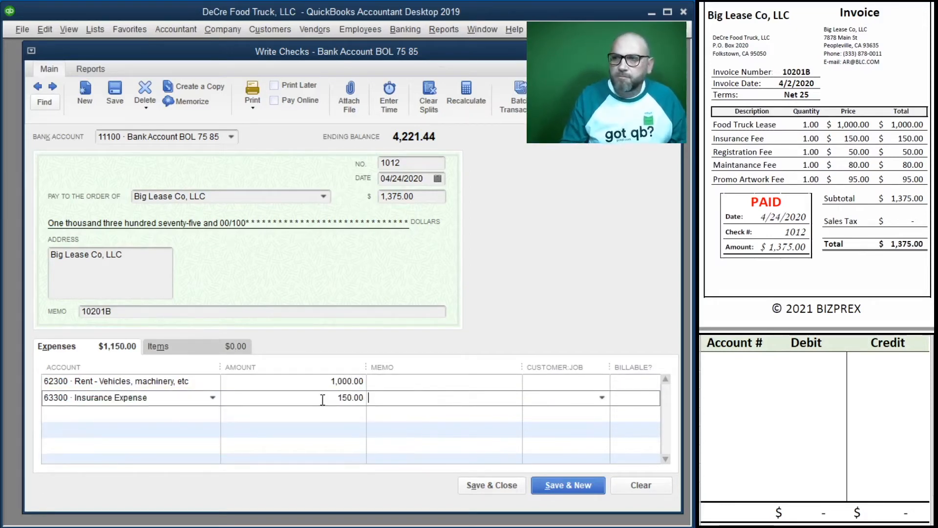
pyautogui.press('Tab')
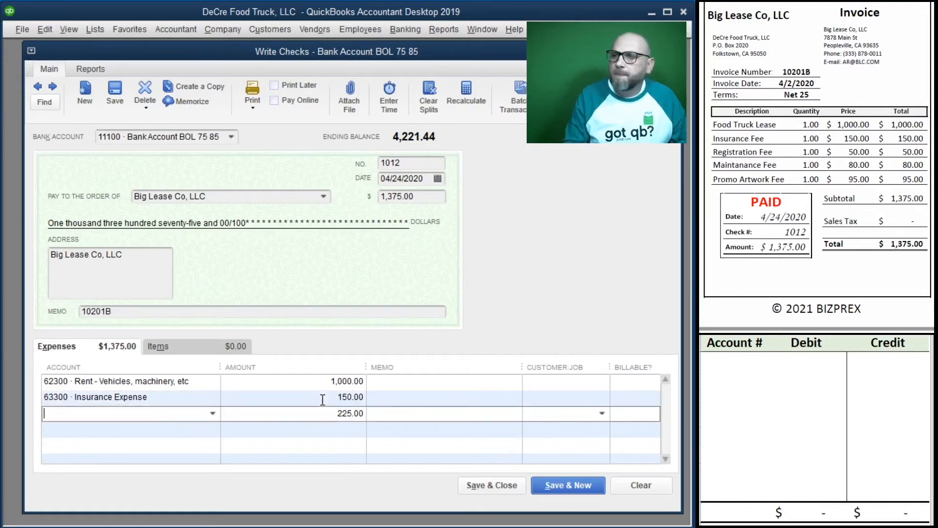
# Step: Add a third expense line of 50.00 to account 62800 Dues and Subscriptions for the registration fee
pyautogui.write('62800 · Dues and Subscriptions')
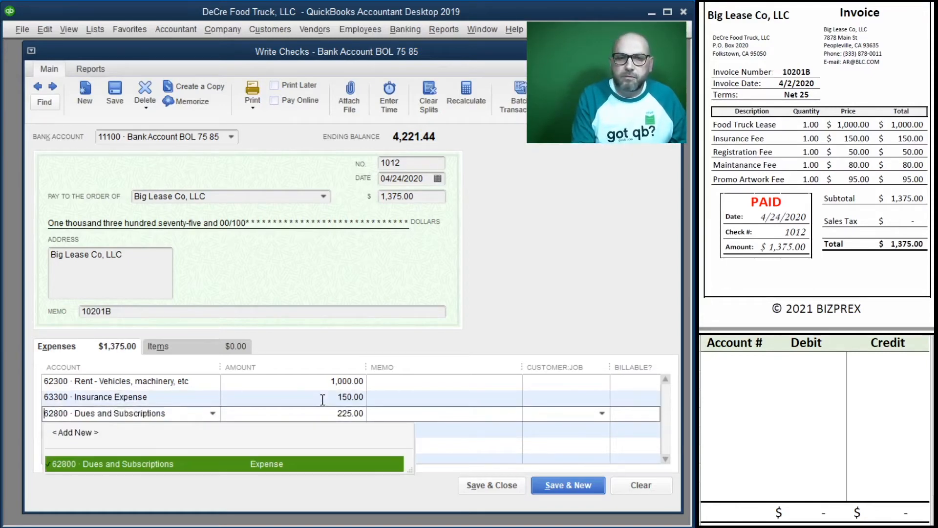
pyautogui.press('Tab')
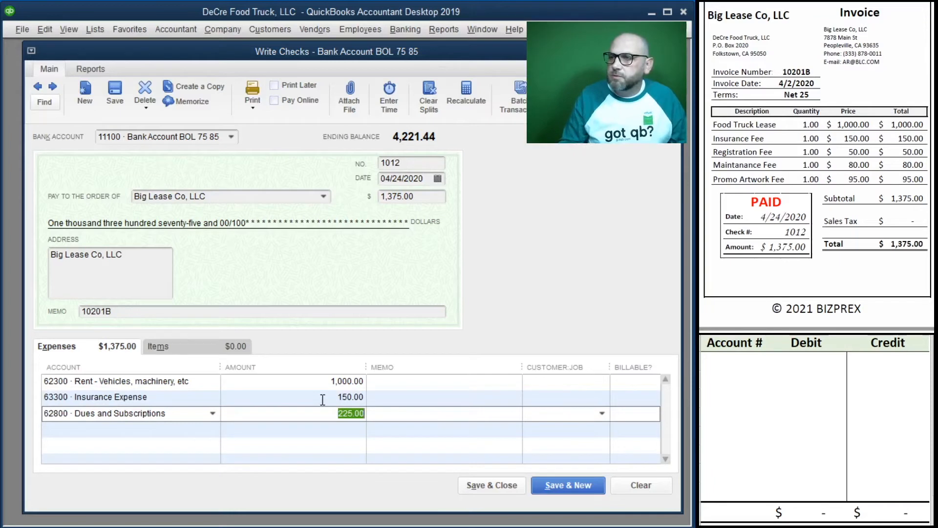
pyautogui.write('50')
pyautogui.press('Tab')
pyautogui.press('Tab')
pyautogui.press('Tab')
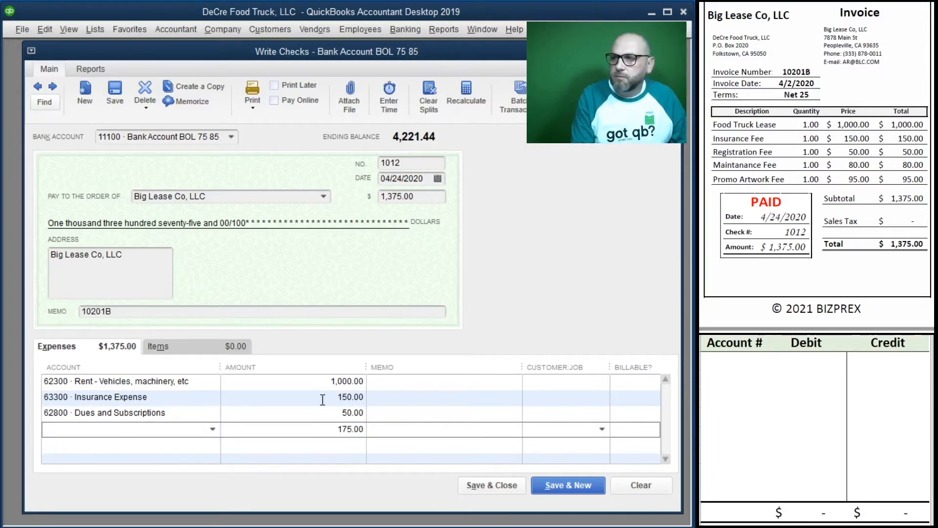
# Step: Add a fourth expense line of 80.00 to account 62400 Repairs and Maintenance
pyautogui.write('main')
pyautogui.press('Down')
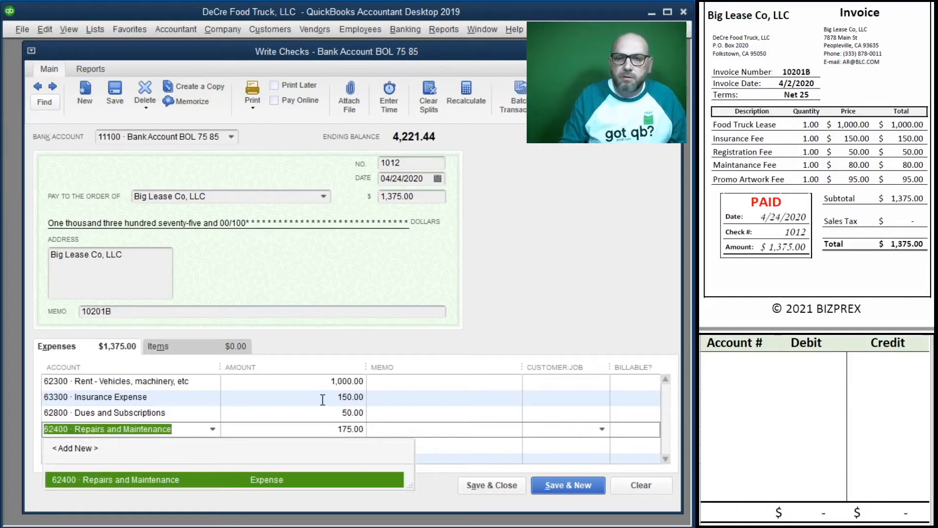
pyautogui.press('Tab')
pyautogui.write('80')
pyautogui.press('Tab')
pyautogui.press('Tab')
pyautogui.press('Tab')
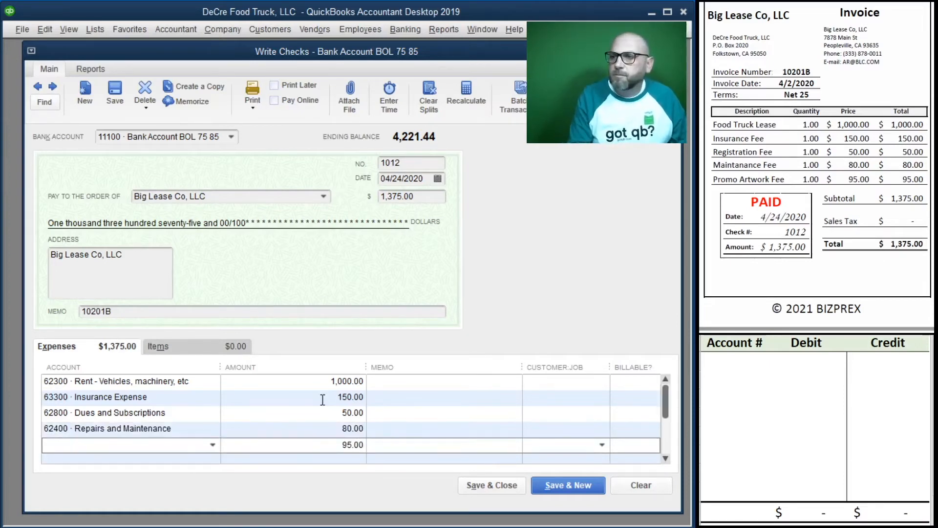
# Step: Assign the remaining 95.00 on the fifth expense line to account 62100 Advertising and Promotion
pyautogui.write('adv')
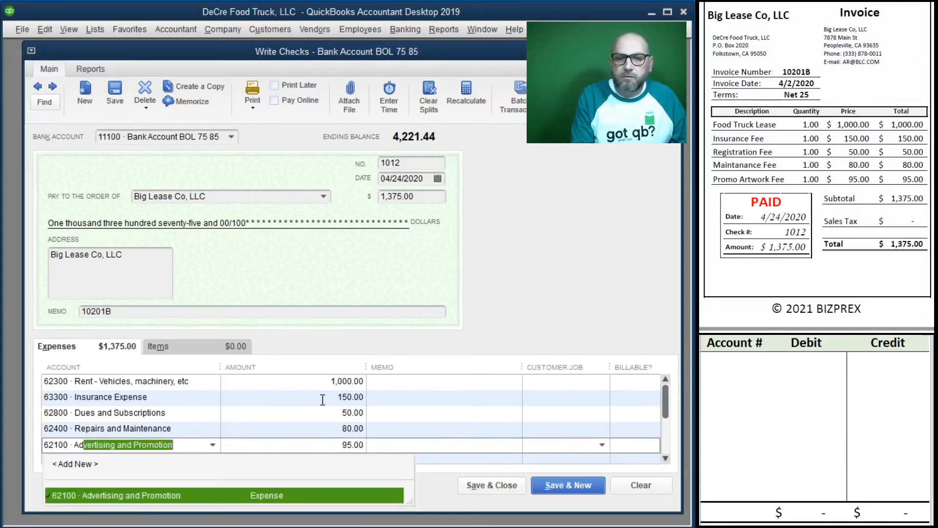
pyautogui.press('Tab')
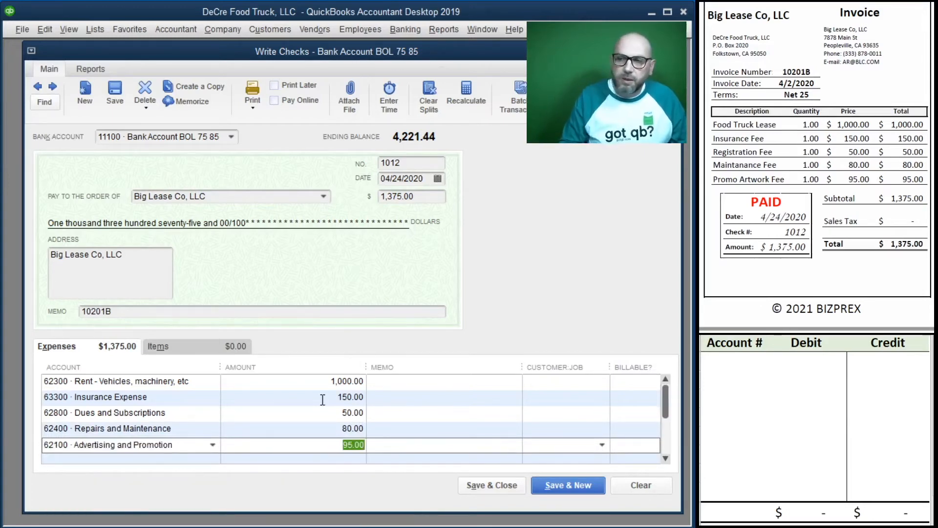
pyautogui.press('Tab')
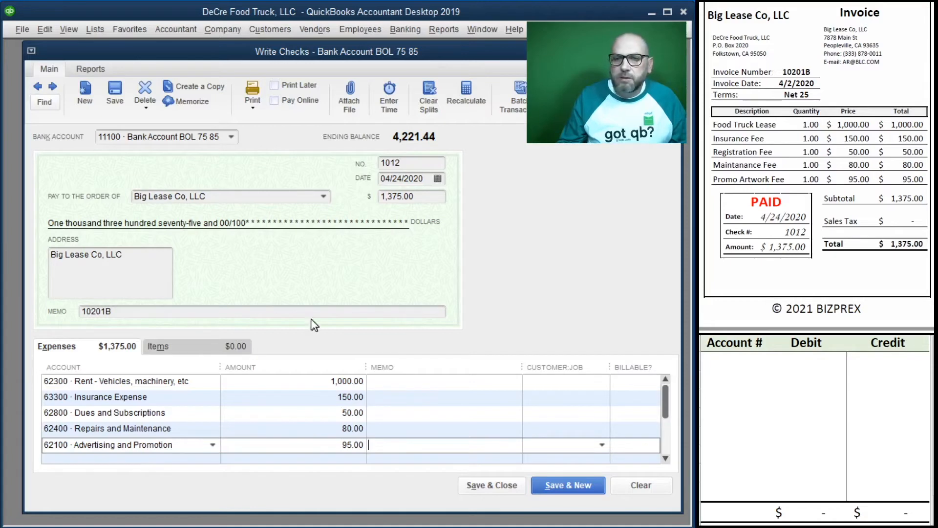
# Step: Copy the check memo 10201B into the memo of all five expense lines
pyautogui.moveTo(130, 310); pyautogui.dragTo(29, 325)
pyautogui.hotkey('ctrl', 'c')
pyautogui.click(374, 385)
pyautogui.hotkey('ctrl', 'v')
pyautogui.press('Down')
pyautogui.hotkey('ctrl', 'v')
pyautogui.press('Down')
pyautogui.hotkey('ctrl', 'v')
pyautogui.press('Down')
pyautogui.hotkey('ctrl', 'v')
pyautogui.press('Down')
pyautogui.hotkey('ctrl', 'v')
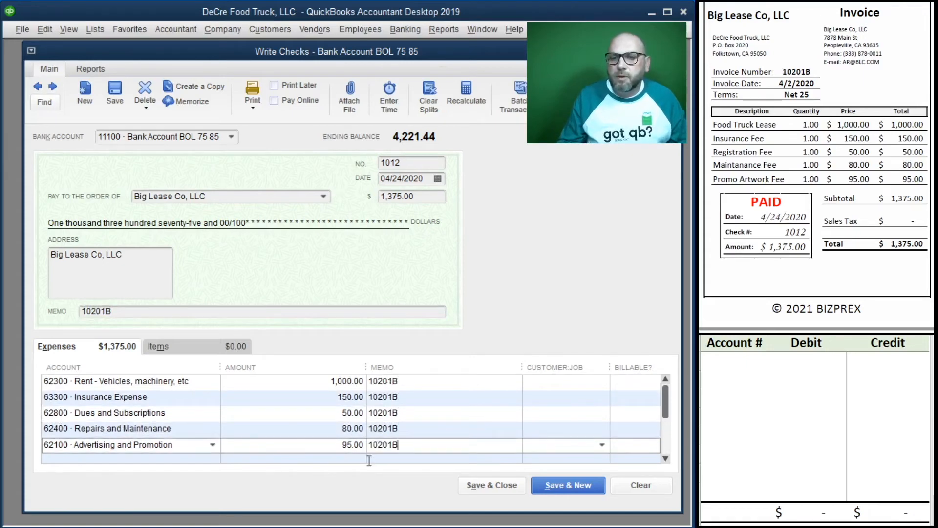
# Step: In the debit and credit worksheet, enter account 11100 with a credit of 1,375.00 for the check
pyautogui.click(755, 364)
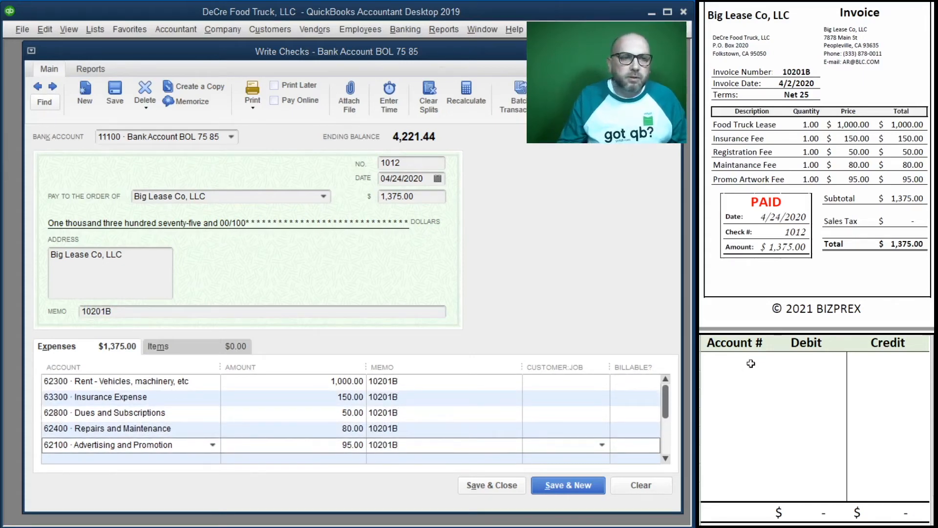
pyautogui.write('11100')
pyautogui.press('Tab')
pyautogui.press('Tab')
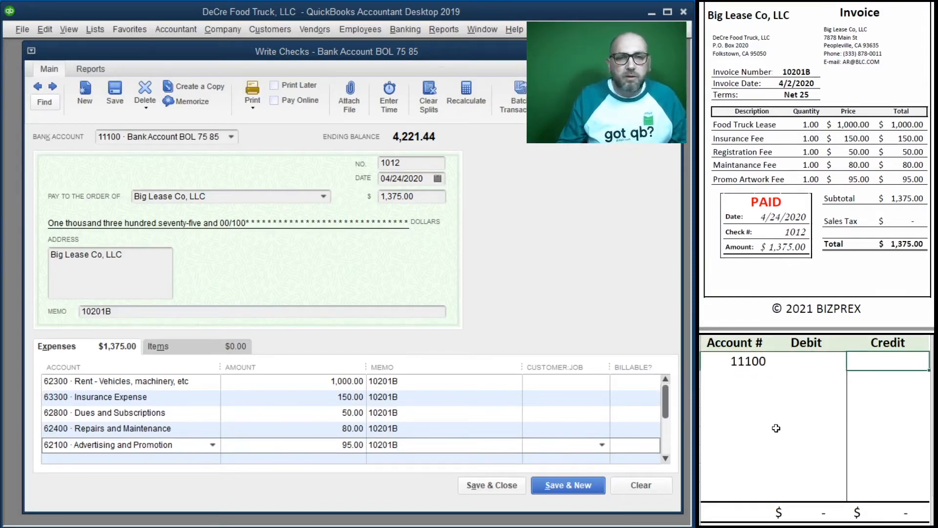
pyautogui.write('1,3')
pyautogui.write('75')
pyautogui.press('Return')
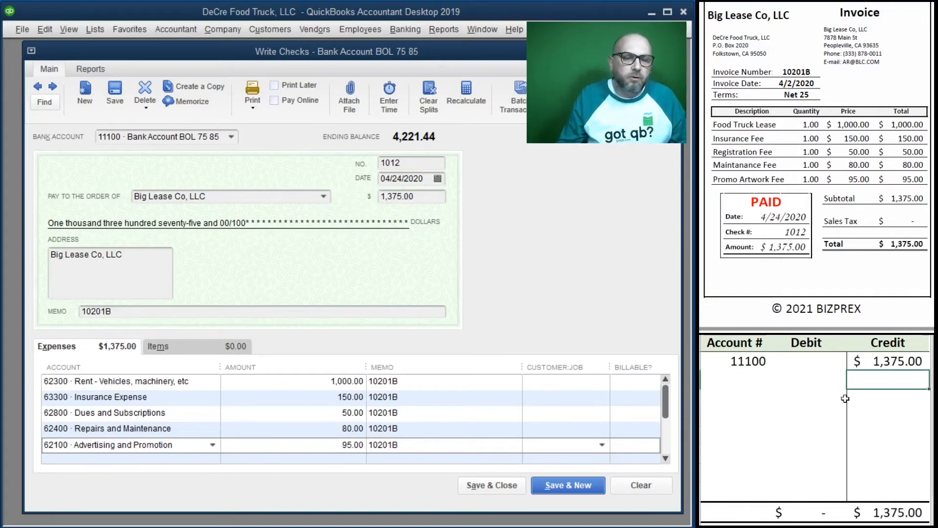
# Step: Add worksheet debits of 1,000.00 to account 62300 and 150.00 to account 63300
pyautogui.click(726, 377)
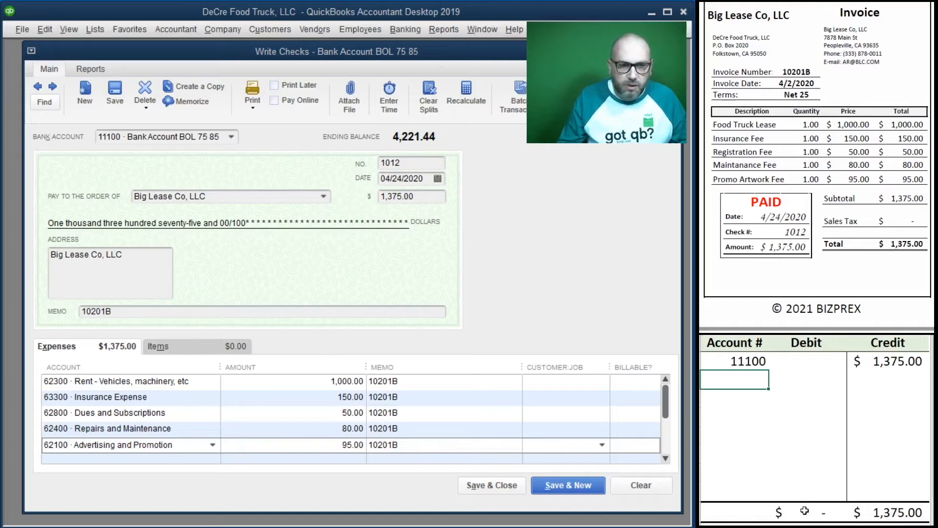
pyautogui.write('62300')
pyautogui.press('Tab')
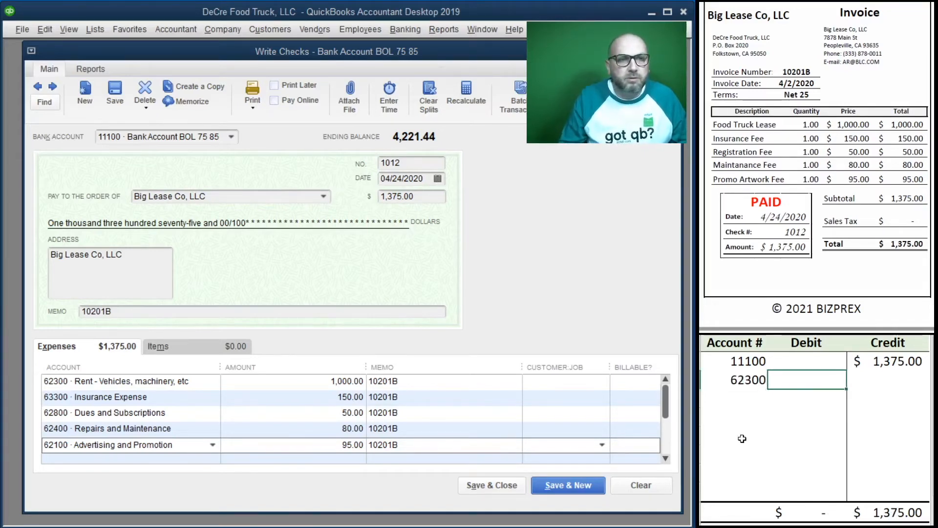
pyautogui.write('1000')
pyautogui.press('Return')
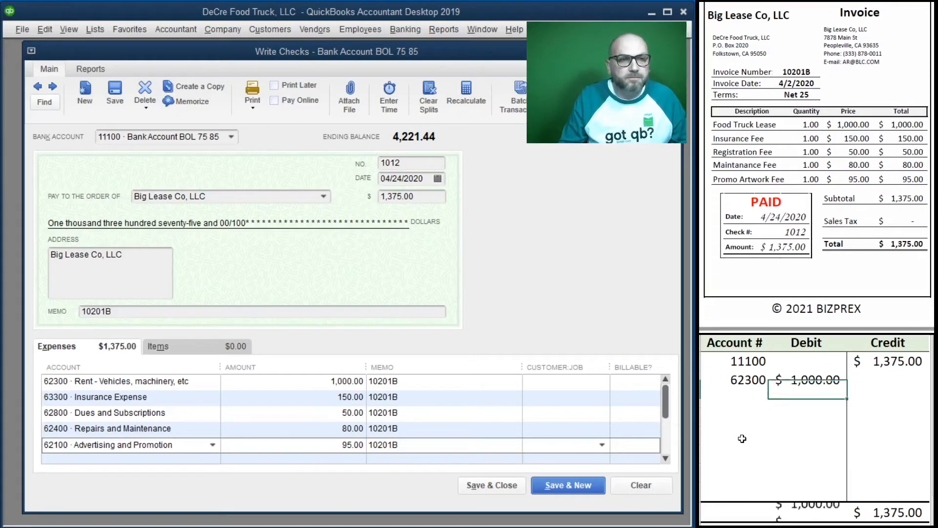
pyautogui.write('63300')
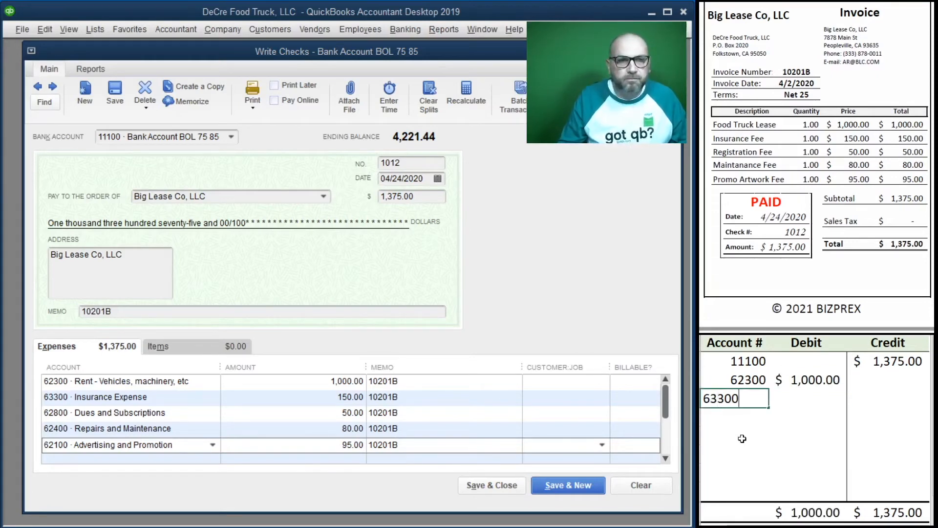
pyautogui.press('Tab')
pyautogui.write('150')
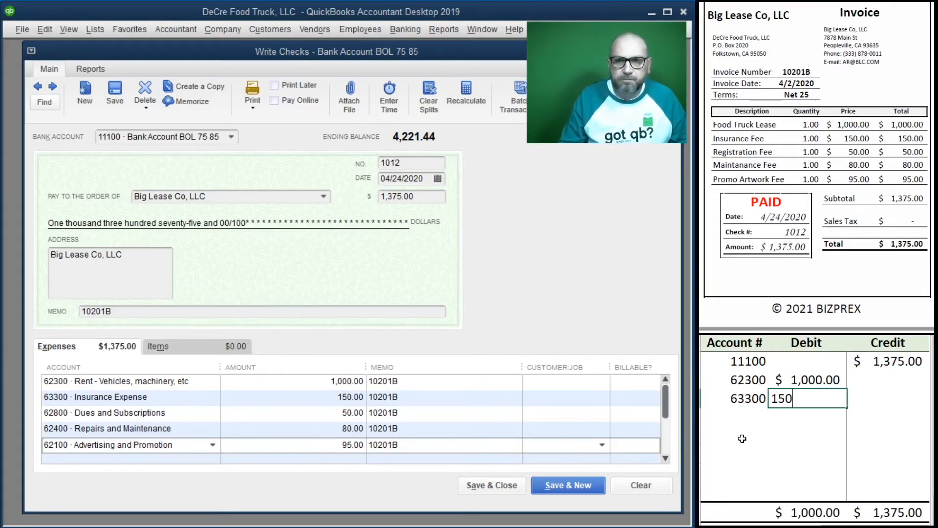
pyautogui.press('Return')
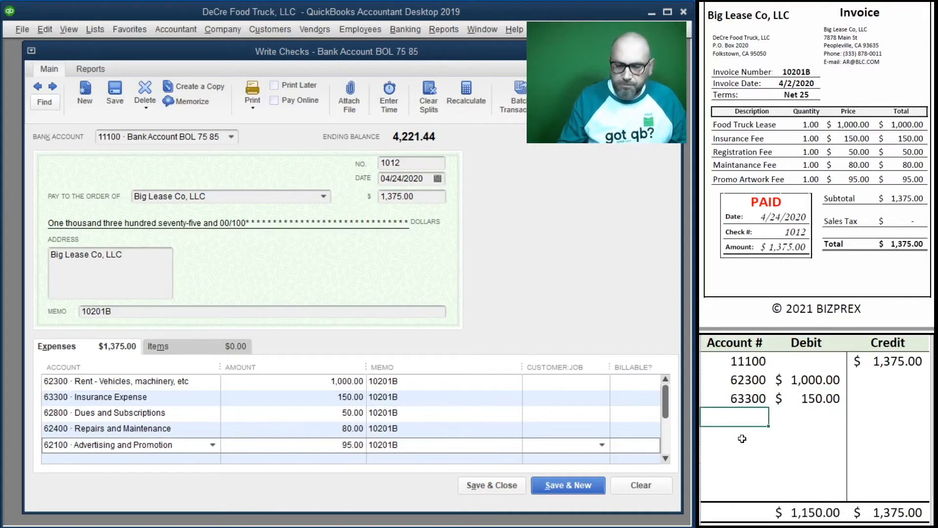
# Step: Add worksheet debits of 50.00 to account 62800 and 80.00 to account 62400
pyautogui.write('62800')
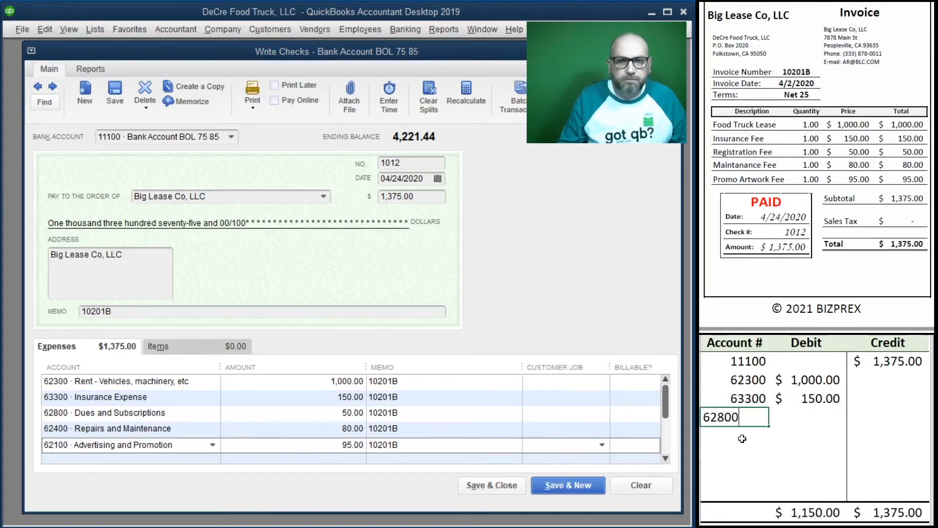
pyautogui.press('Tab')
pyautogui.write('50')
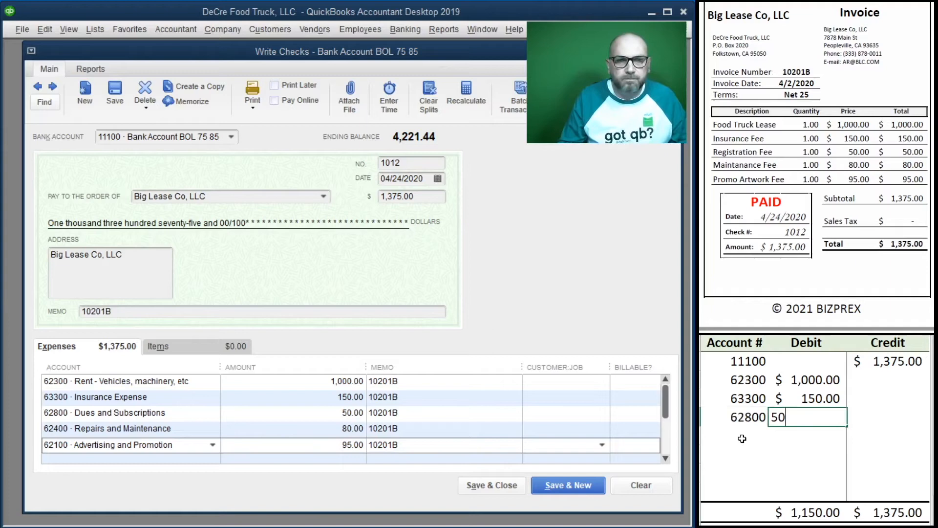
pyautogui.press('Return')
pyautogui.write('62400')
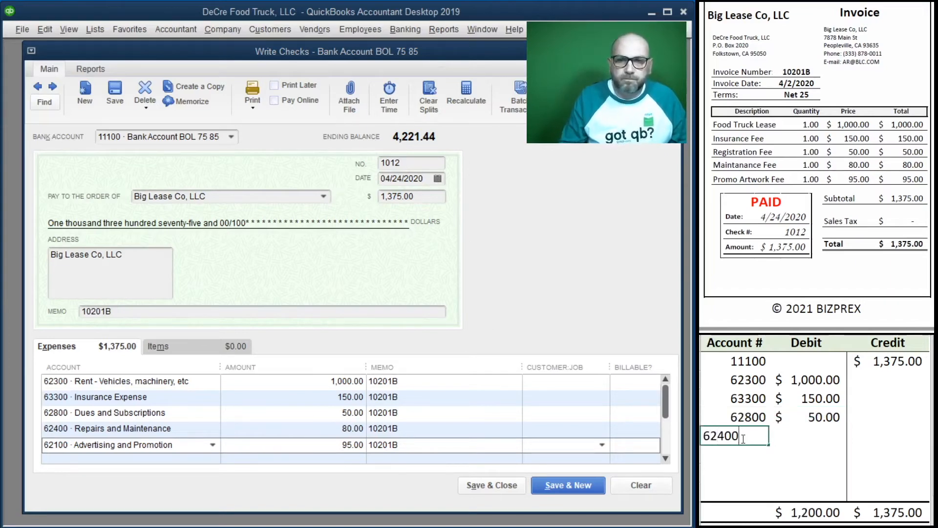
pyautogui.press('Tab')
pyautogui.write('80')
pyautogui.press('Return')
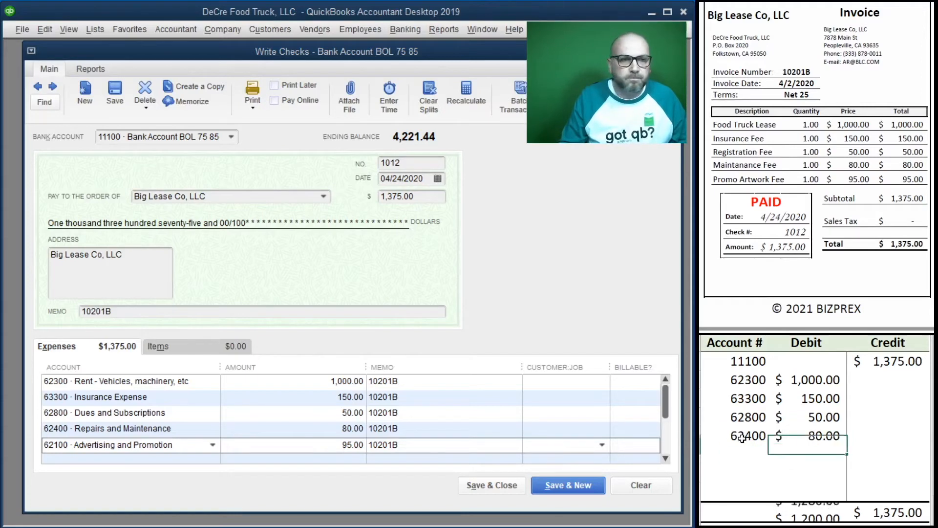
# Step: Add a final worksheet debit of 95.00 to account 62100 for the promo artwork fee
pyautogui.write('62100')
pyautogui.press('Tab')
pyautogui.write('95')
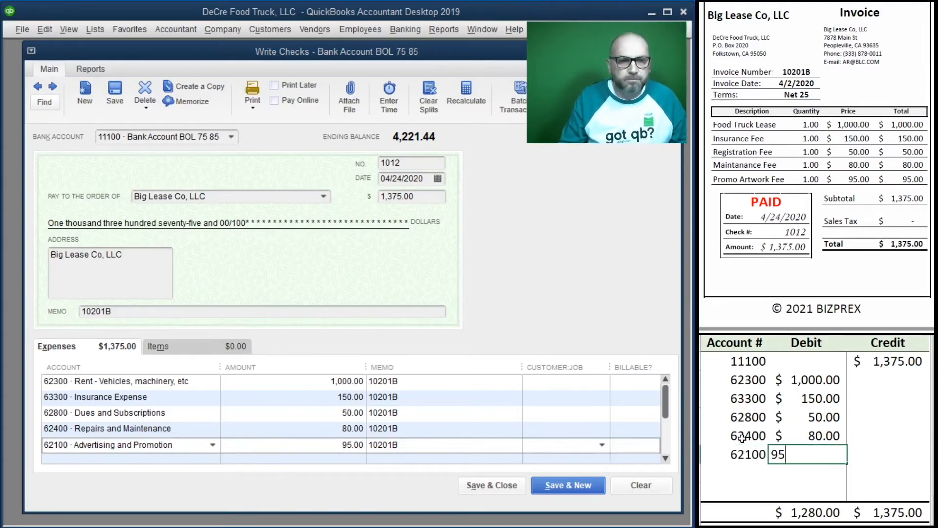
pyautogui.press('Return')
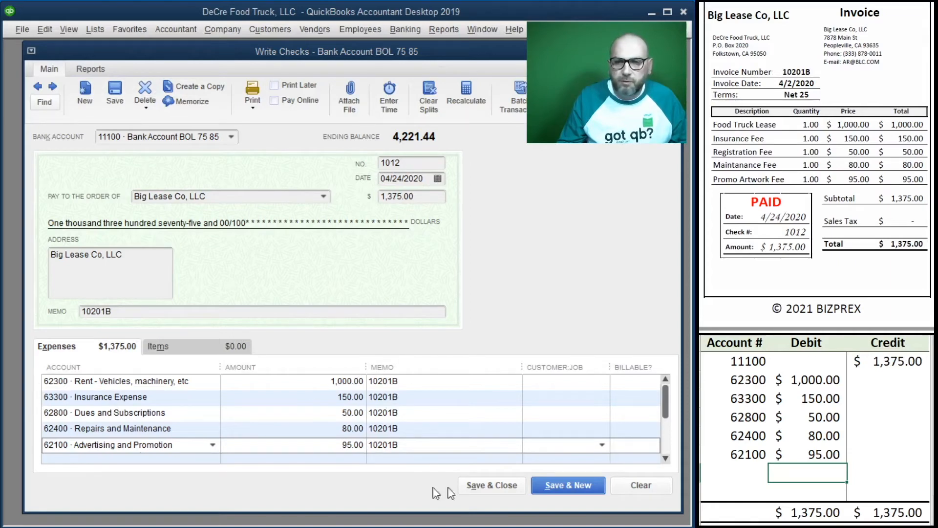
# Step: Save and close the Big Lease Co, LLC check, and clear all account entries from the debit and credit worksheet
pyautogui.click(477, 486)
pyautogui.moveTo(876, 450); pyautogui.dragTo(741, 363)
pyautogui.press('Delete')
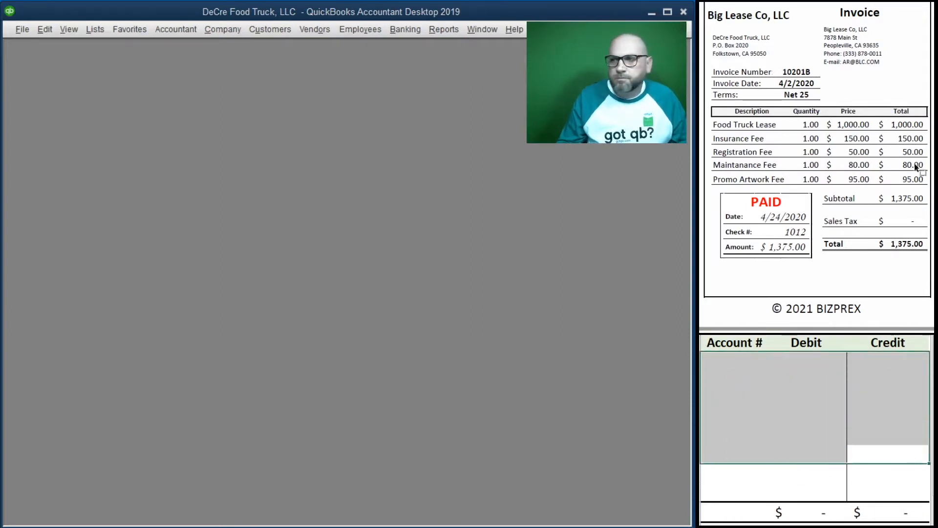
# Step: Bring up the fuel sale receipt and start a credit card charge purchased from Gas Station on Main St
pyautogui.scroll(-10, 813, 169)
pyautogui.scroll(-3, 813, 169)
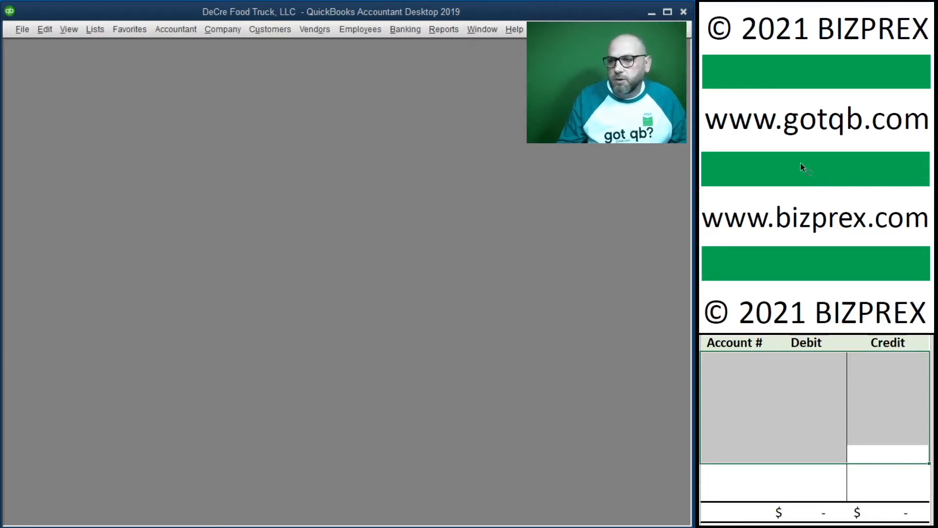
pyautogui.scroll(-10, 801, 164)
pyautogui.scroll(-3, 800, 164)
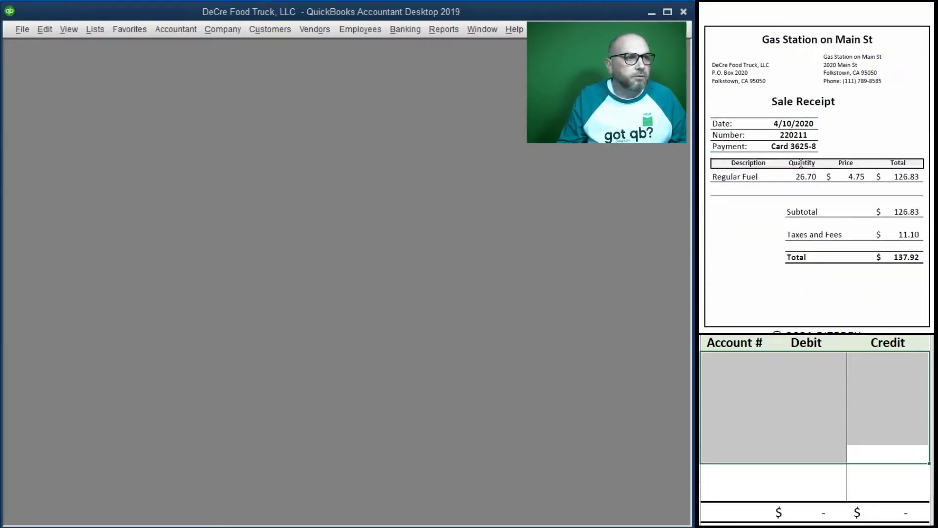
pyautogui.scroll(-1, 801, 163)
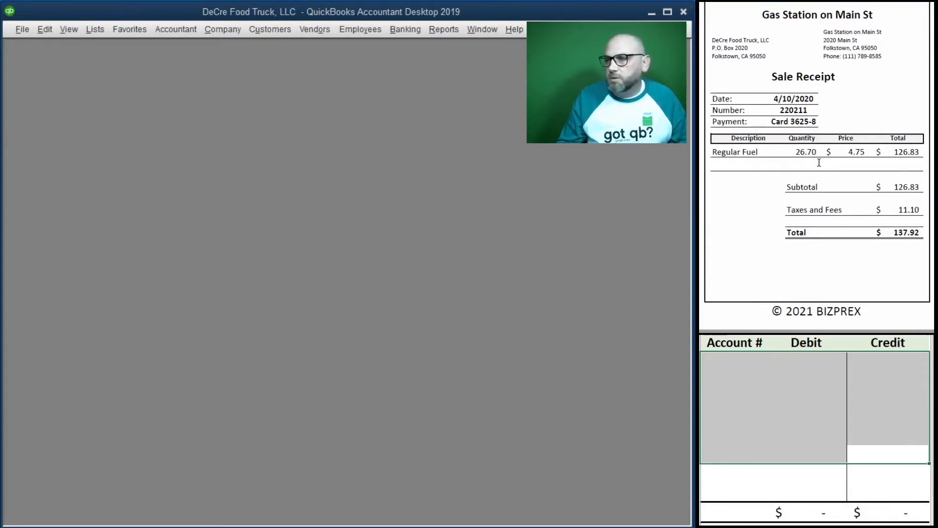
pyautogui.click(397, 27)
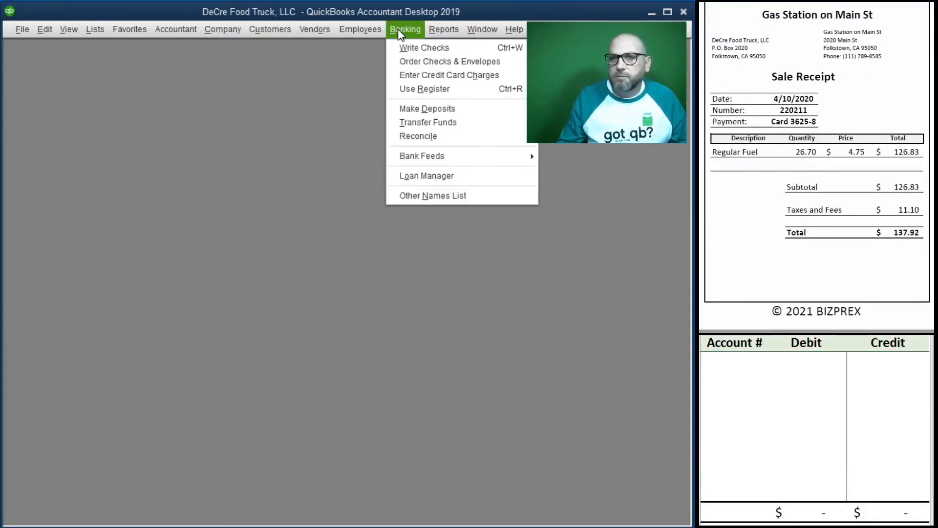
pyautogui.click(437, 75)
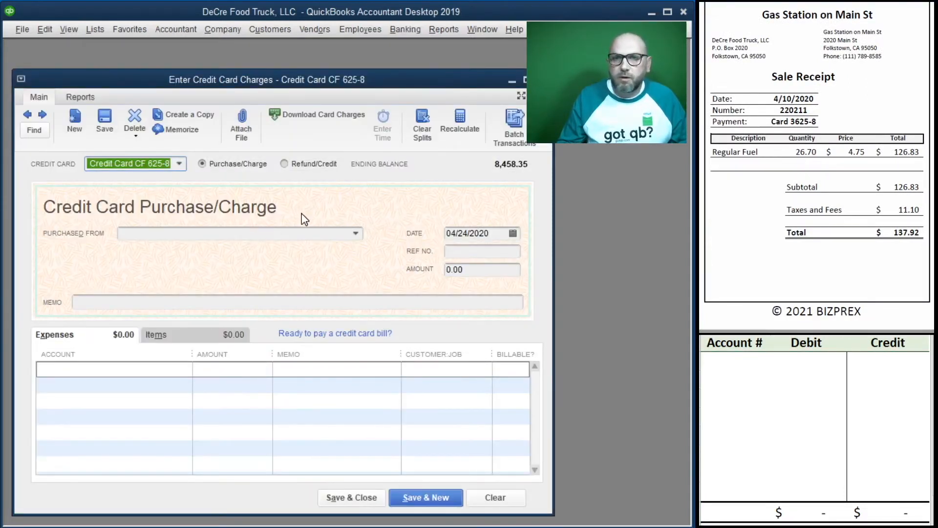
pyautogui.write('Gas Station on Main St')
pyautogui.press('Tab')
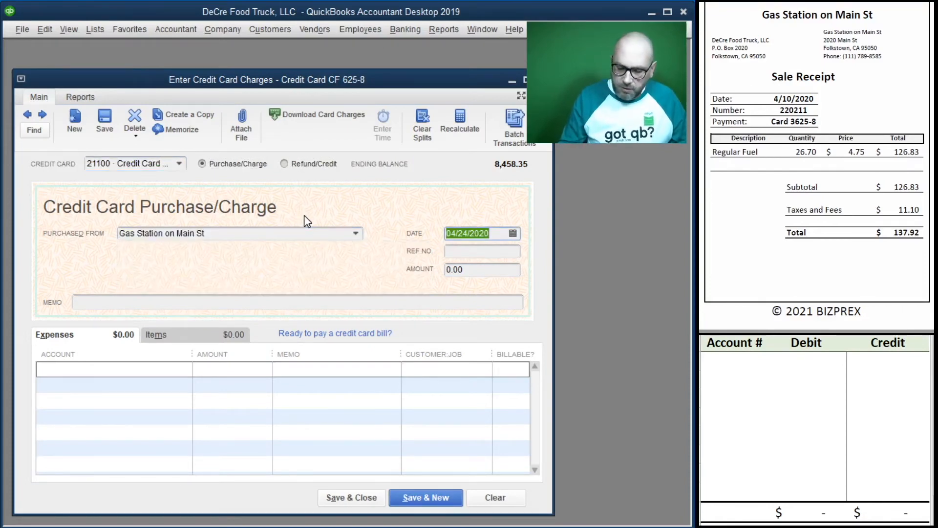
# Step: Set the charge's date to 4/10/2020, its reference number to 220211 and its amount to 137.92
pyautogui.write('4/10/2020')
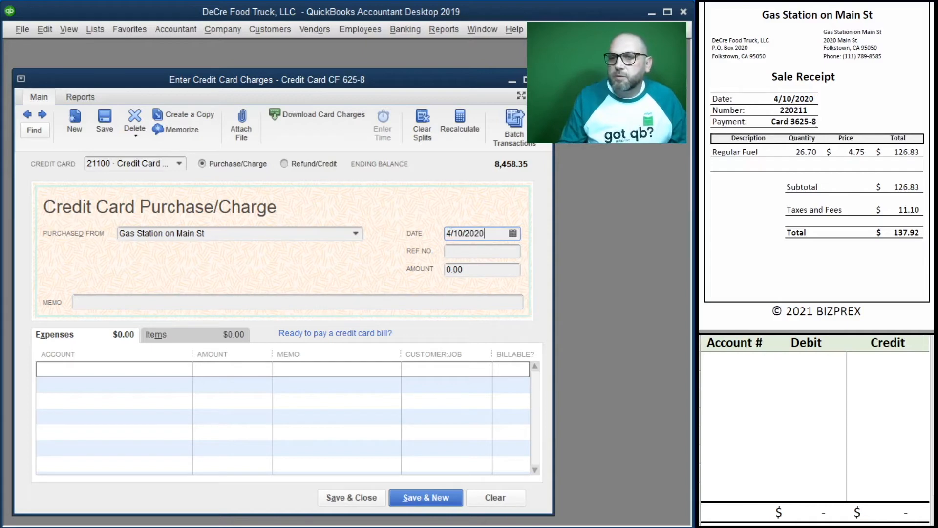
pyautogui.press('Tab')
pyautogui.write('2202')
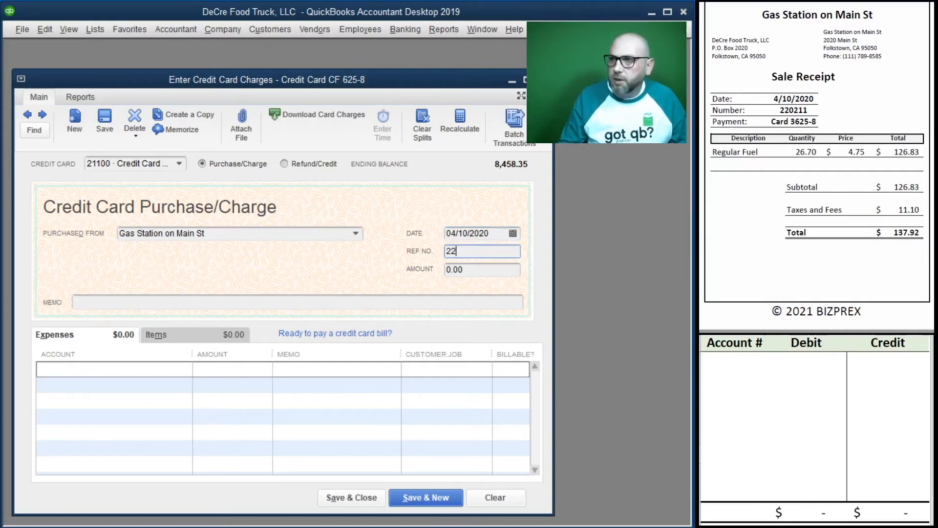
pyautogui.press('Tab')
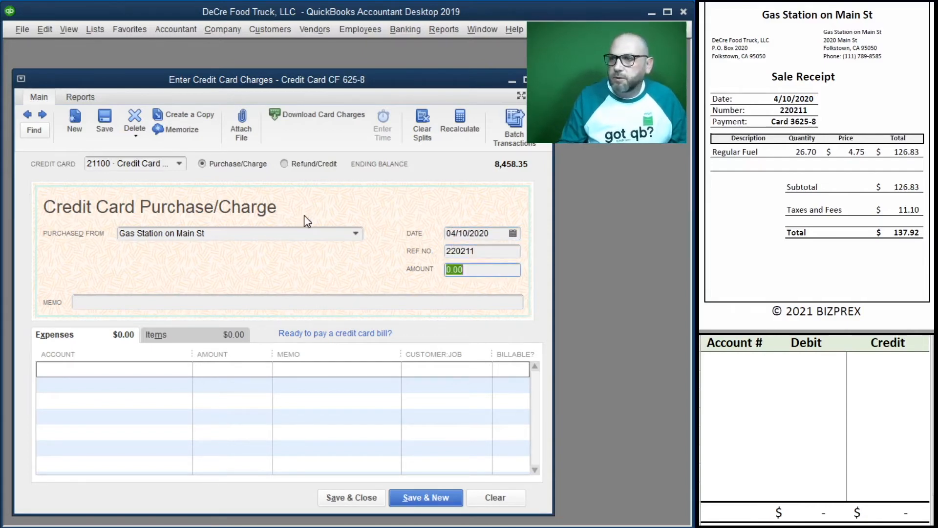
pyautogui.write('137.')
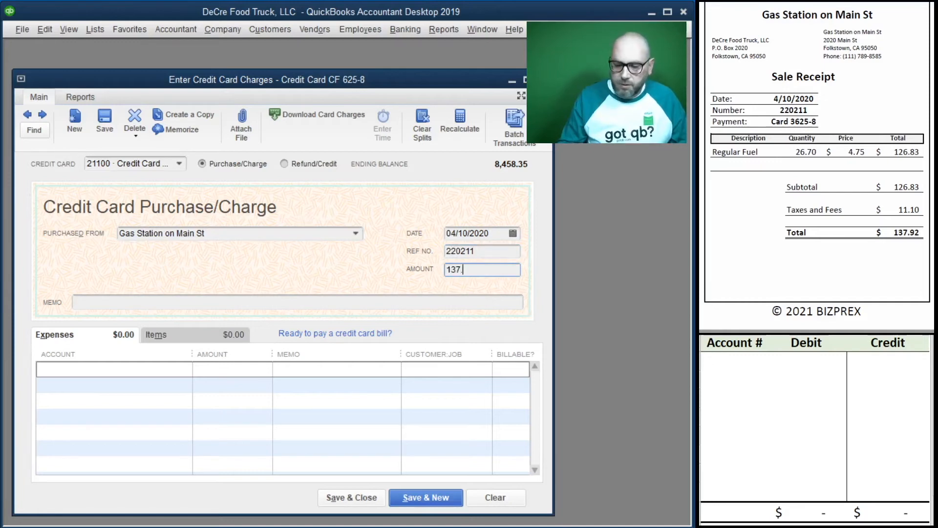
pyautogui.press('Tab')
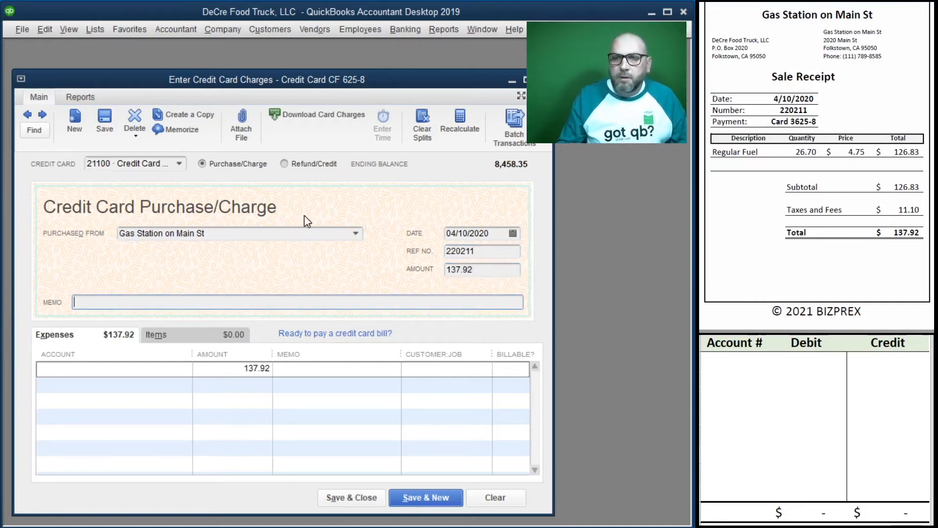
# Step: Copy the reference number 220211 into the memo of the credit card charge
pyautogui.click(490, 251)
pyautogui.hotkey('ctrl', 'c')
pyautogui.click(114, 303)
pyautogui.hotkey('ctrl', 'v')
# Step: Assign the 137.92 expense line to account 63200 Truck Expense - Fuel with the memo 220211
pyautogui.click(94, 368)
pyautogui.write('fu')
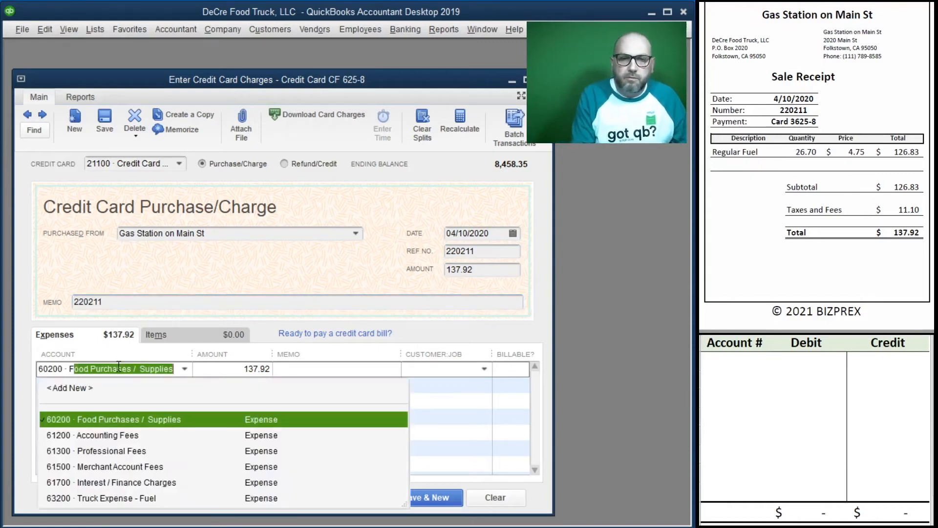
pyautogui.press('Tab')
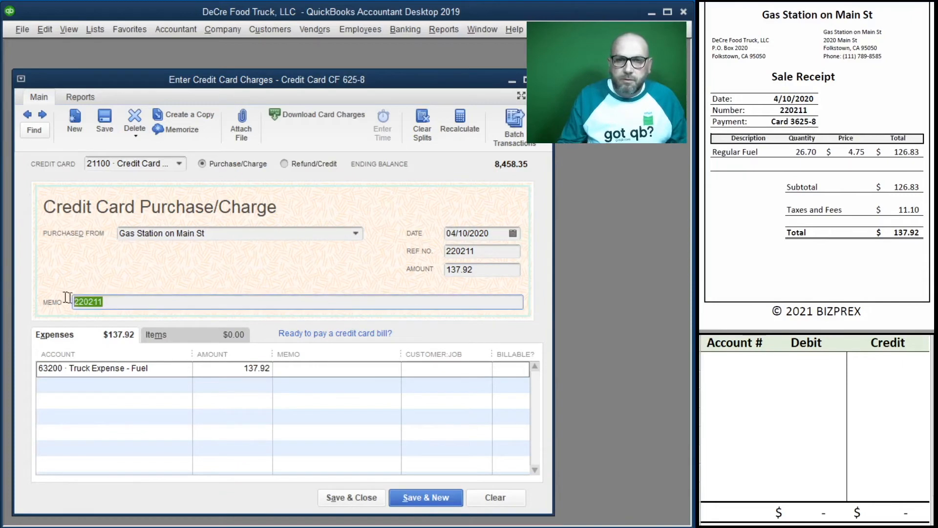
pyautogui.click(328, 369)
pyautogui.write('220211')
pyautogui.press('Tab')
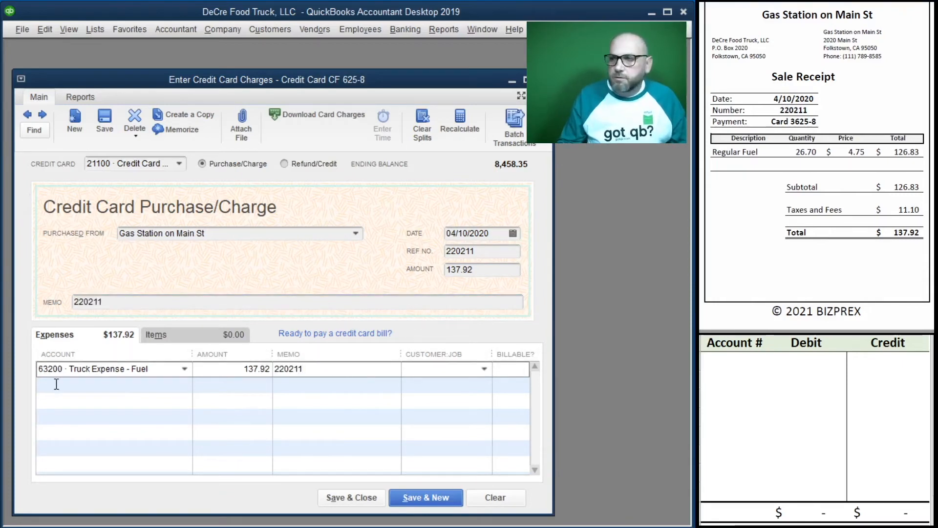
# Step: In the worksheet, enter credit card account 21100 with a credit of 137.92
pyautogui.click(752, 384)
pyautogui.click(725, 361)
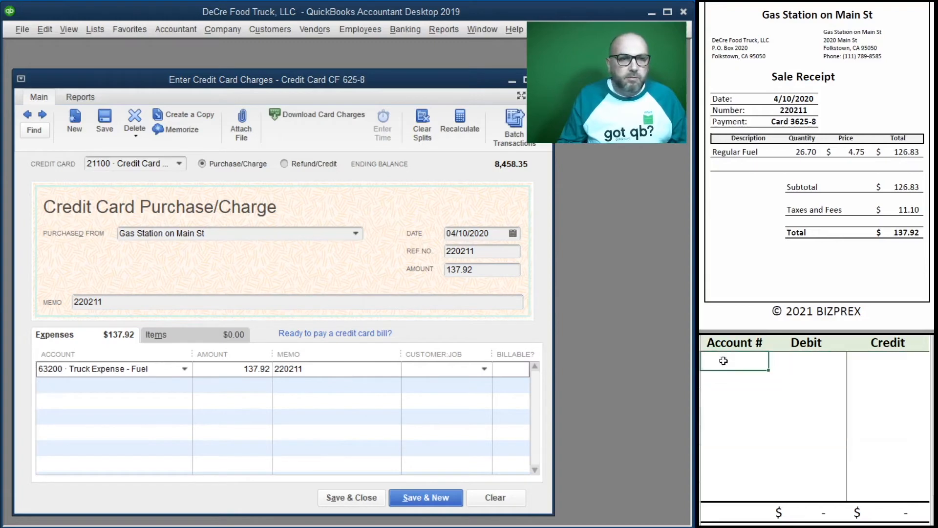
pyautogui.write('21100')
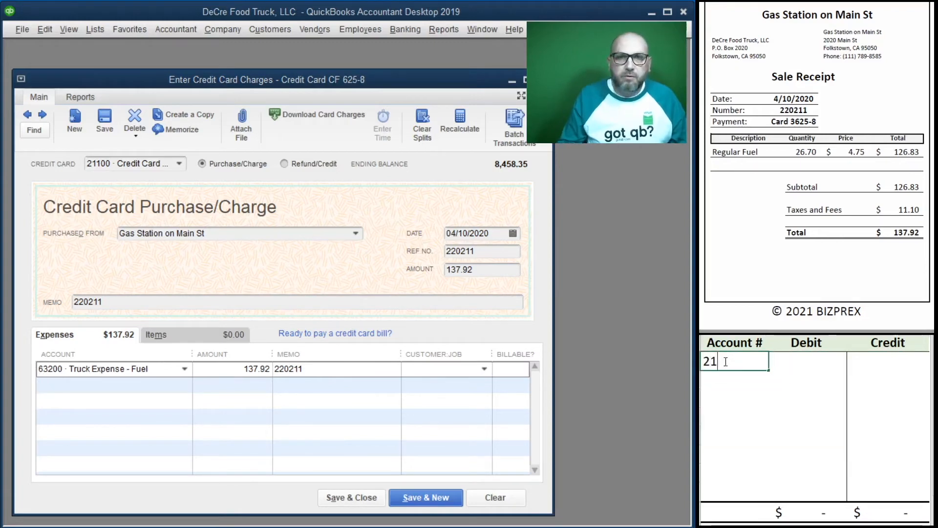
pyautogui.press('Tab')
pyautogui.press('Tab')
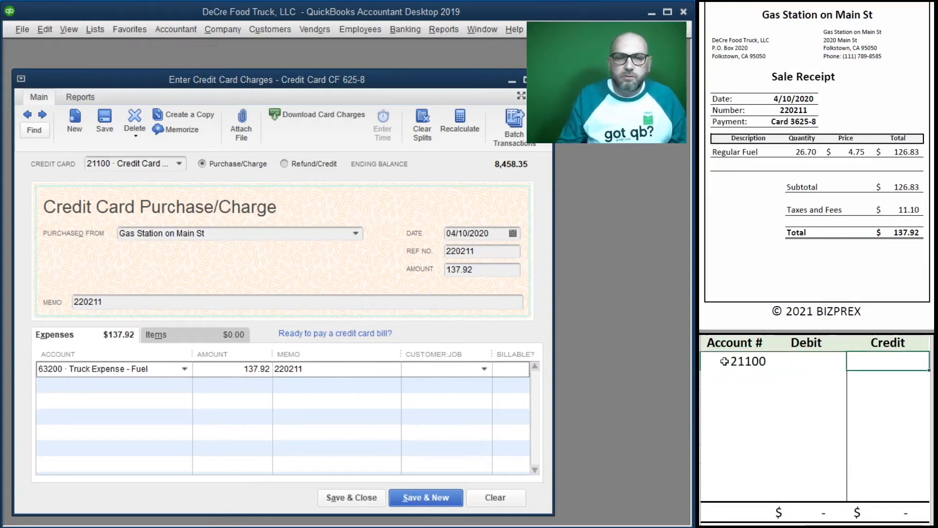
pyautogui.write('137.92')
pyautogui.press('Return')
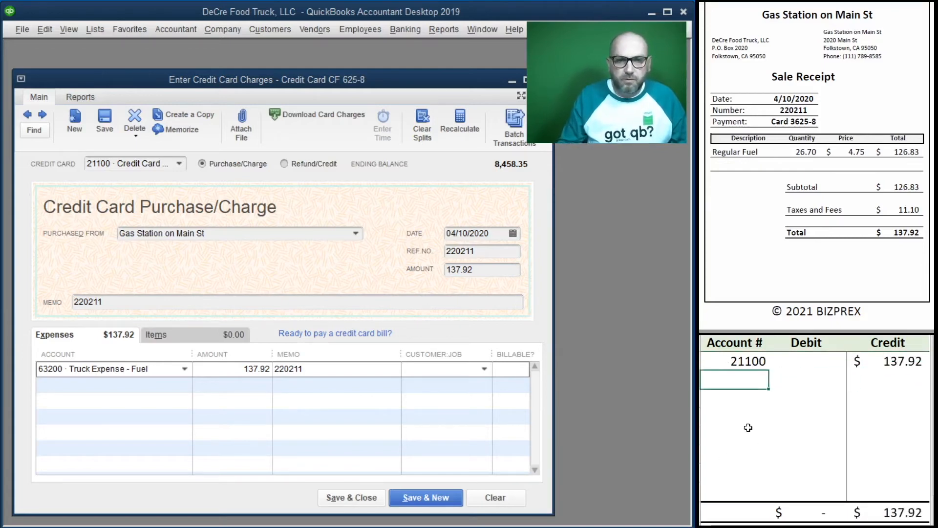
# Step: Add a worksheet debit of 137.92 to account 63200 for the fuel expense
pyautogui.write('63200')
pyautogui.press('Tab')
pyautogui.write('137.92')
pyautogui.press('Return')
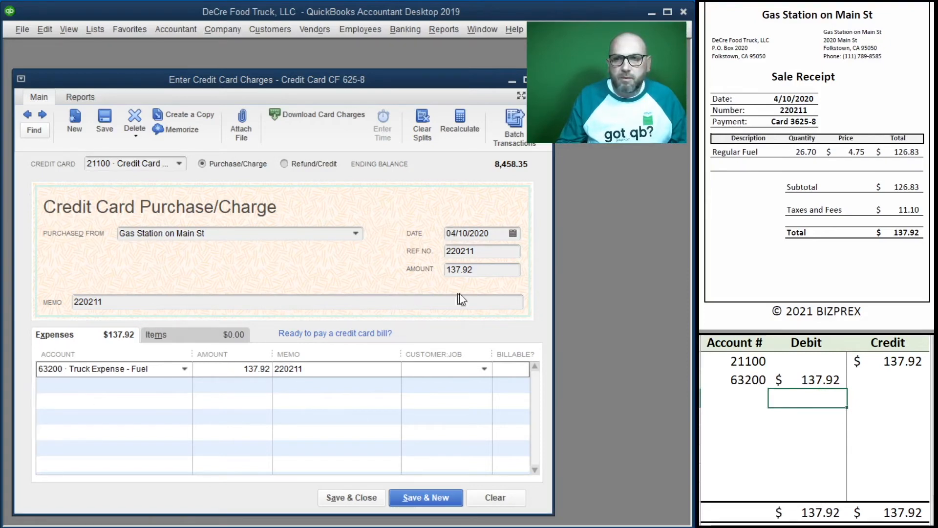
# Step: Save the 137.92 fuel charge, start a new one, and clear the worksheet's debit and credit entries
pyautogui.click(433, 503)
pyautogui.moveTo(875, 380); pyautogui.dragTo(747, 370)
pyautogui.press('Delete')
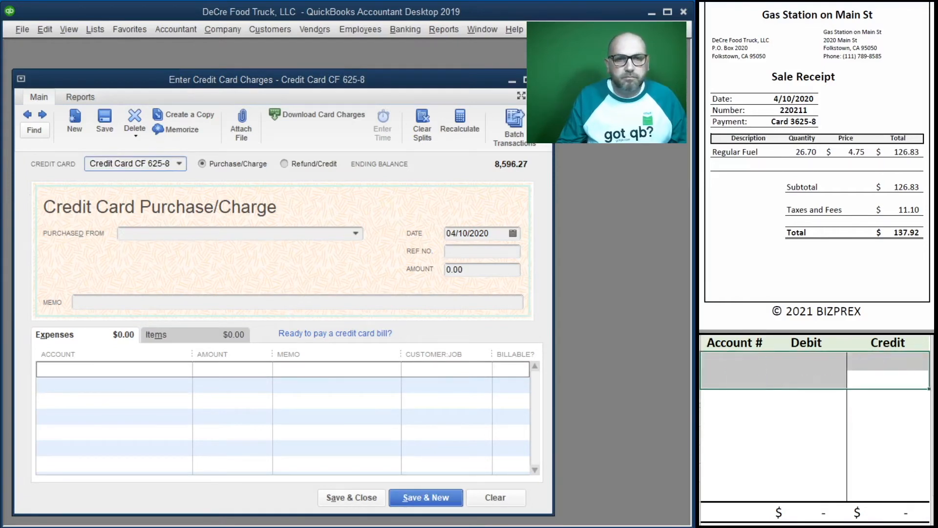
pyautogui.scroll(-5, 821, 176)
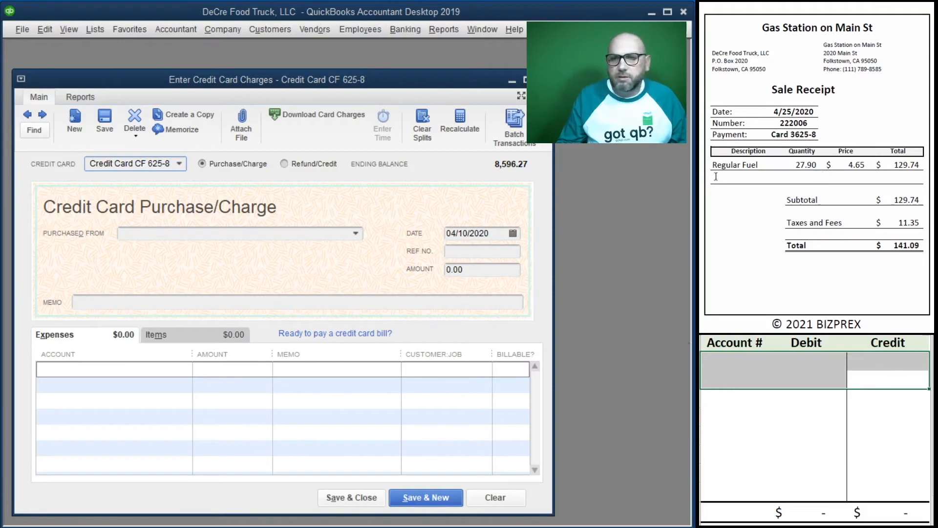
pyautogui.press('Tab')
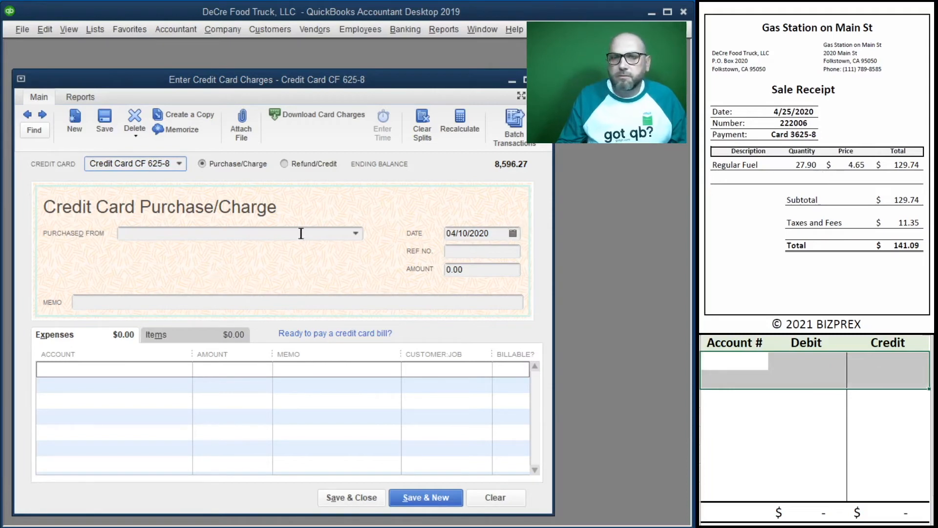
# Step: Enter a credit card charge from Gas Station on Main St dated 4/25/2020 with reference number 222006 and amount 141.09
pyautogui.click(234, 233)
pyautogui.write('Gas Station on Main St')
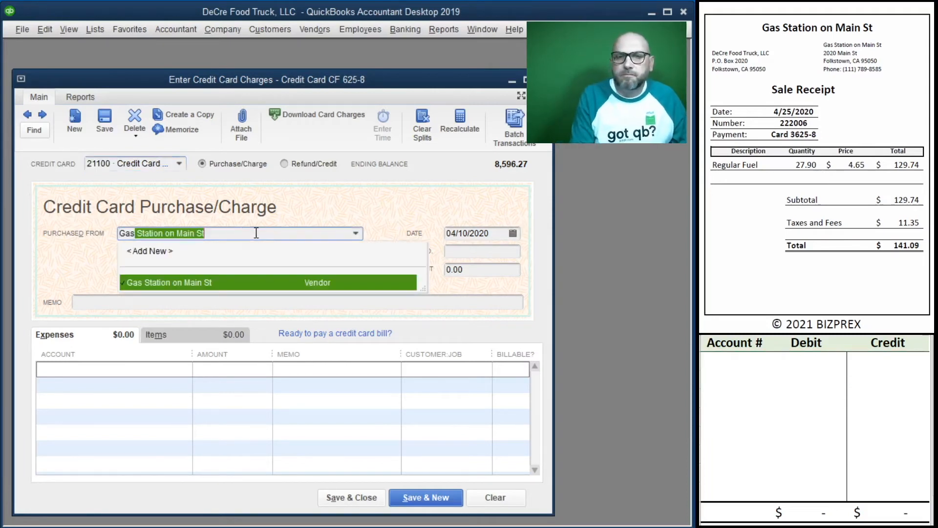
pyautogui.press('Tab')
pyautogui.write('4/25/')
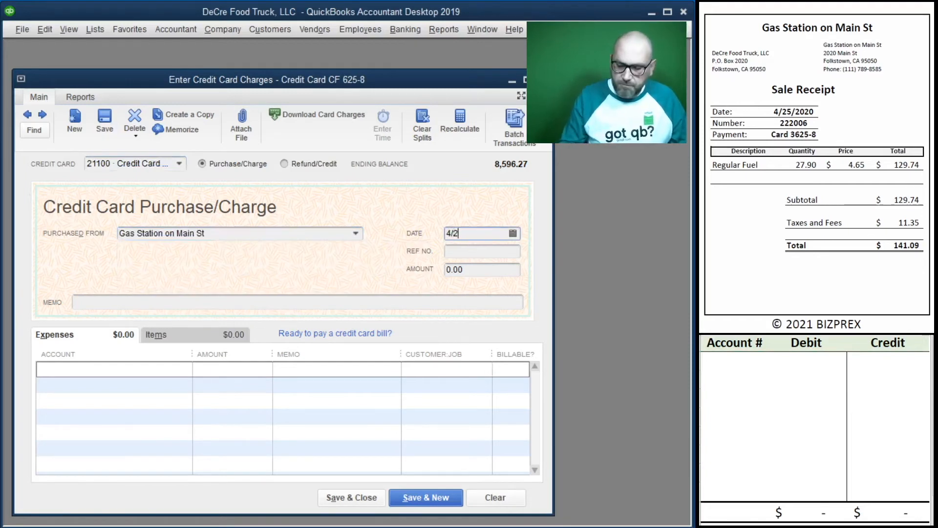
pyautogui.press('Tab')
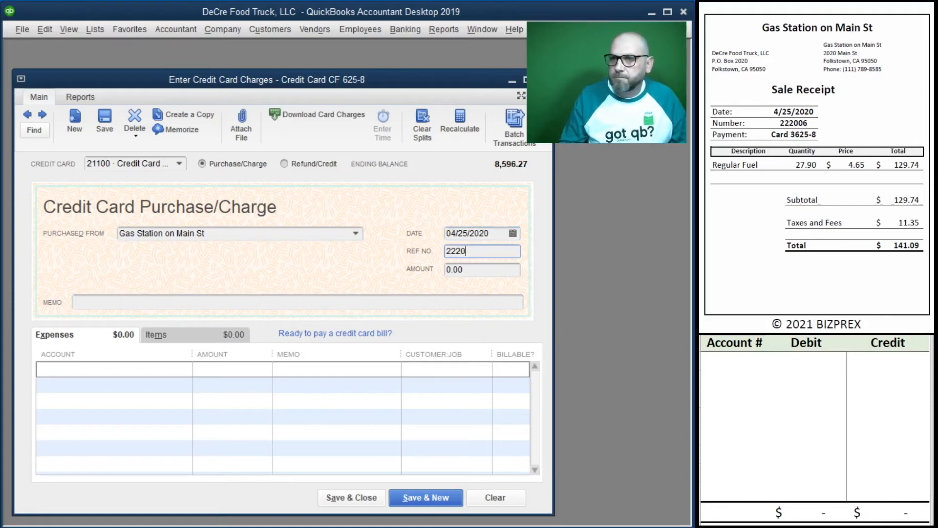
pyautogui.write('222006')
pyautogui.press('Tab')
pyautogui.write('141.09')
pyautogui.press('Tab')
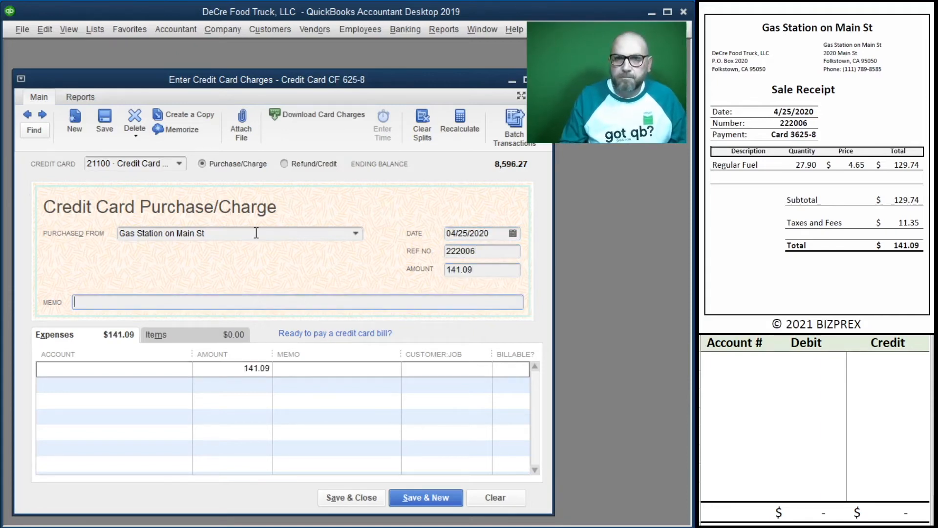
# Step: Copy the reference number 222006 into the memo of the Gas Station on Main St charge
pyautogui.doubleClick(490, 250)
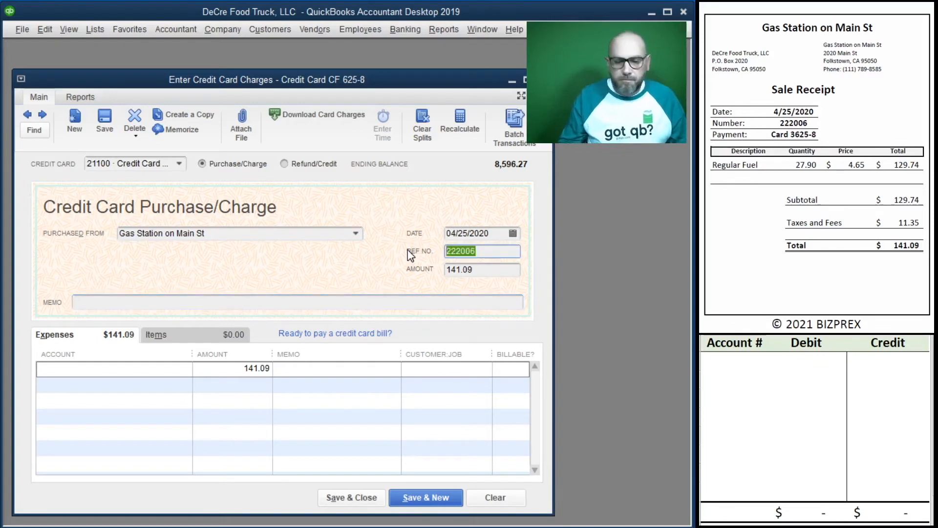
pyautogui.click(158, 301)
pyautogui.hotkey('ctrl', 'v')
# Step: Assign the 141.09 expense line to account 63200 Truck Expense - Fuel with the memo 222006
pyautogui.click(126, 372)
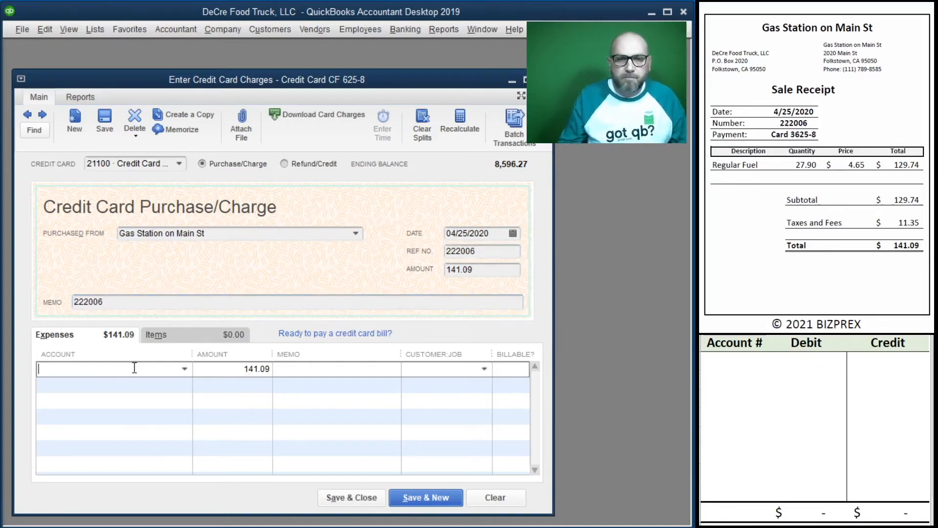
pyautogui.write('fu')
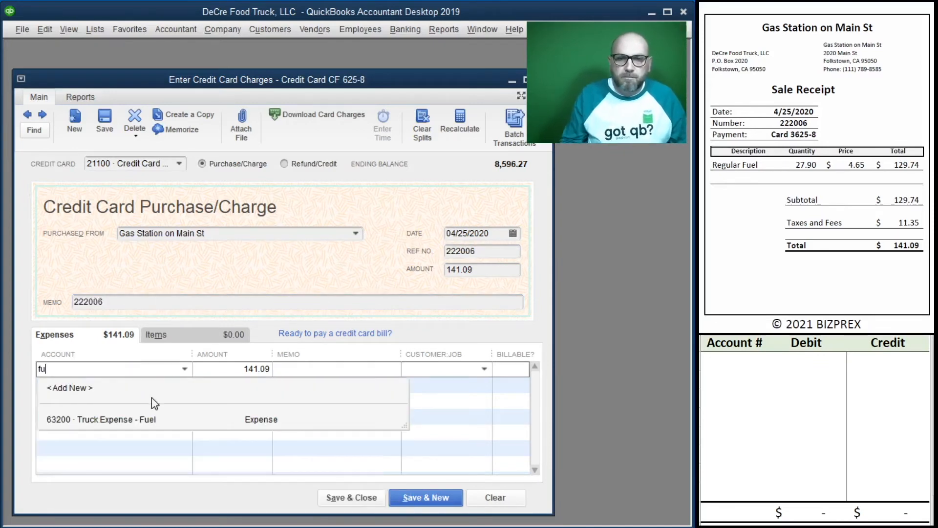
pyautogui.click(147, 418)
pyautogui.press('Tab')
pyautogui.press('Tab')
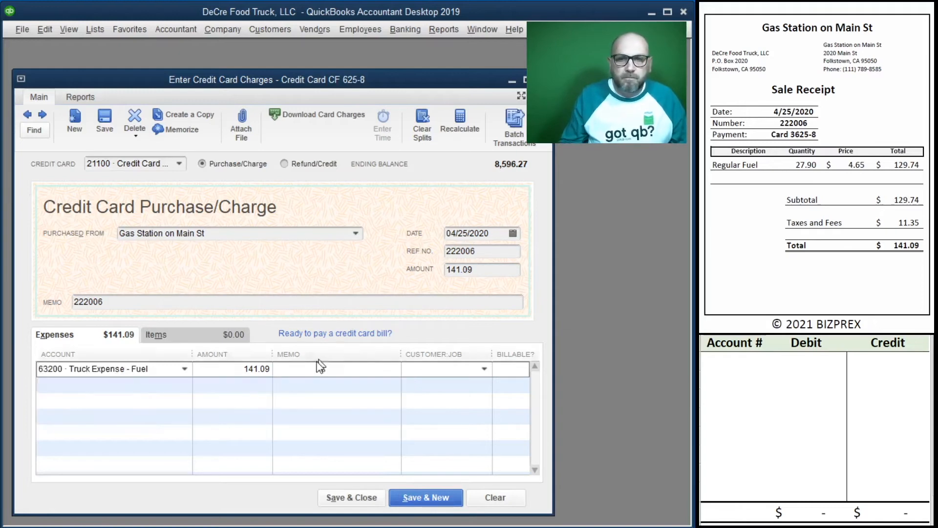
pyautogui.click(494, 250)
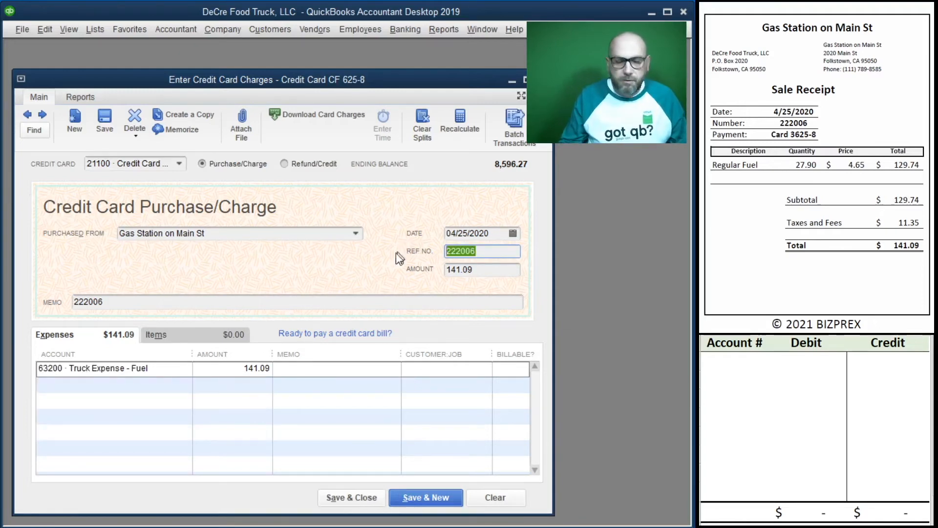
pyautogui.click(333, 368)
pyautogui.hotkey('ctrl', 'v')
# Step: In the worksheet, enter credit card account 21100 with a credit of 141.09
pyautogui.click(728, 361)
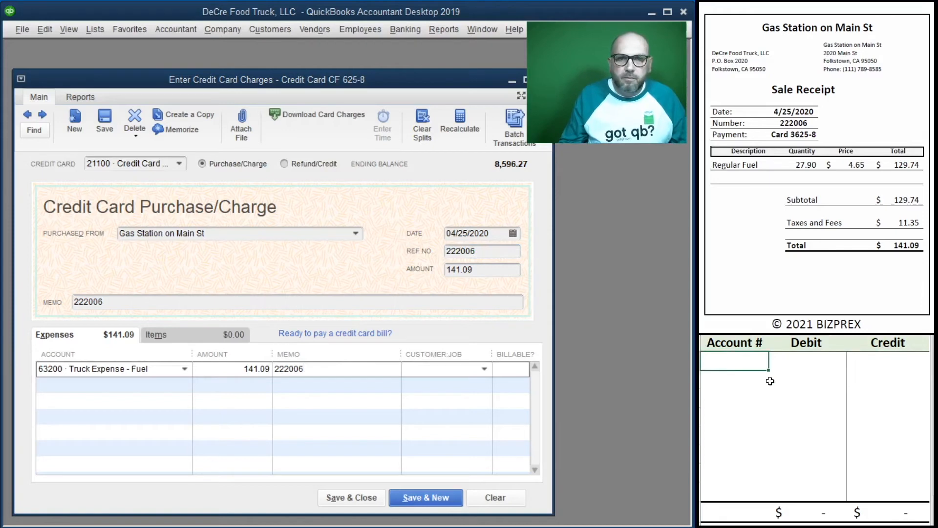
pyautogui.write('21100')
pyautogui.press('Tab')
pyautogui.press('Tab')
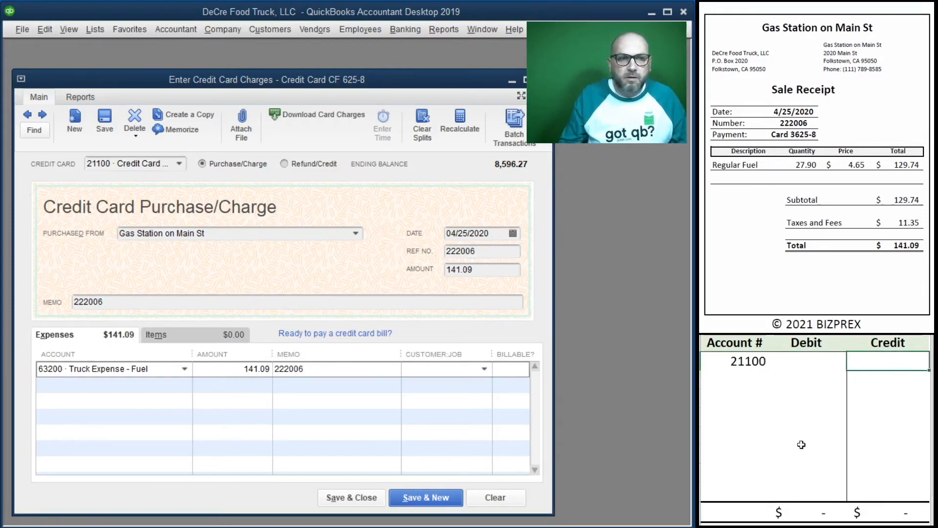
pyautogui.write('141.09')
pyautogui.press('Return')
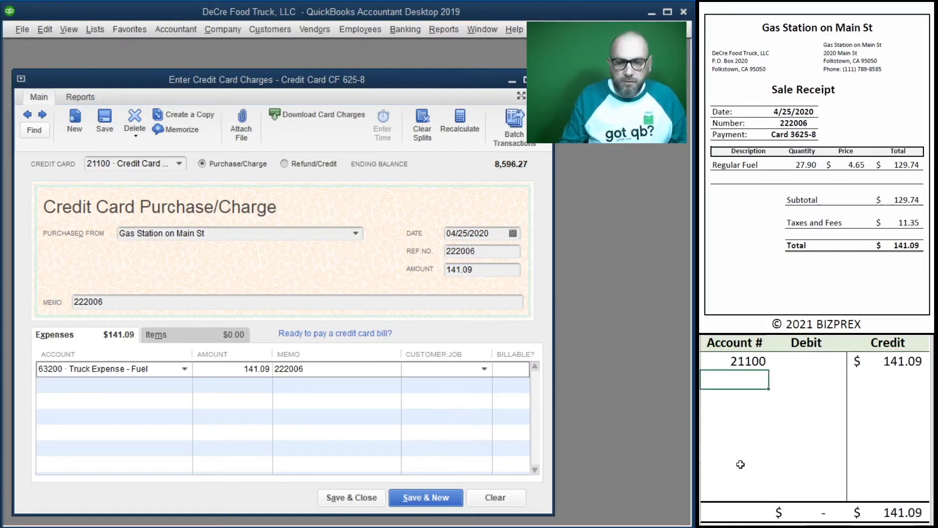
# Step: Add a worksheet debit of 141.09 to account 63200 for the fuel expense
pyautogui.write('63200')
pyautogui.press('Tab')
pyautogui.write('141.08')
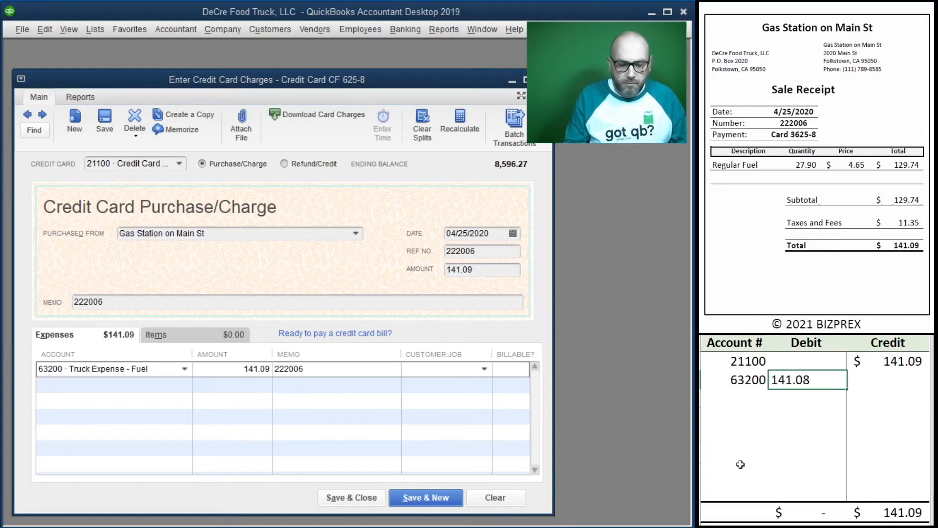
pyautogui.press('Return')
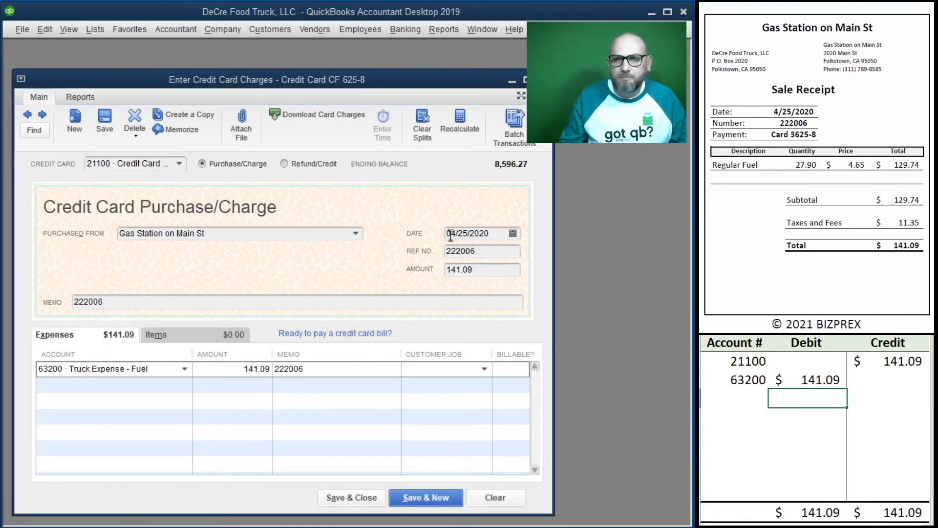
# Step: Save the 141.09 fuel charge, clear the worksheet entries, and bring up the Mobile Service Provider statement
pyautogui.scroll(-1, 800, 216)
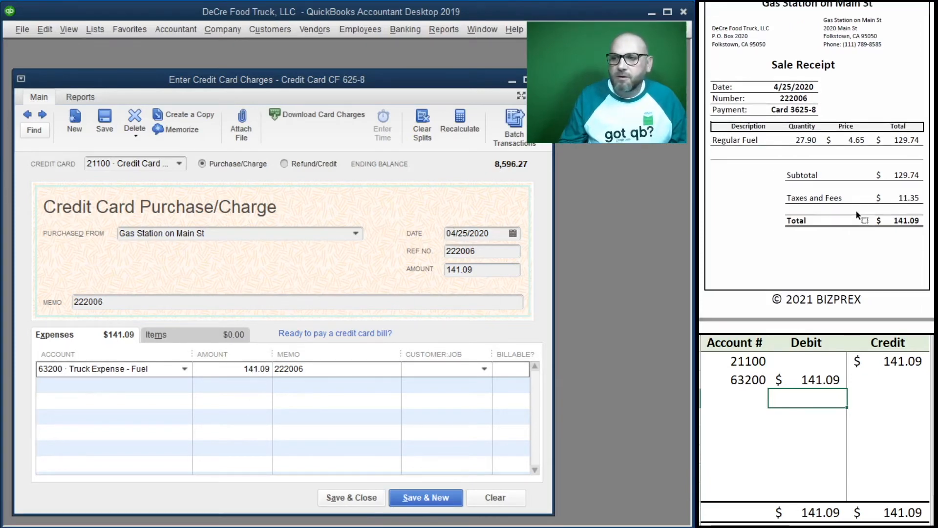
pyautogui.click(418, 498)
pyautogui.moveTo(859, 380); pyautogui.dragTo(723, 358)
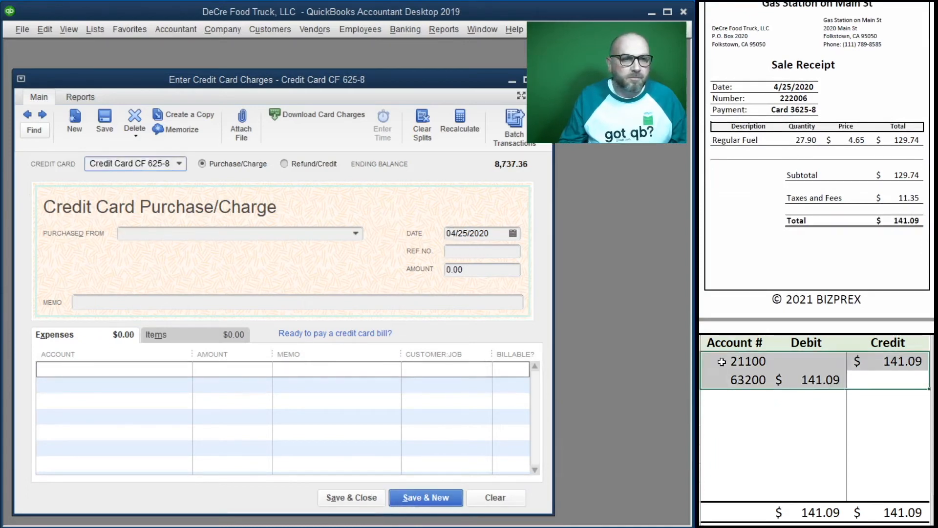
pyautogui.press('Delete')
pyautogui.scroll(-8, 848, 179)
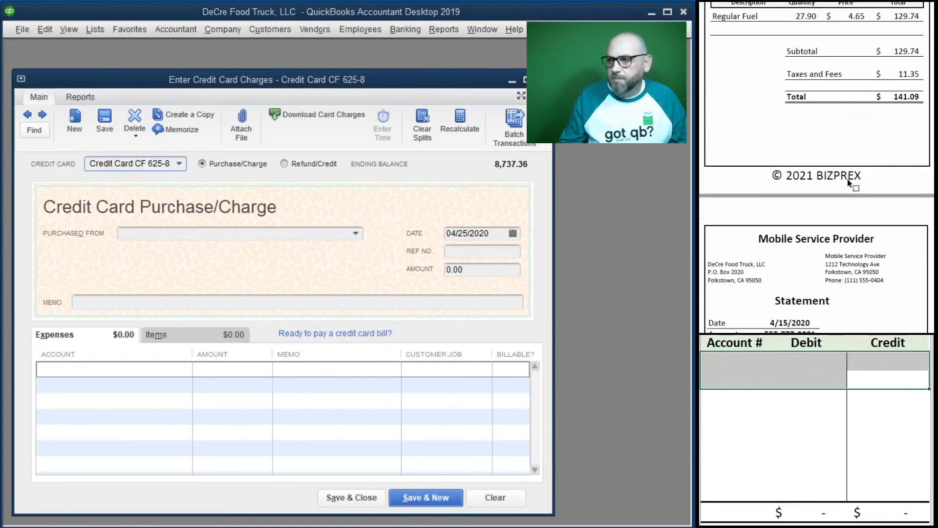
pyautogui.scroll(-5, 839, 183)
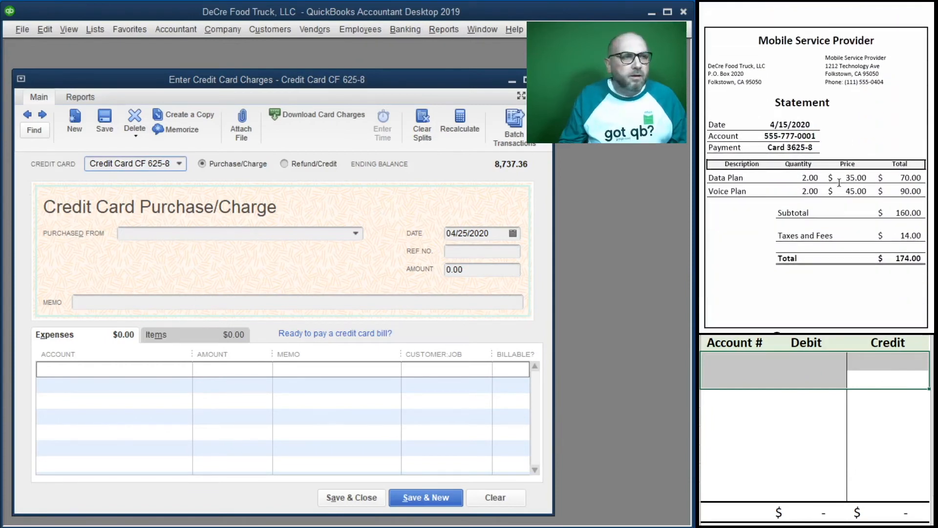
pyautogui.scroll(1, 839, 182)
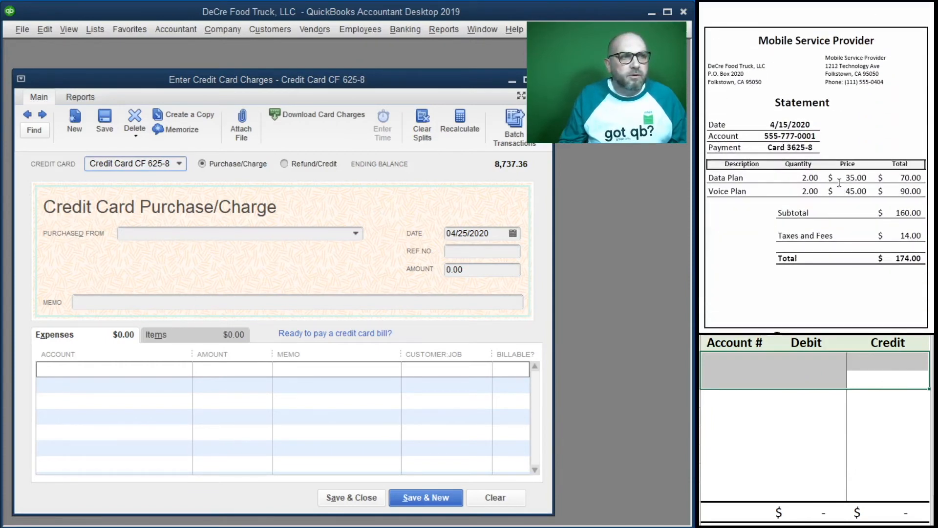
pyautogui.scroll(-1, 839, 182)
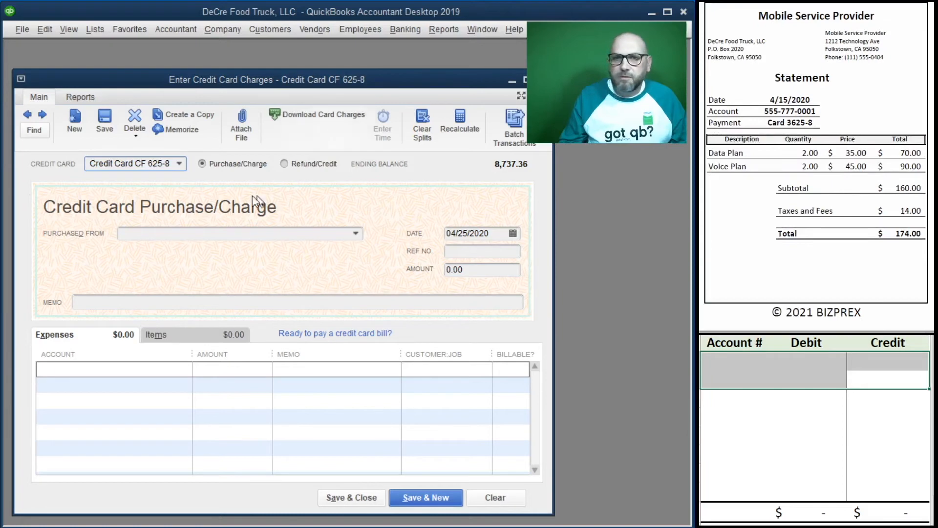
# Step: Enter a credit card charge from Mobile Service Provider dated 4/15/2020 for 174.00, using the statement's account number as the reference
pyautogui.click(196, 233)
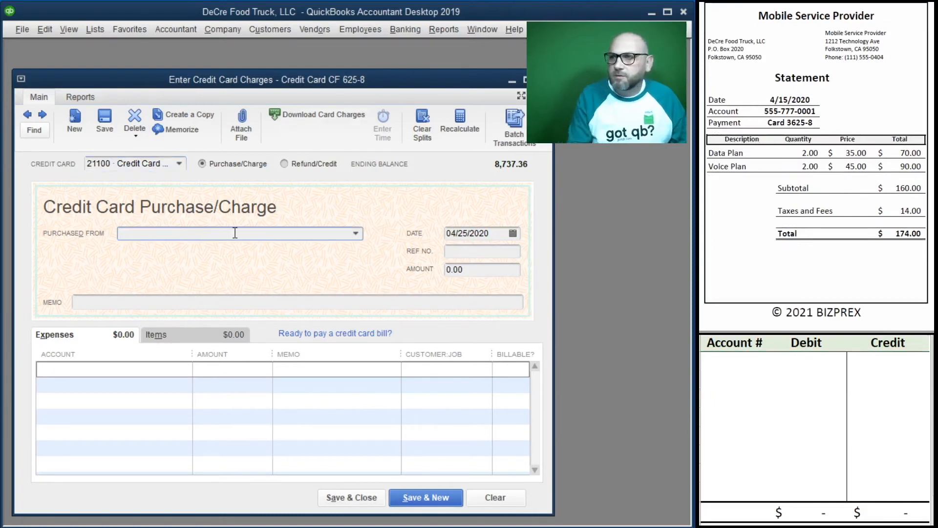
pyautogui.write('Mobile Service Provider')
pyautogui.press('Tab')
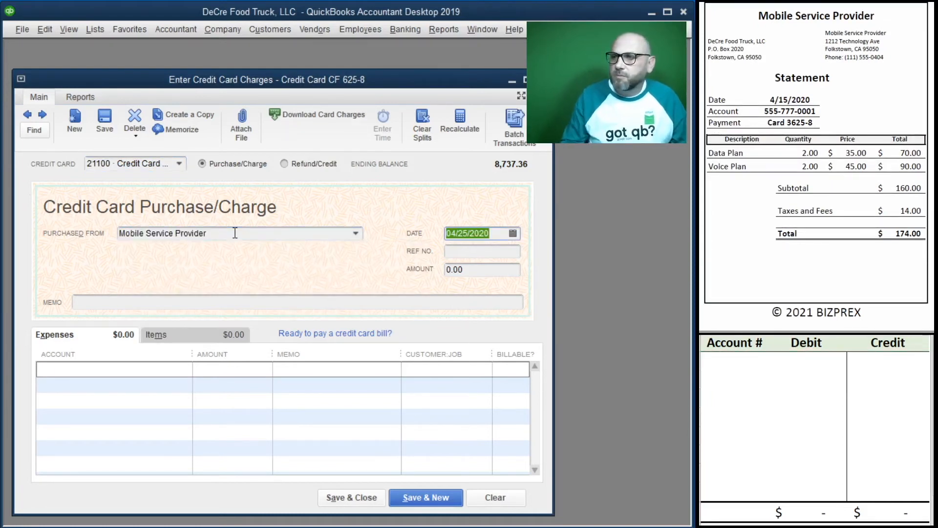
pyautogui.write('4/15/2020')
pyautogui.press('Tab')
pyautogui.write('555-777-000')
pyautogui.press('Tab')
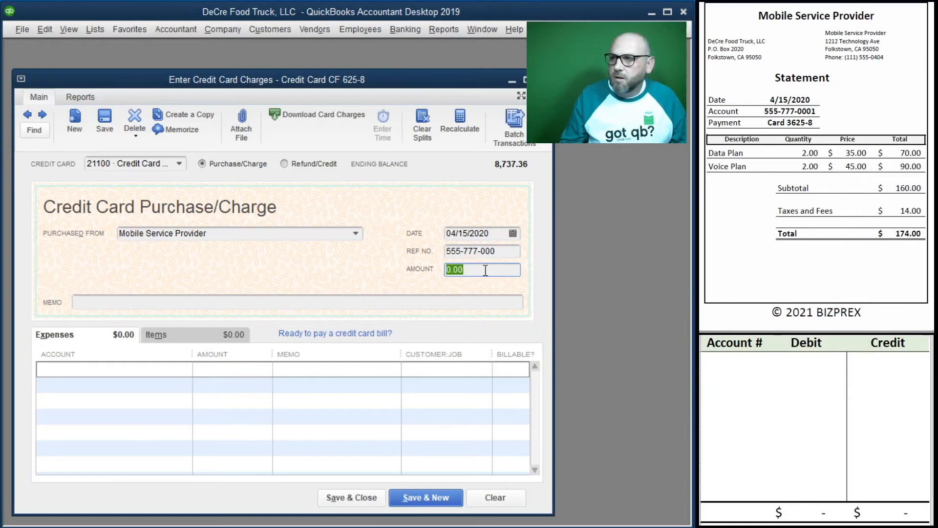
pyautogui.write('174')
pyautogui.press('Tab')
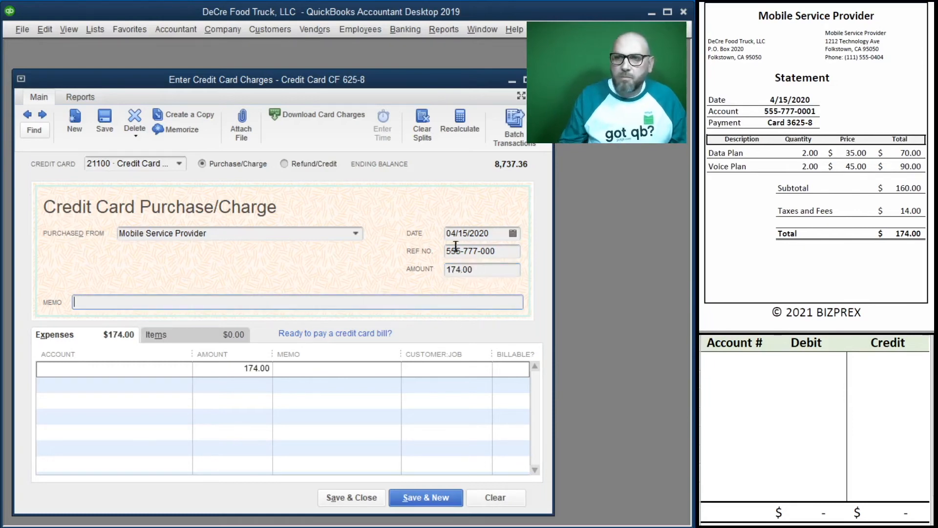
# Step: Complete the account number in the reference field without its second hyphen, and copy it into the expense line's memo
pyautogui.click(480, 250)
pyautogui.press('BackSpace')
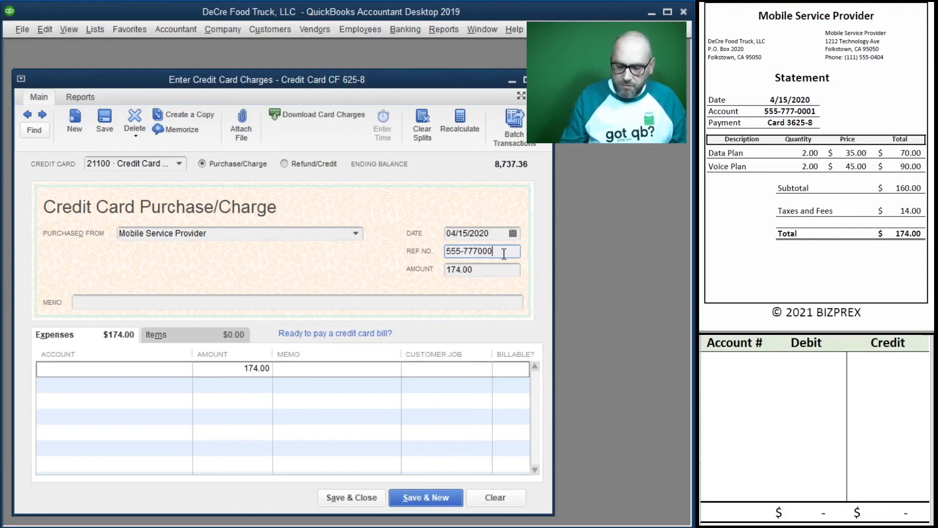
pyautogui.moveTo(514, 252); pyautogui.dragTo(394, 251)
pyautogui.hotkey('ctrl', 'c')
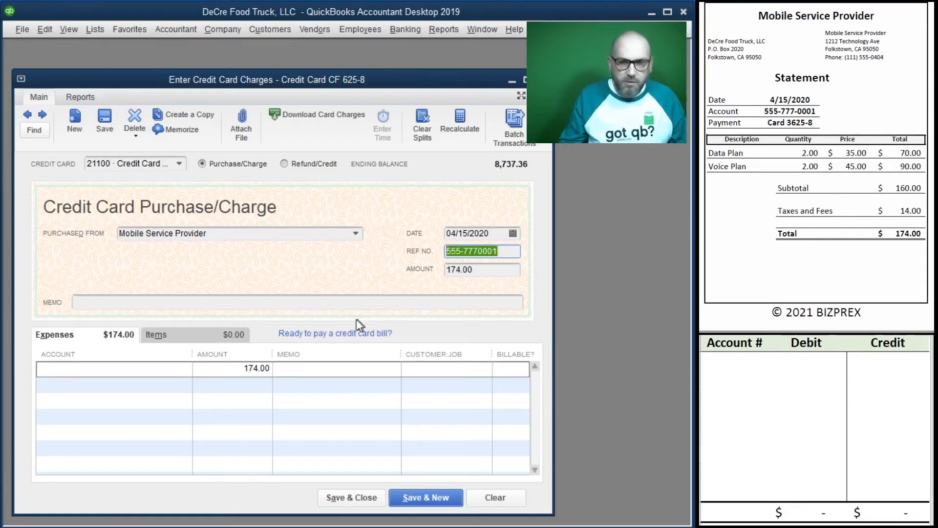
pyautogui.click(318, 368)
pyautogui.hotkey('ctrl', 'v')
pyautogui.hotkey('ctrl', 'v')
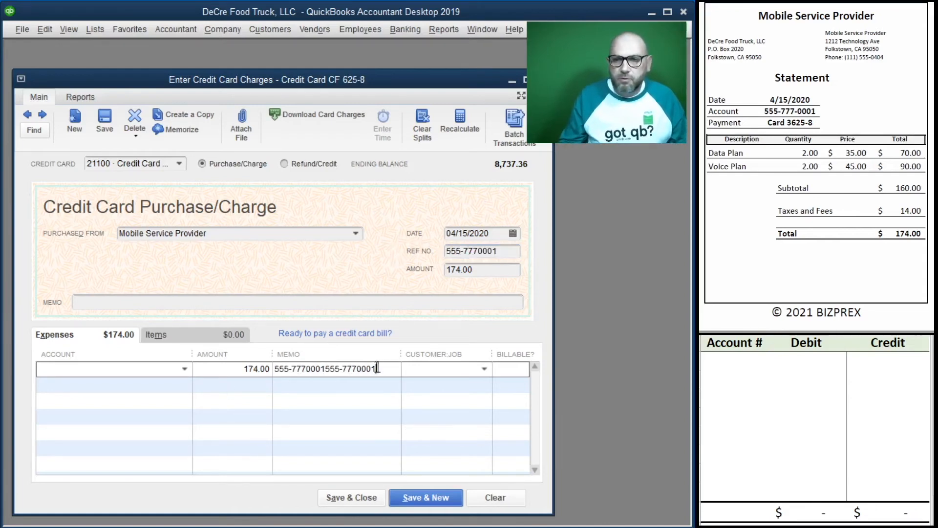
pyautogui.hotkey('ctrl', 'z')
# Step: Assign the 174.00 expense line to account 62600 Telephone Expense
pyautogui.click(121, 369)
pyautogui.write('te')
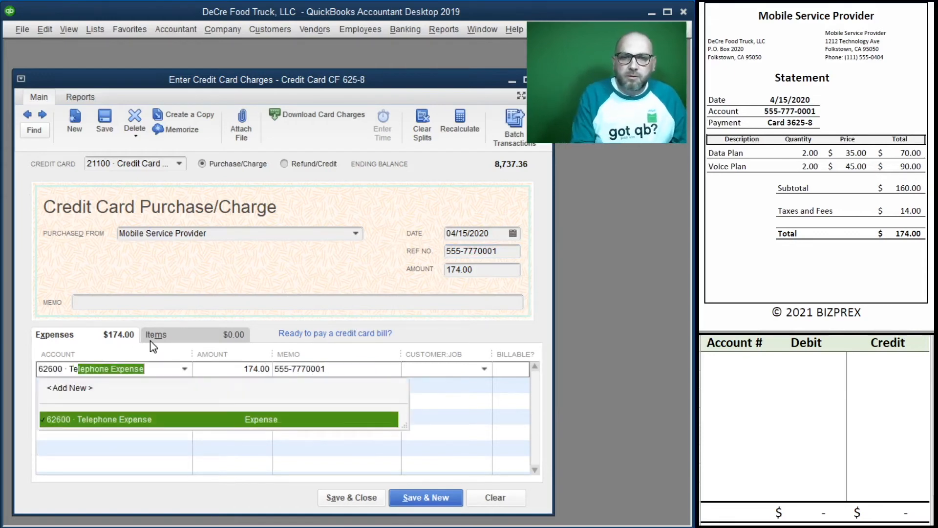
pyautogui.press('Tab')
pyautogui.press('Tab')
pyautogui.press('Tab')
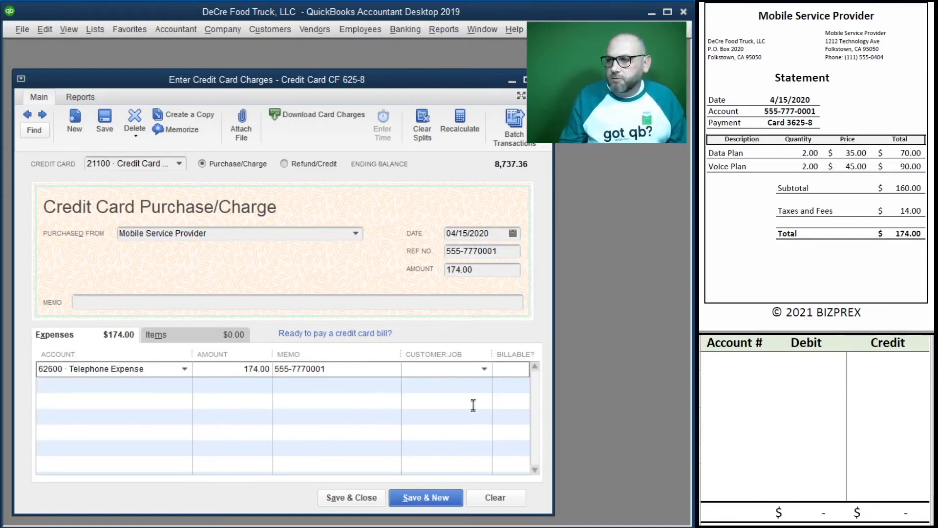
# Step: Record in the worksheet a 174.00 credit to account 21100 for the Mobile Service Provider charge
pyautogui.scroll(-3, 700, 210)
pyautogui.scroll(3, 700, 210)
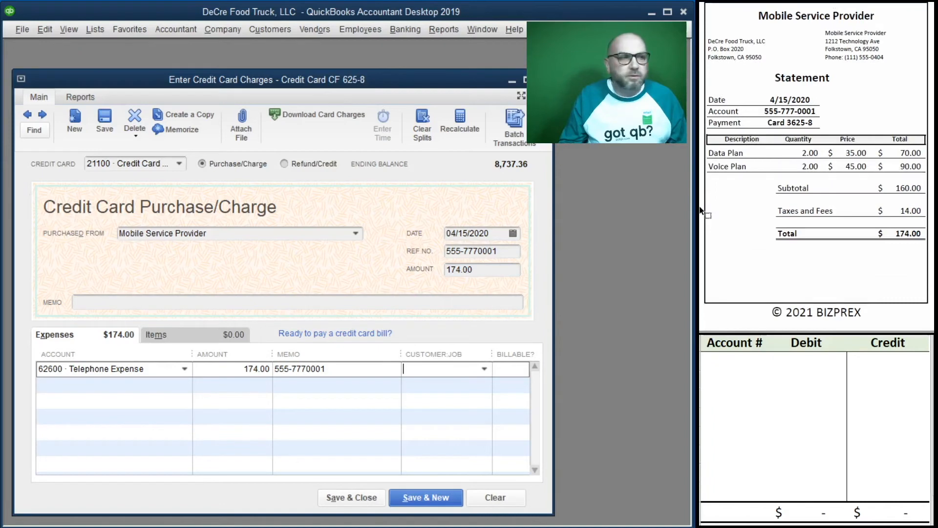
pyautogui.click(728, 360)
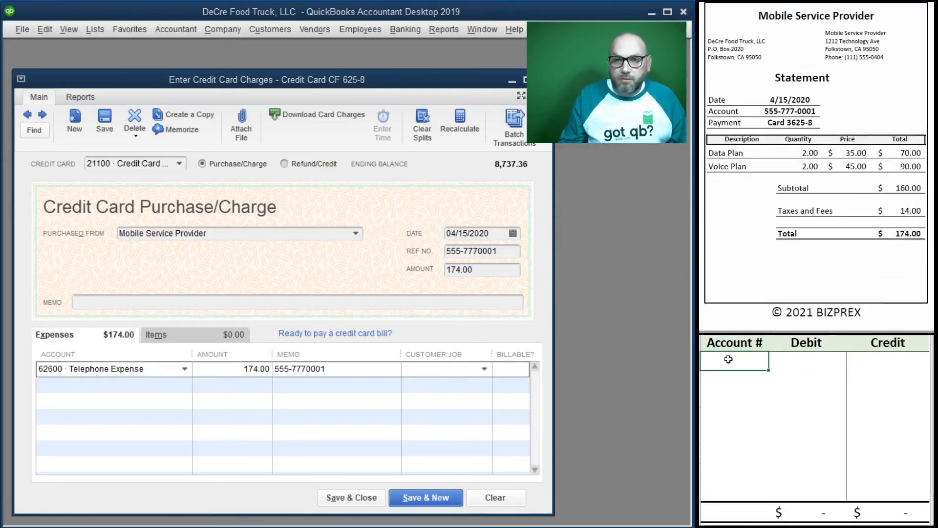
pyautogui.write('21100')
pyautogui.press('Tab')
pyautogui.press('Tab')
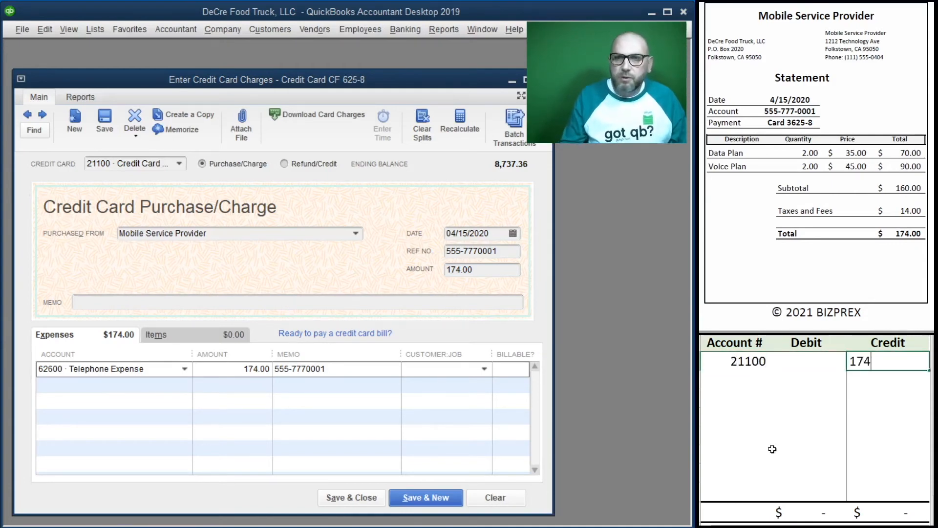
pyautogui.write('174')
pyautogui.press('Return')
# Step: Add a worksheet line debiting account 62600 for 174.00
pyautogui.press('Left')
pyautogui.press('Left')
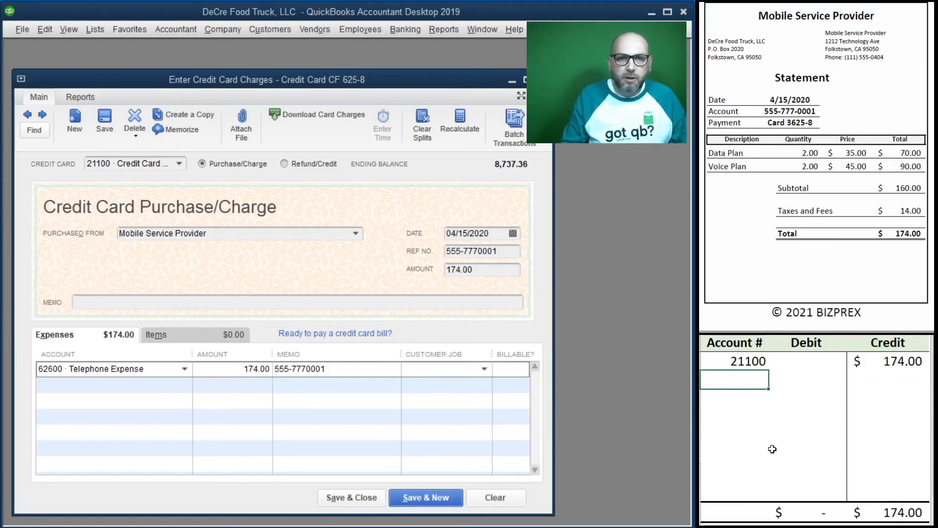
pyautogui.write('62600')
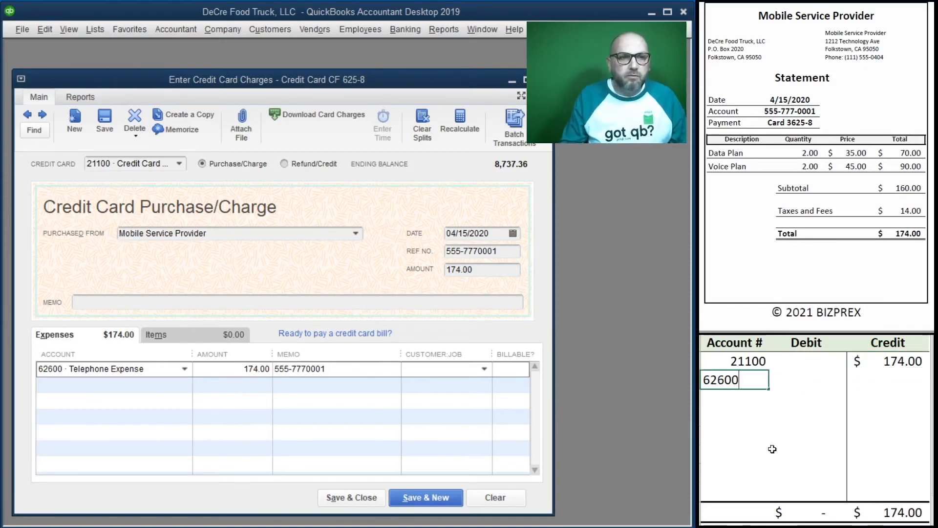
pyautogui.press('Tab')
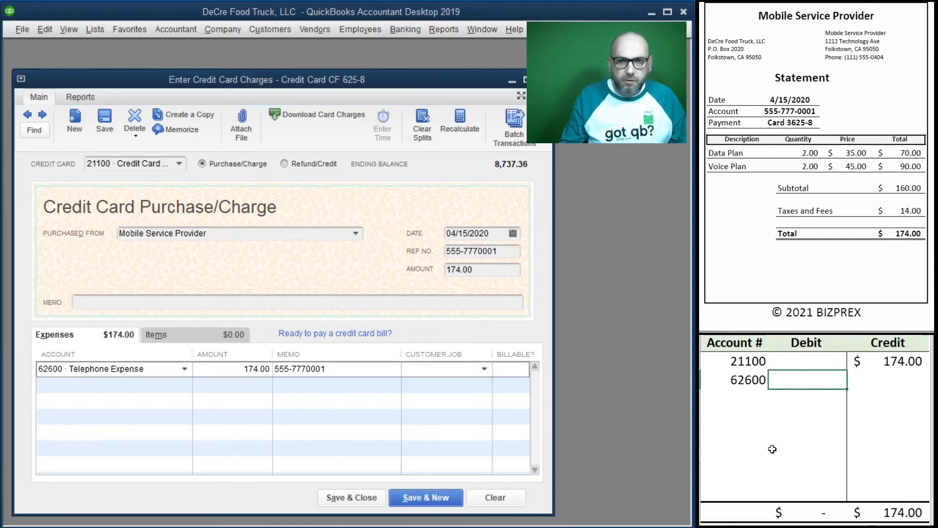
pyautogui.write('174')
pyautogui.press('Return')
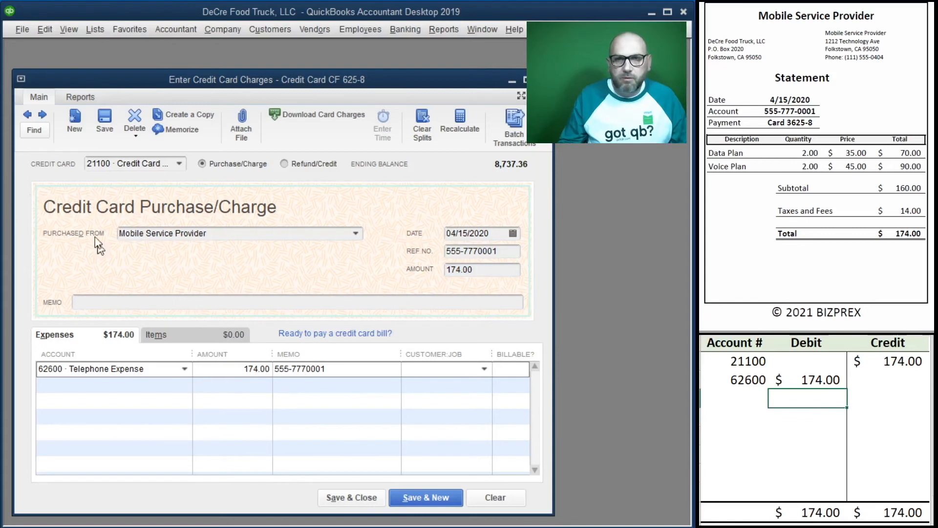
# Step: Save the 174.00 Mobile Service Provider charge, start a new one, and clear the worksheet entries
pyautogui.click(425, 497)
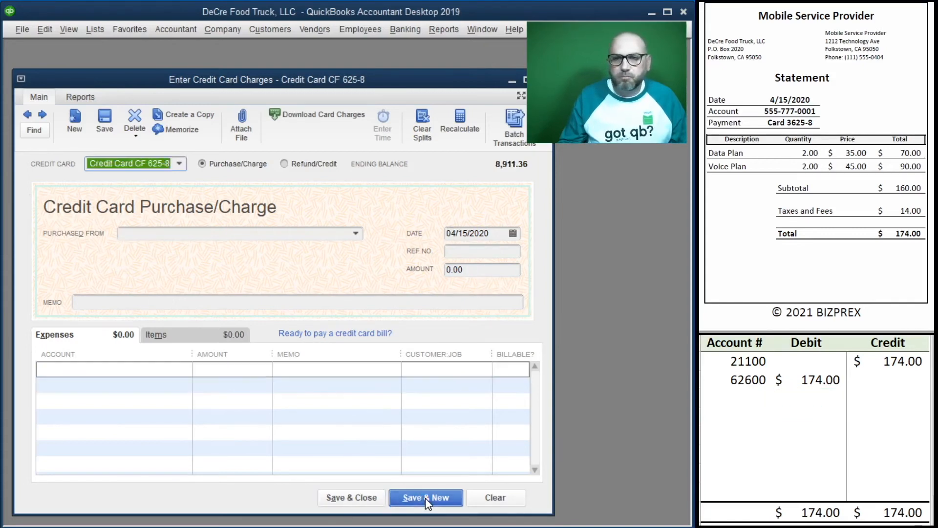
pyautogui.moveTo(892, 381); pyautogui.dragTo(838, 377)
pyautogui.click(736, 380)
pyautogui.press('Delete')
pyautogui.click(825, 398)
# Step: Bring up the Online Market return receipt and set the new transaction's date to 04/16/2020
pyautogui.scroll(-4, 878, 228)
pyautogui.scroll(-4, 854, 227)
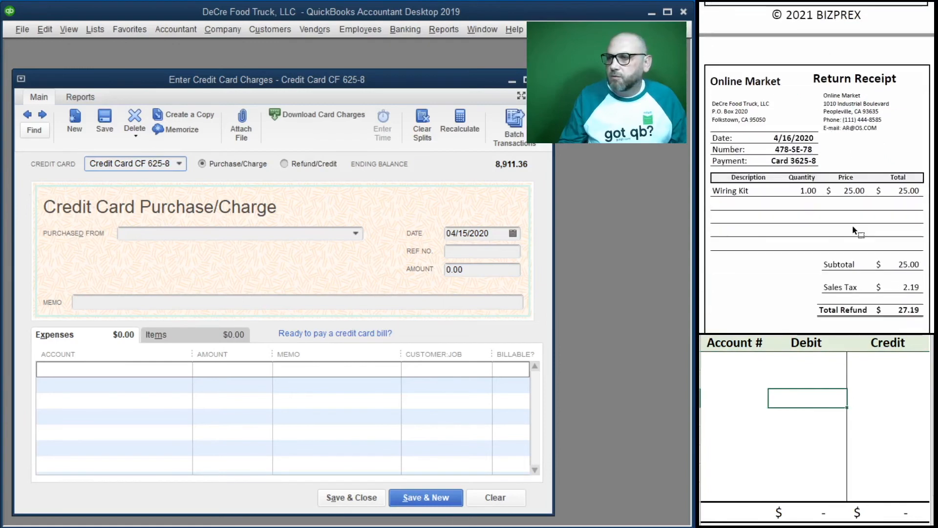
pyautogui.scroll(1, 853, 226)
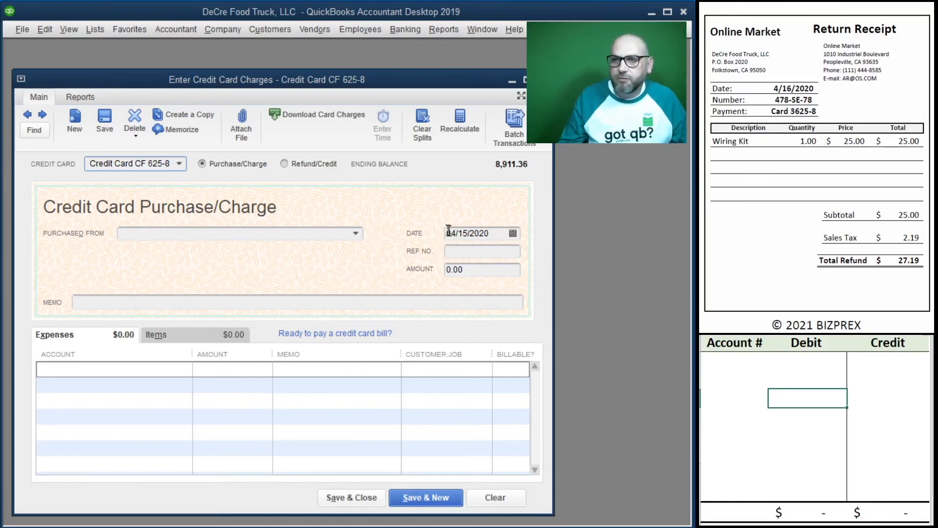
pyautogui.click(467, 234)
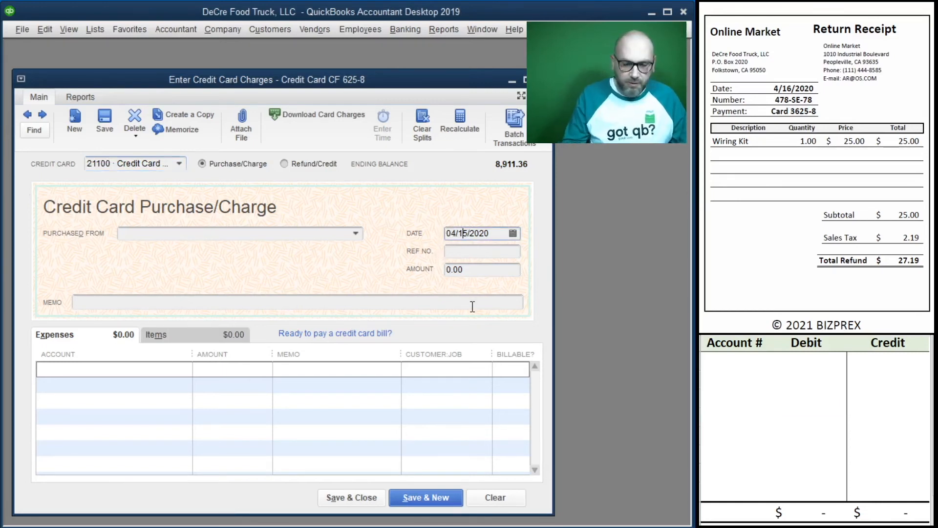
pyautogui.press('BackSpace')
pyautogui.write('6')
pyautogui.click(184, 232)
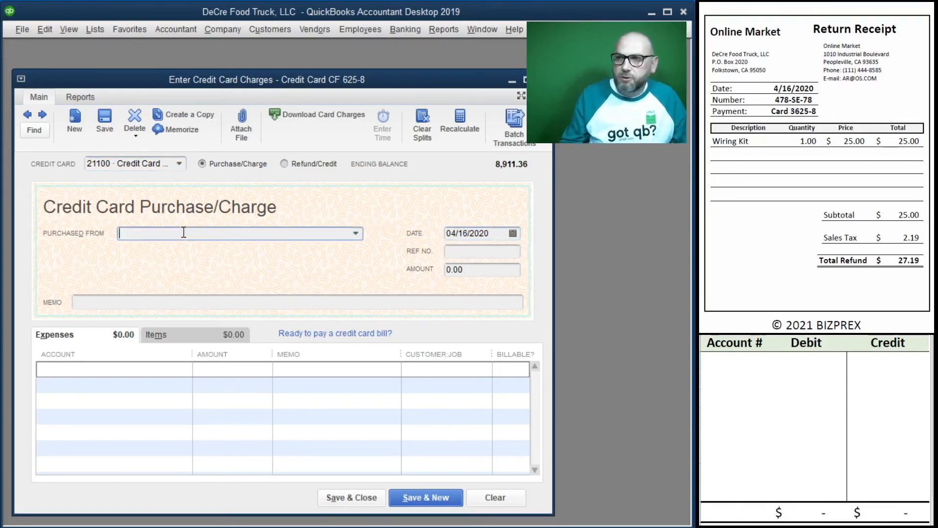
pyautogui.write('Online Market')
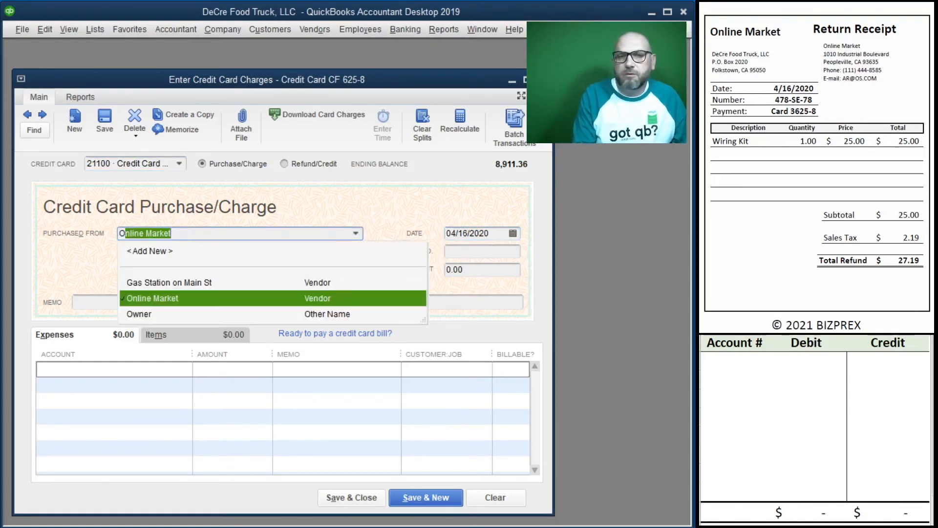
pyautogui.press('Tab')
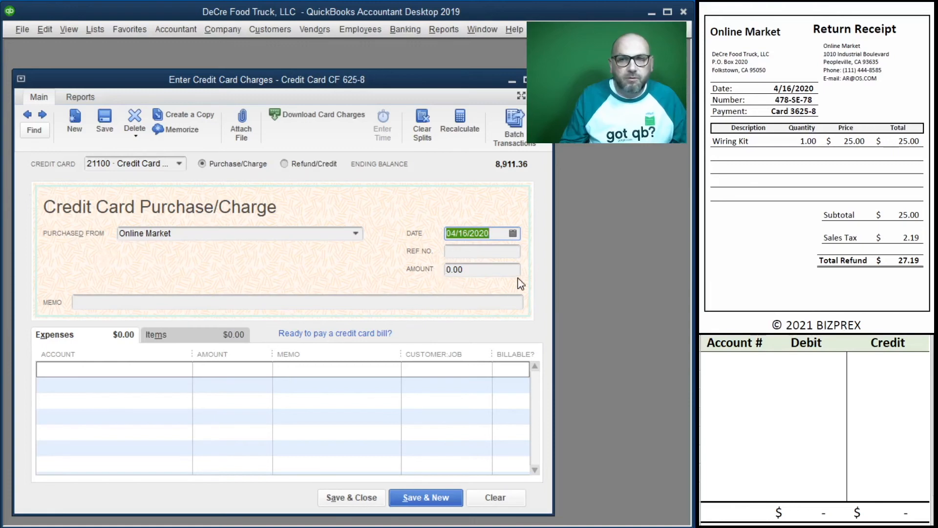
pyautogui.press('Delete')
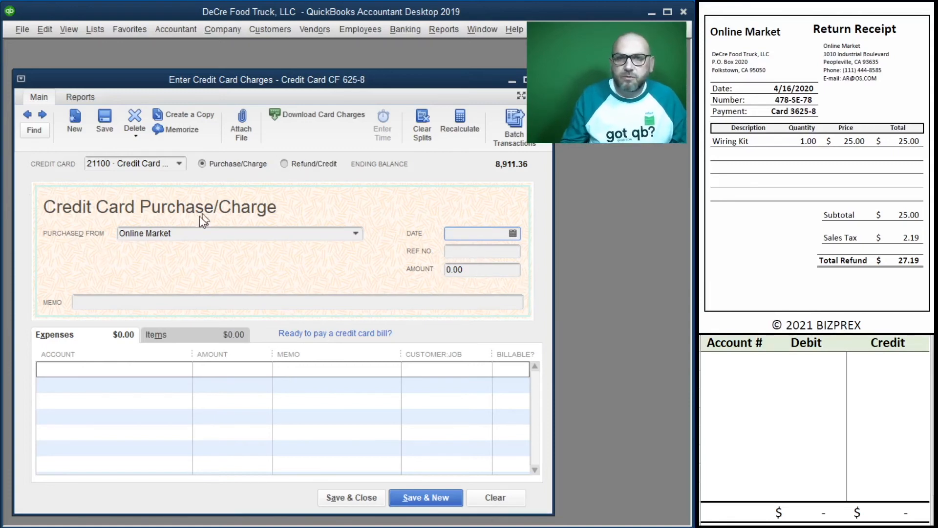
pyautogui.click(193, 233)
pyautogui.press('Delete')
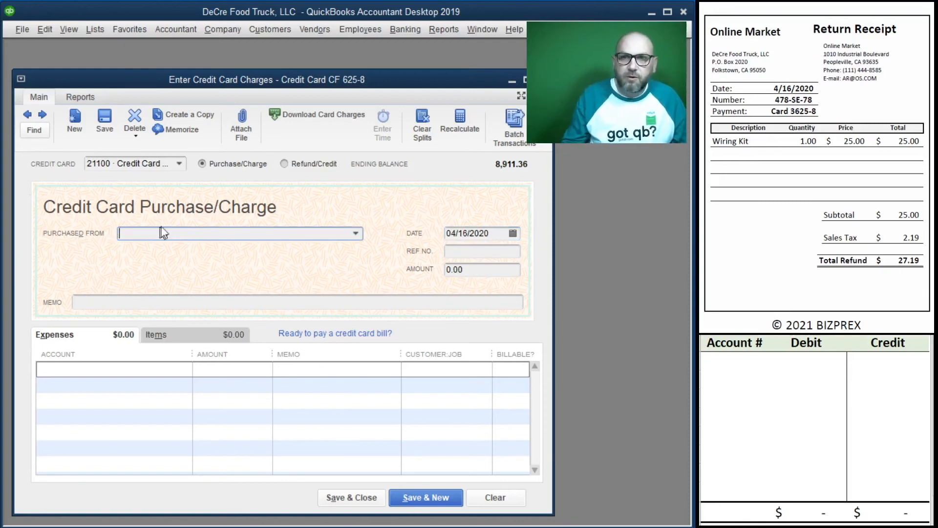
# Step: Make the transaction a Refund/Credit from Online Market with reference 478-SE-78 and an amount of 27.19
pyautogui.click(286, 164)
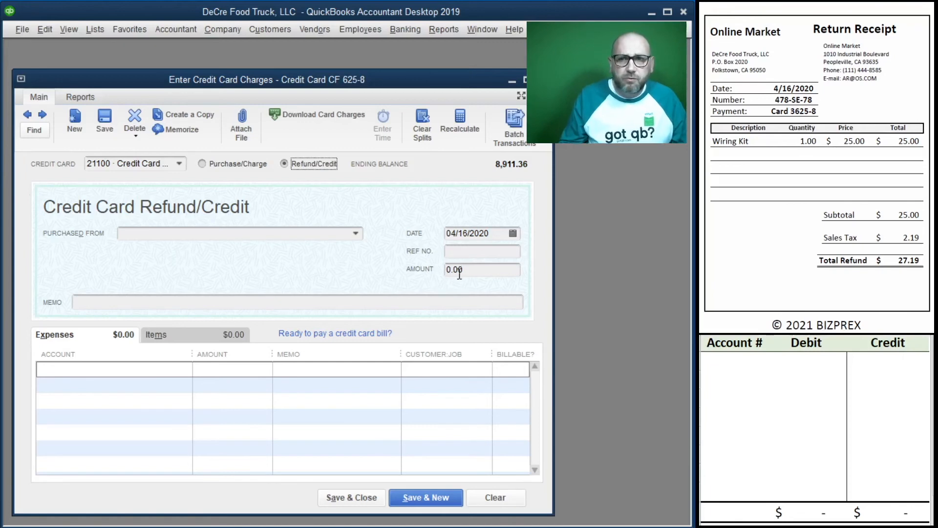
pyautogui.click(168, 234)
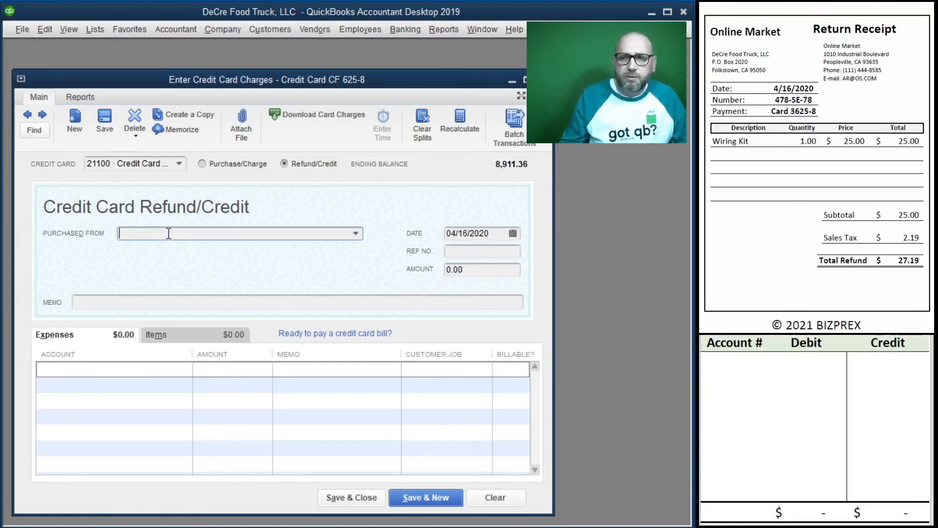
pyautogui.write('Online Market')
pyautogui.press('Tab')
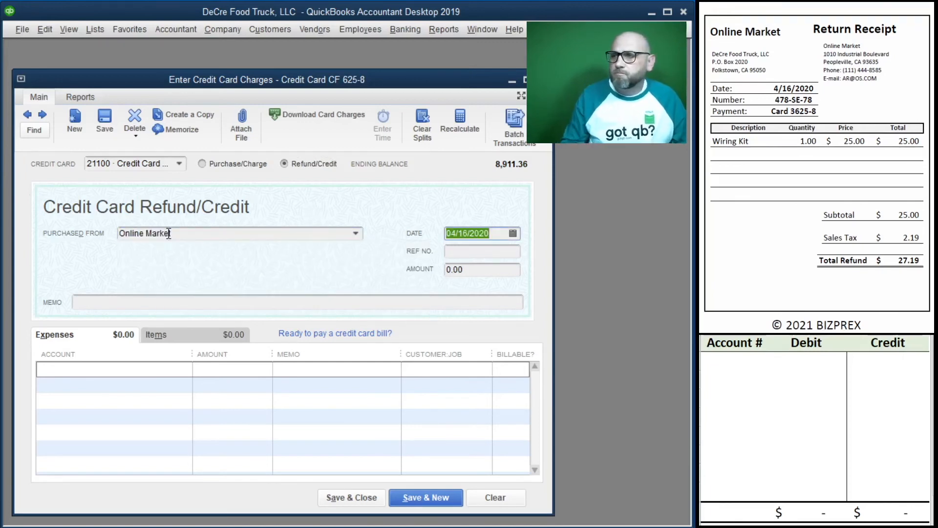
pyautogui.press('Tab')
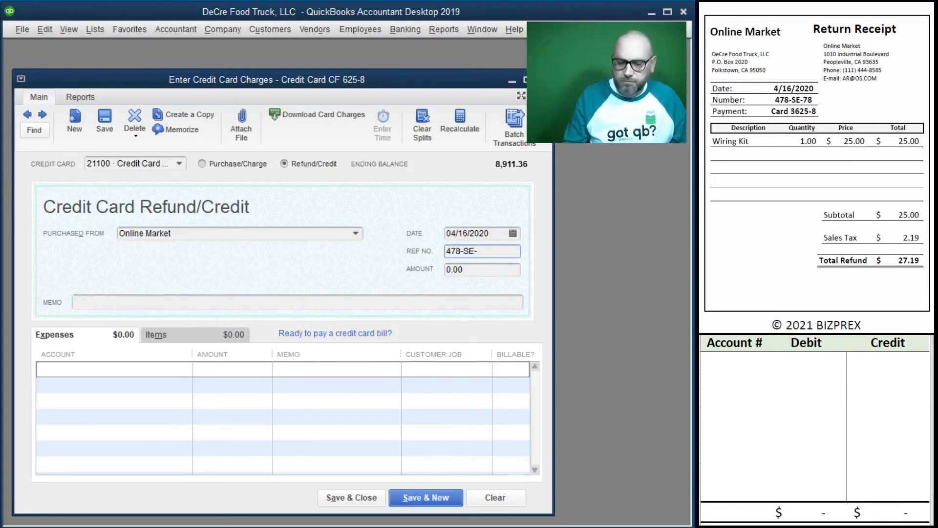
pyautogui.press('Tab')
pyautogui.write('2')
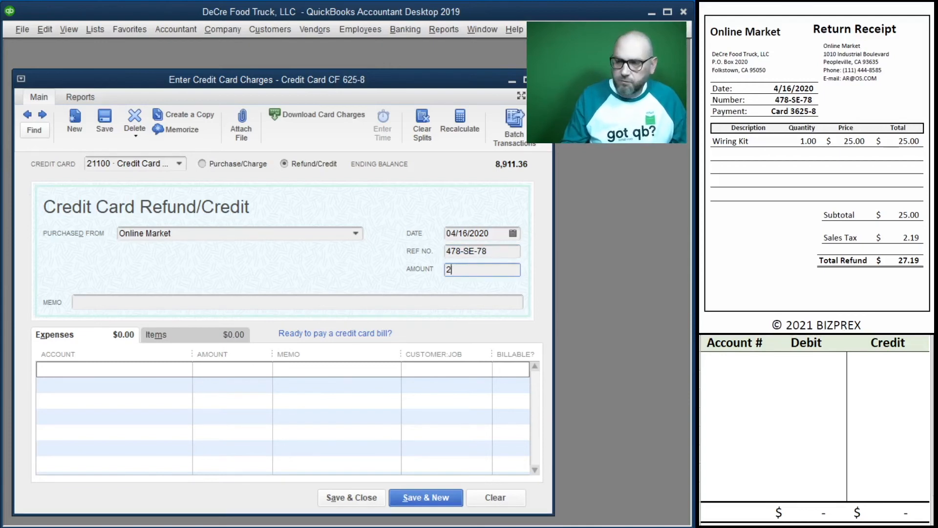
pyautogui.write('7.19')
pyautogui.press('Tab')
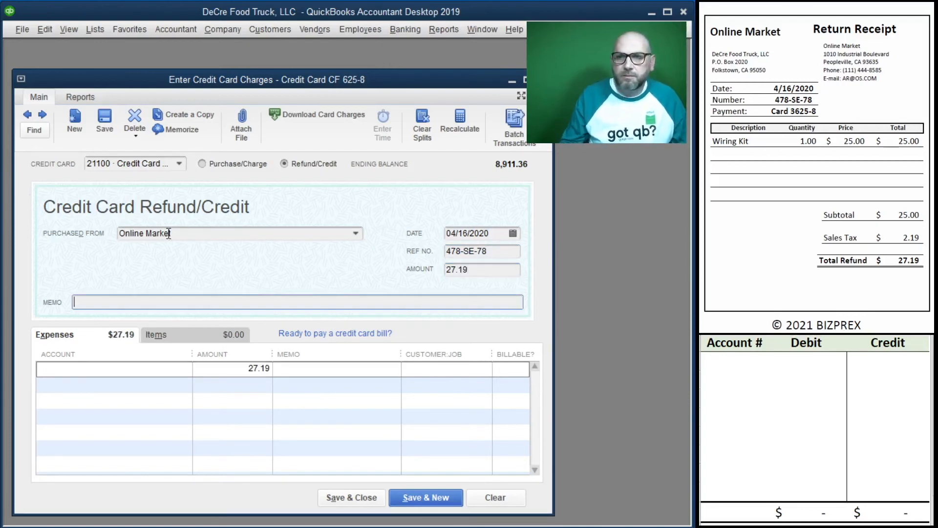
# Step: Copy the reference number 478-SE-78 into the refund's main memo
pyautogui.click(491, 251)
pyautogui.hotkey('ctrl', 'c')
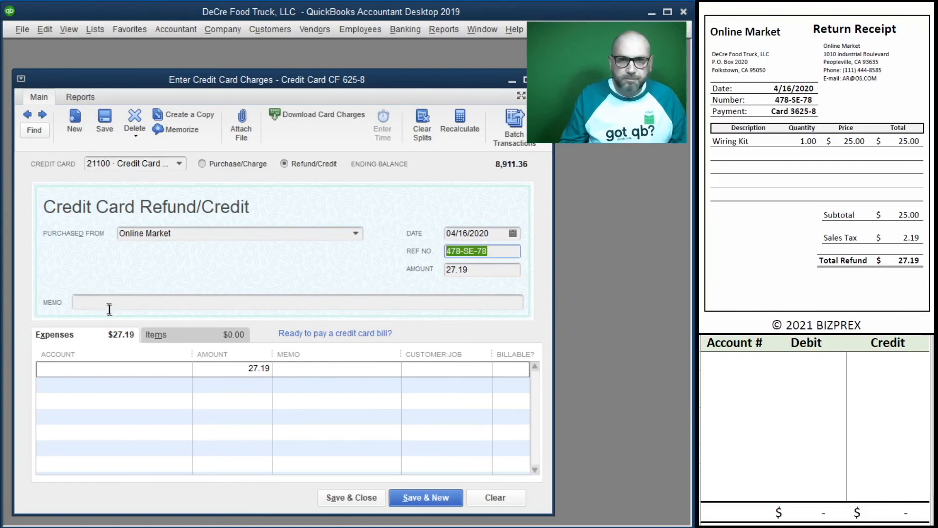
pyautogui.click(108, 301)
pyautogui.hotkey('ctrl', 'v')
# Step: Assign the 27.19 expense line to account 15000 Equipment and copy the reference number into the line's memo
pyautogui.click(98, 374)
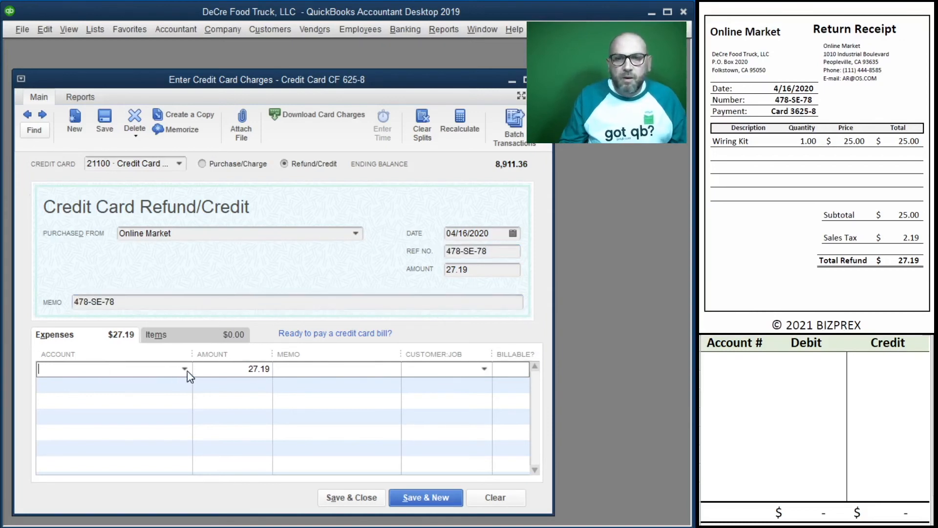
pyautogui.click(185, 368)
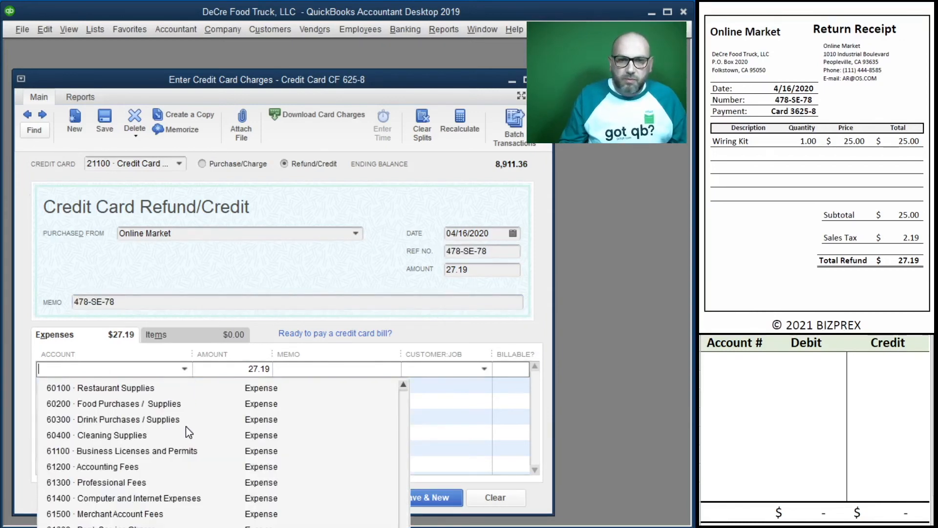
pyautogui.scroll(8, 189, 422)
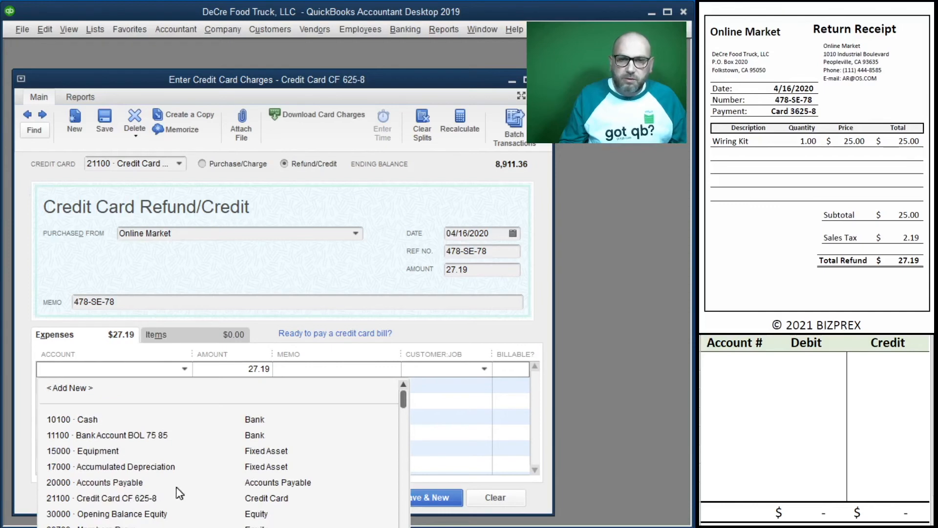
pyautogui.click(126, 452)
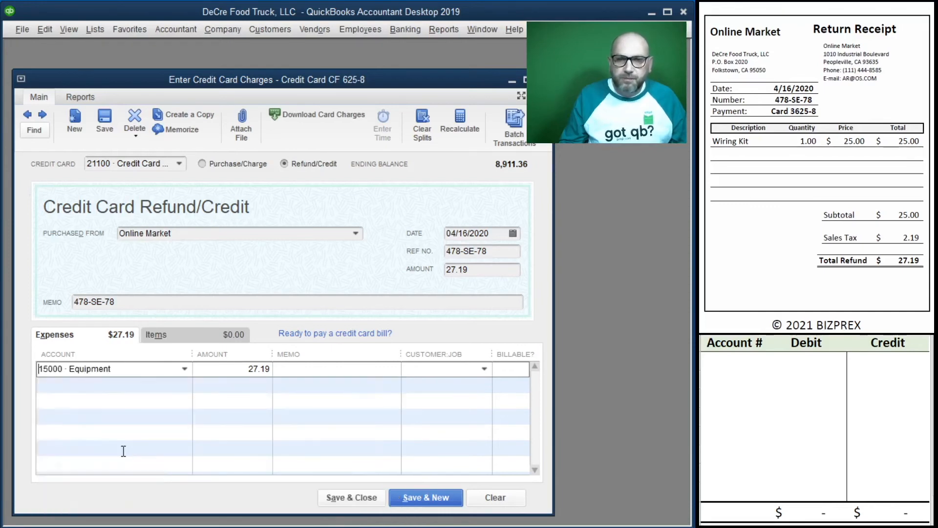
pyautogui.click(508, 251)
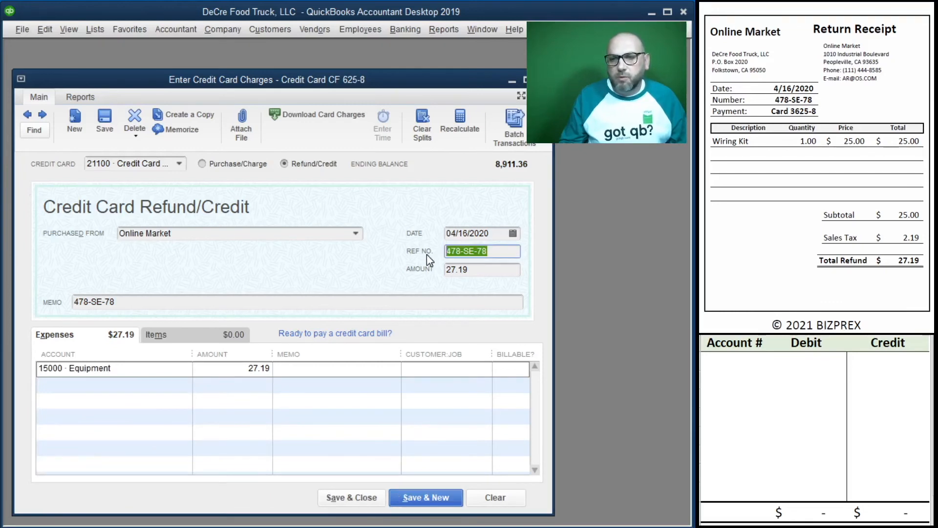
pyautogui.click(361, 367)
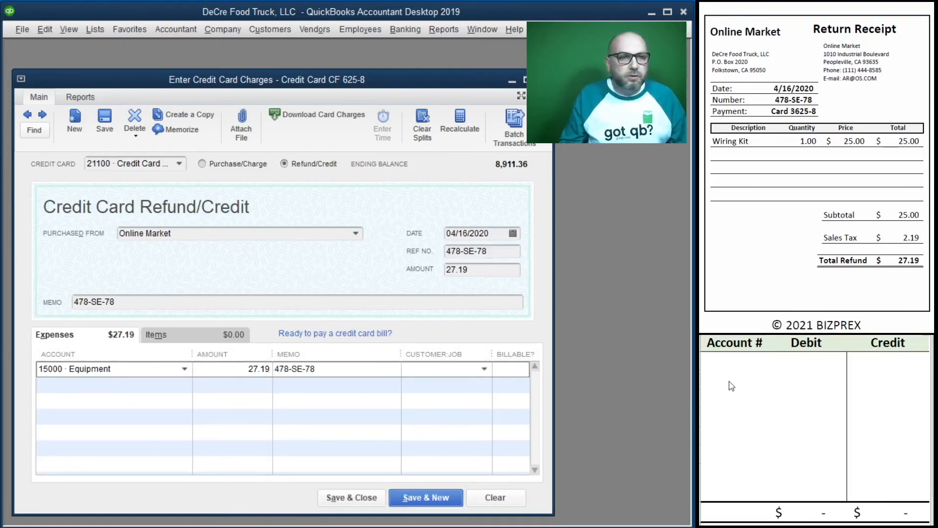
# Step: Record in the worksheet a 27.19 debit to account 21100 for the refund
pyautogui.click(729, 366)
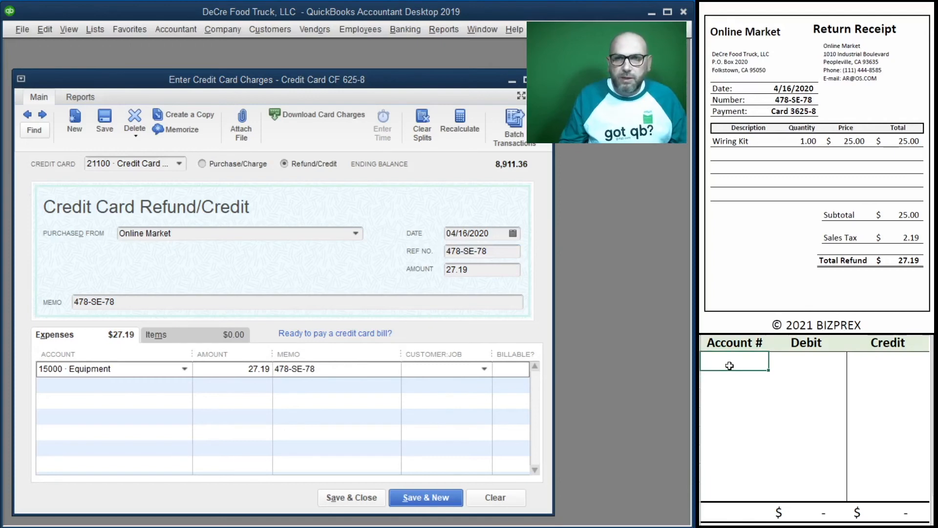
pyautogui.write('21100')
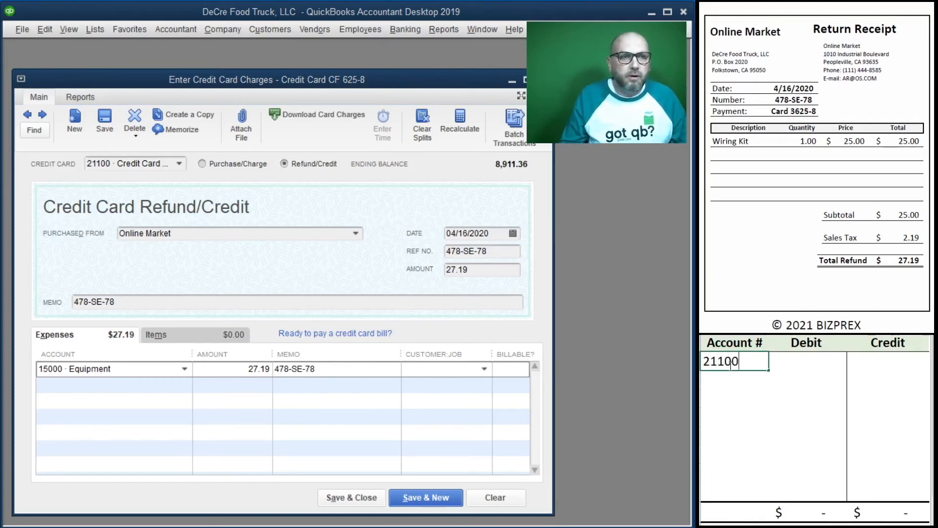
pyautogui.press('Tab')
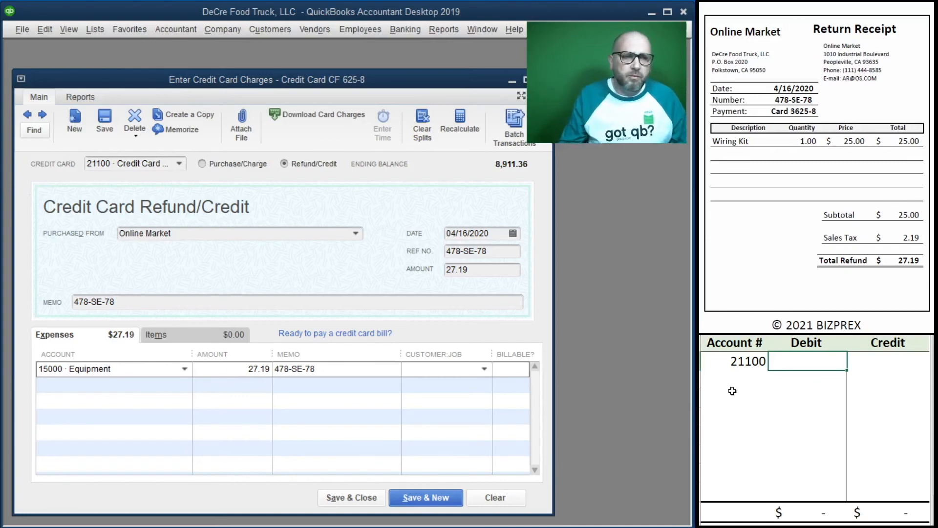
pyautogui.write('27.19')
pyautogui.press('Return')
# Step: Add a worksheet line crediting account 15000 for 27.19
pyautogui.press('Left')
pyautogui.write('15')
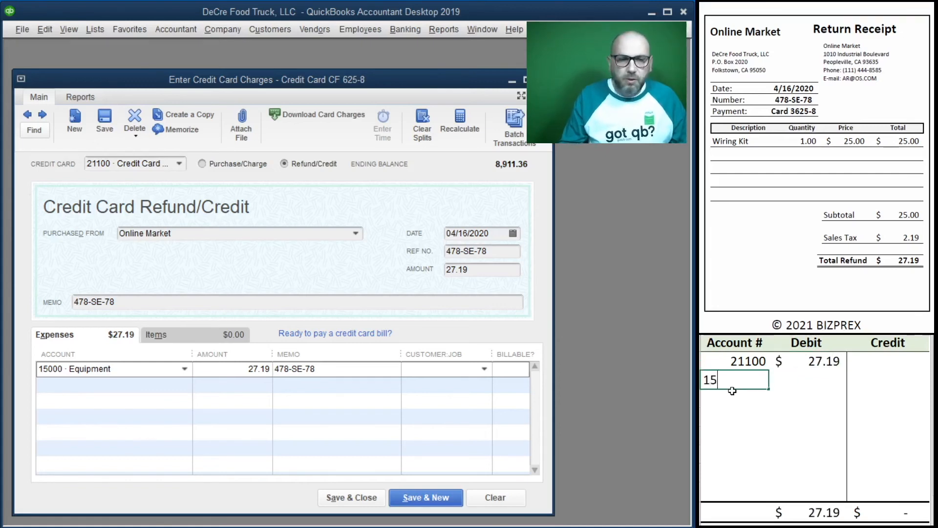
pyautogui.write('000')
pyautogui.press('Right')
pyautogui.press('Right')
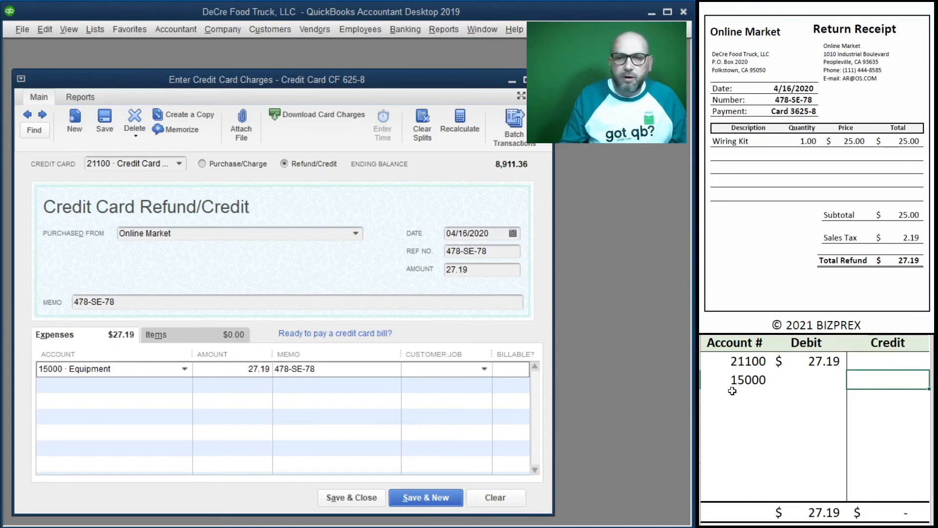
pyautogui.write('27.19')
pyautogui.press('Return')
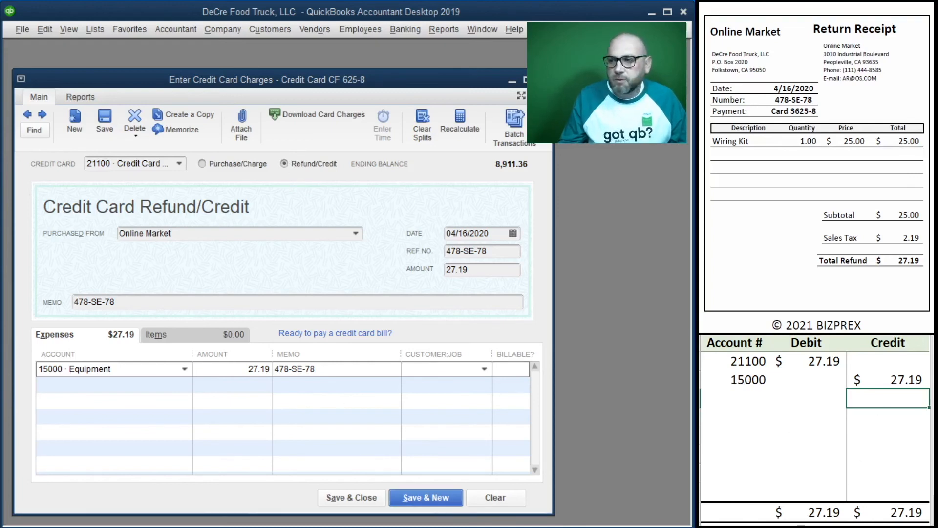
# Step: Save the Online Market refund and start a new blank credit card entry
pyautogui.scroll(-1, 817, 237)
pyautogui.scroll(-2, 817, 237)
pyautogui.scroll(2, 817, 237)
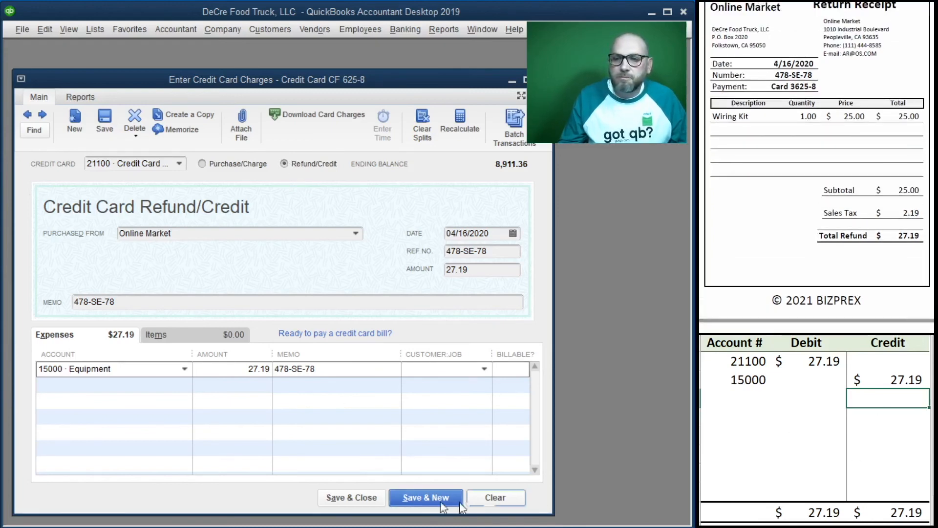
pyautogui.click(429, 493)
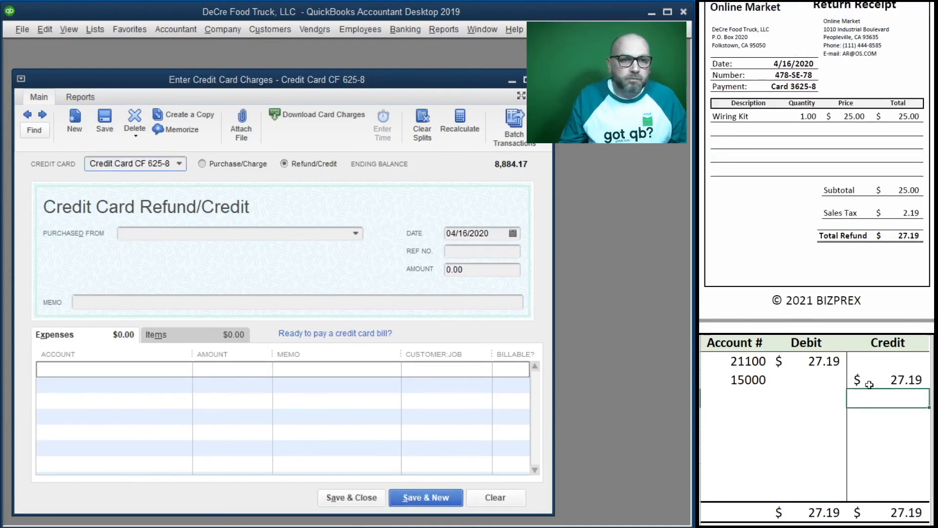
# Step: Clear the refund's debit and credit lines from the worksheet and bring up the CreditFirst transaction receipt
pyautogui.click(795, 382)
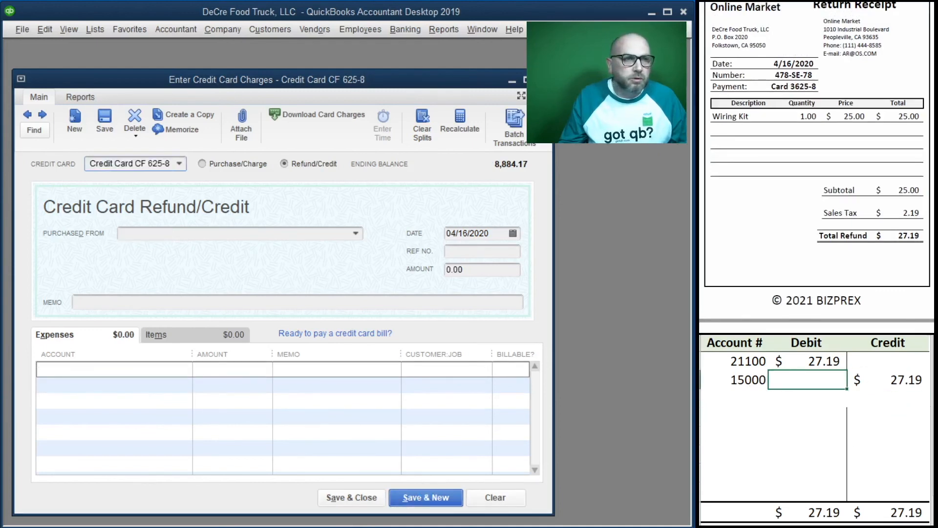
pyautogui.moveTo(903, 399); pyautogui.dragTo(751, 362)
pyautogui.press('Delete')
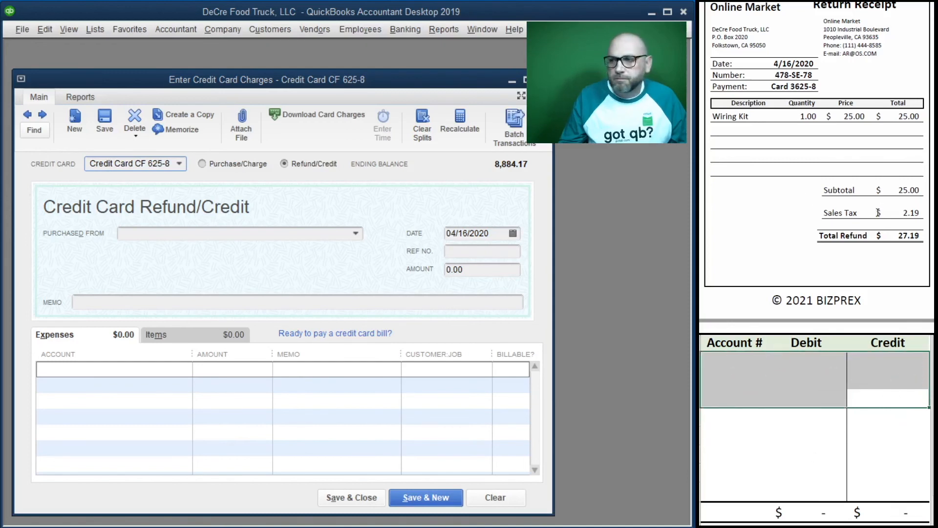
pyautogui.scroll(-5, 812, 220)
pyautogui.scroll(-5, 814, 220)
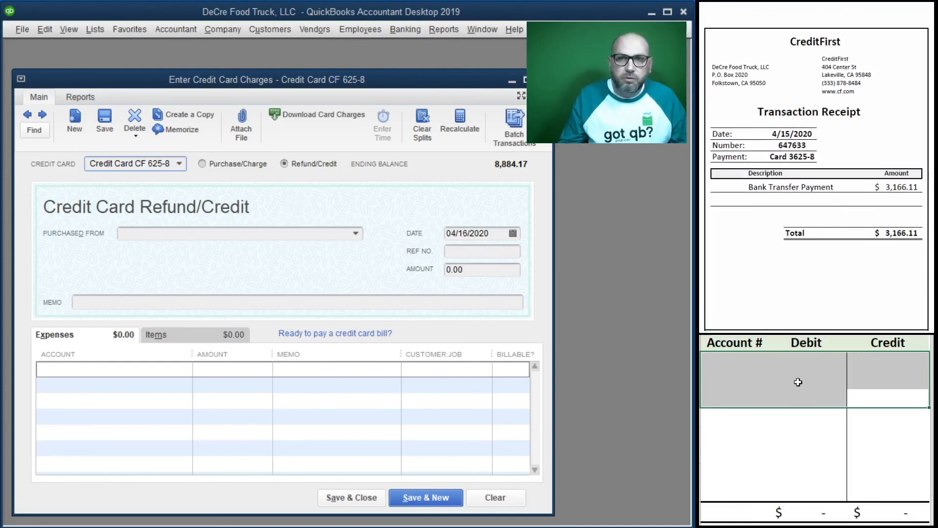
pyautogui.click(780, 380)
pyautogui.click(736, 368)
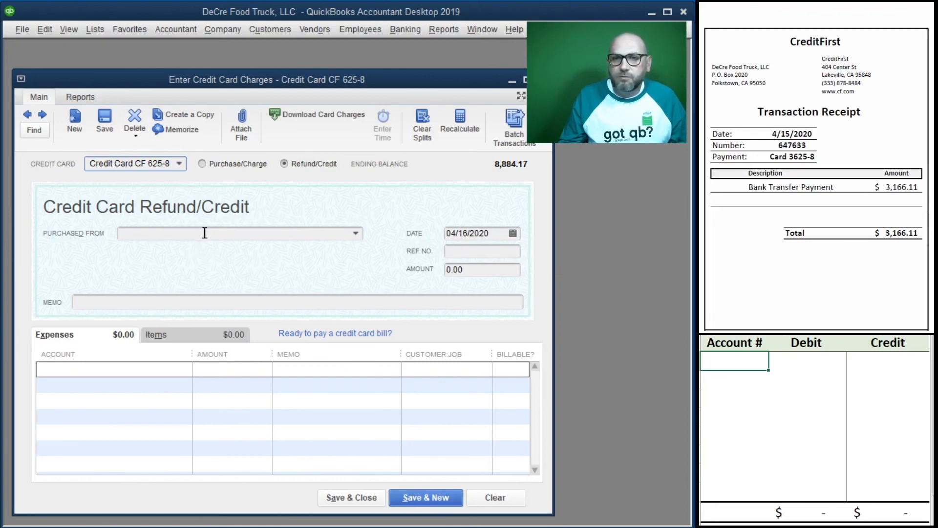
# Step: Select CreditFirst as the vendor of the new refund/credit entry and date it 04/15/2020
pyautogui.click(184, 235)
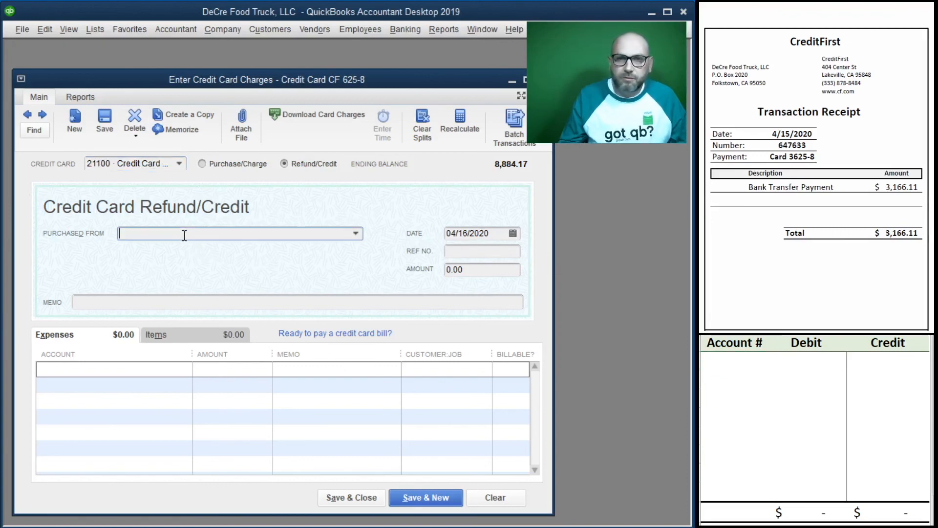
pyautogui.write('Cre')
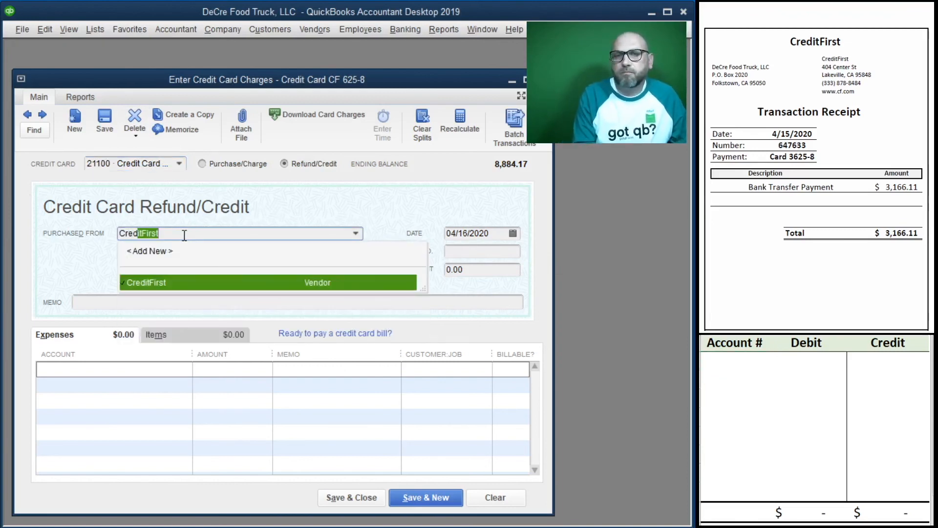
pyautogui.write('d')
pyautogui.press('Tab')
pyautogui.write('4/15/20')
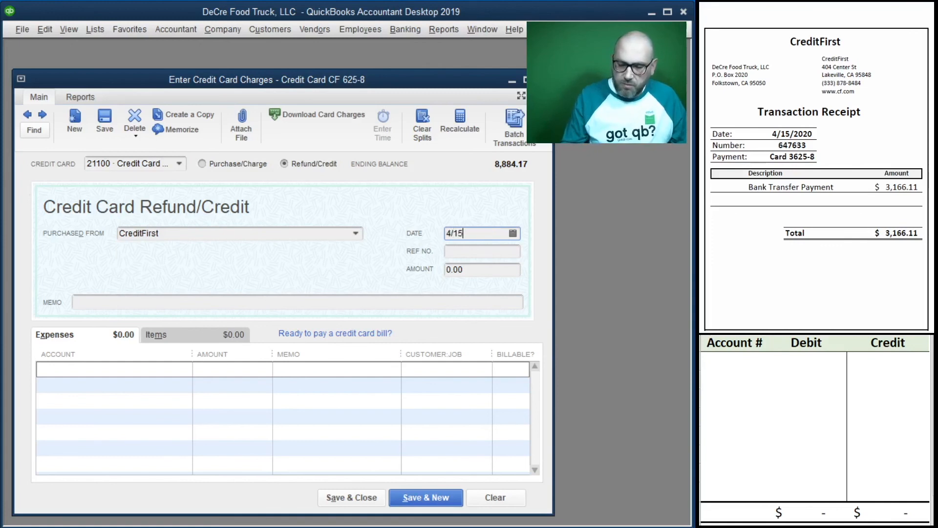
pyautogui.press('Tab')
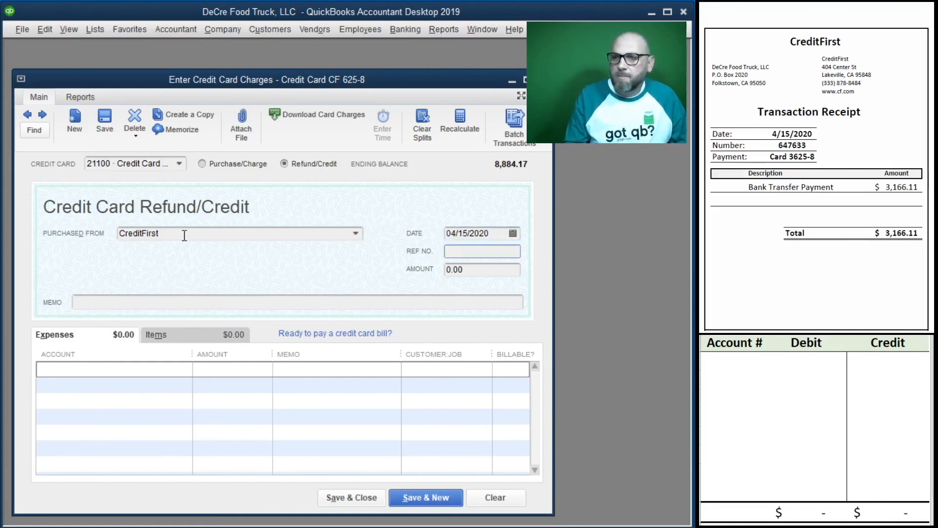
# Step: Enter reference number 647633 and an amount of 3,166.11 for the CreditFirst entry
pyautogui.write('64')
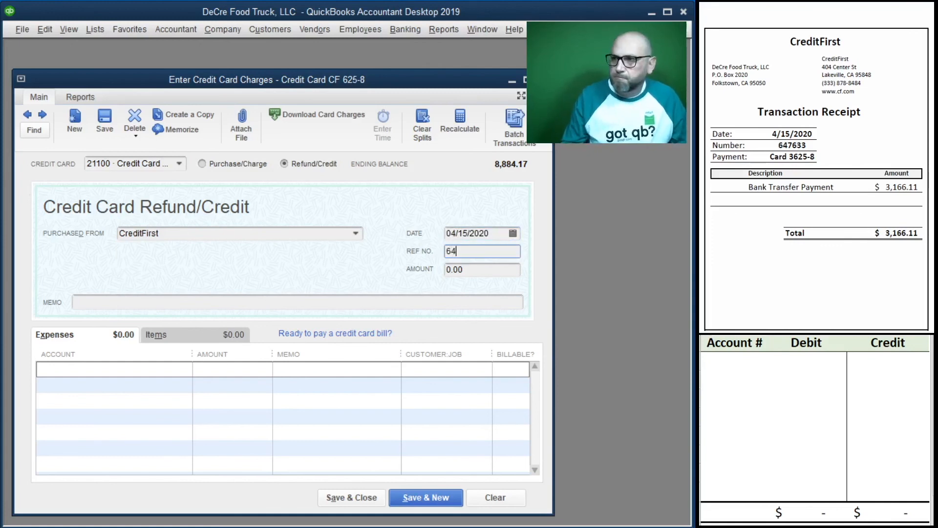
pyautogui.write('7633')
pyautogui.press('Tab')
pyautogui.write('3,166.11')
pyautogui.press('Tab')
# Step: Copy the reference number 647633 into the entry's main memo and the expense line's memo
pyautogui.click(479, 252)
pyautogui.doubleClick(479, 252)
pyautogui.hotkey('ctrl', 'c')
pyautogui.click(161, 302)
pyautogui.hotkey('ctrl', 'v')
pyautogui.click(322, 369)
pyautogui.hotkey('ctrl', 'v')
# Step: Assign the 3,166.11 expense line to account 11100 Bank Account BOL
pyautogui.click(186, 370)
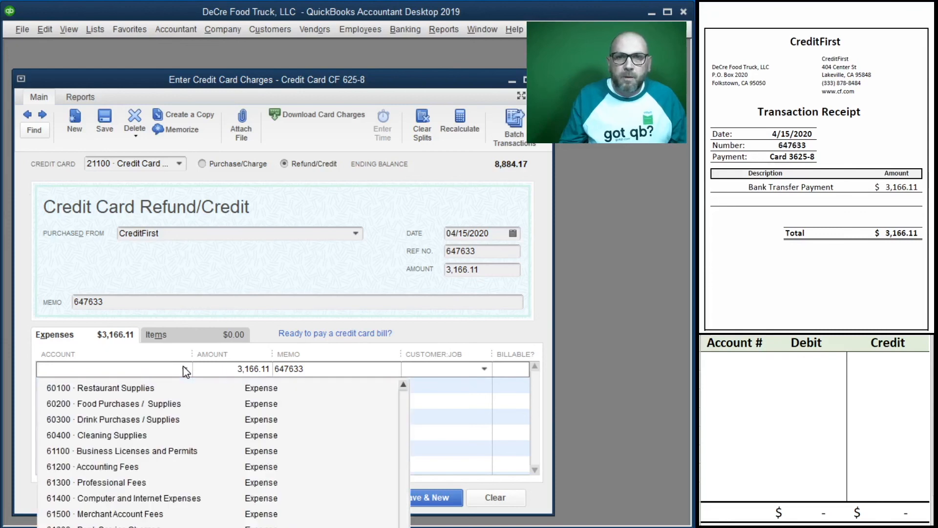
pyautogui.scroll(10, 177, 420)
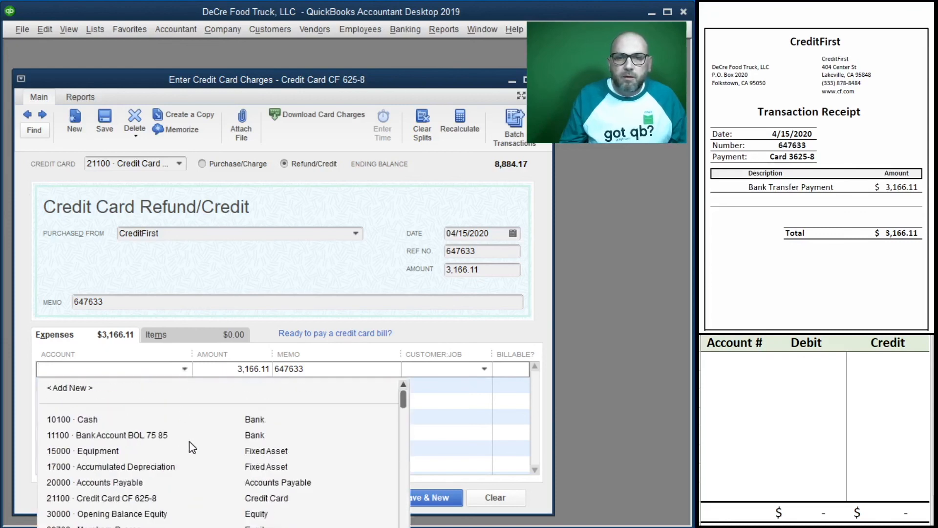
pyautogui.click(189, 442)
pyautogui.press('Tab')
pyautogui.press('Tab')
pyautogui.press('Tab')
pyautogui.press('Tab')
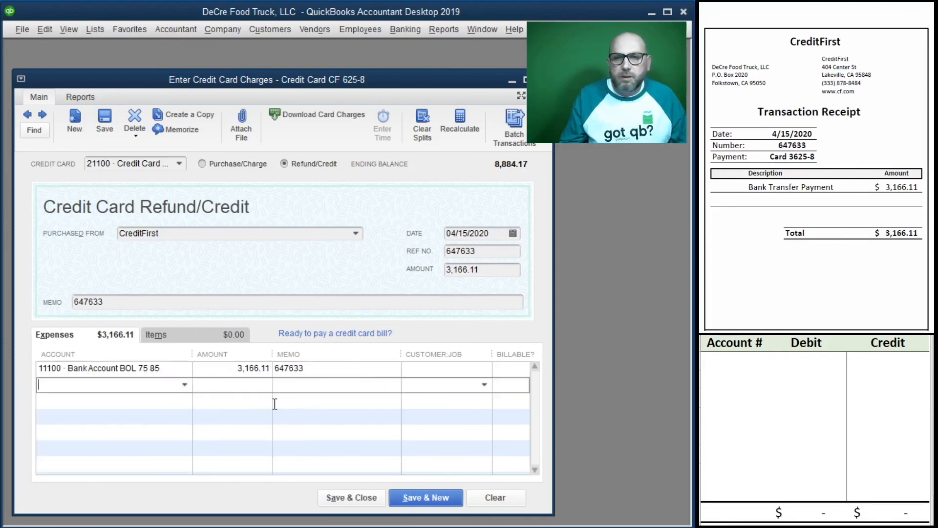
# Step: Record in the worksheet a 3,166.11 debit to account 21100 for the card payment
pyautogui.click(788, 387)
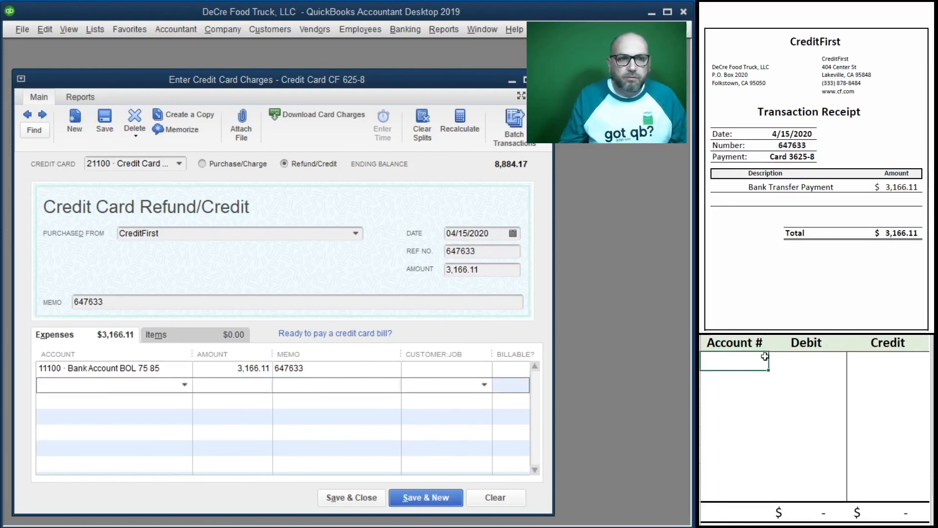
pyautogui.write('21100')
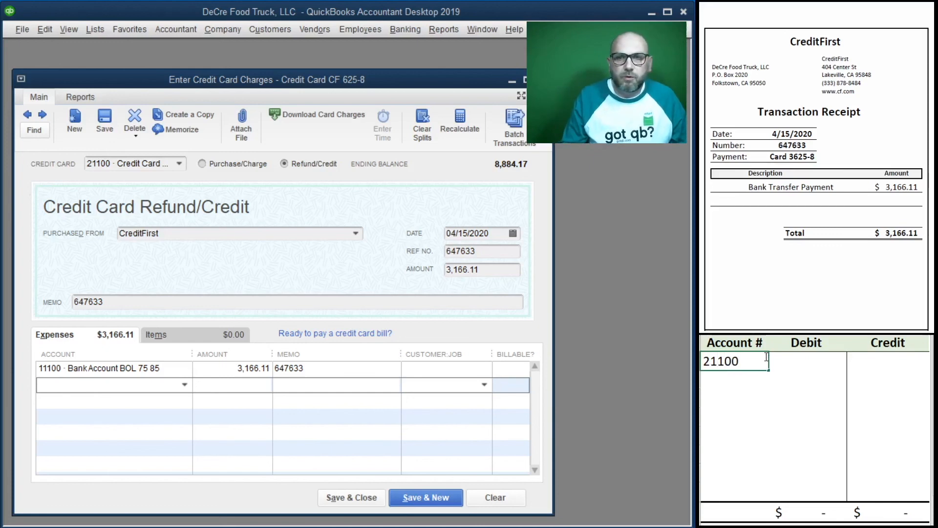
pyautogui.press('Tab')
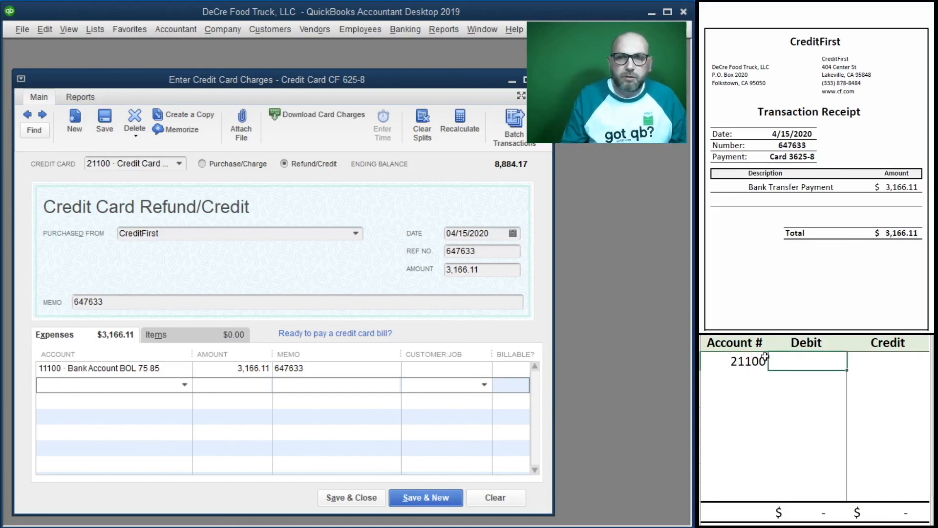
pyautogui.write('3166.11')
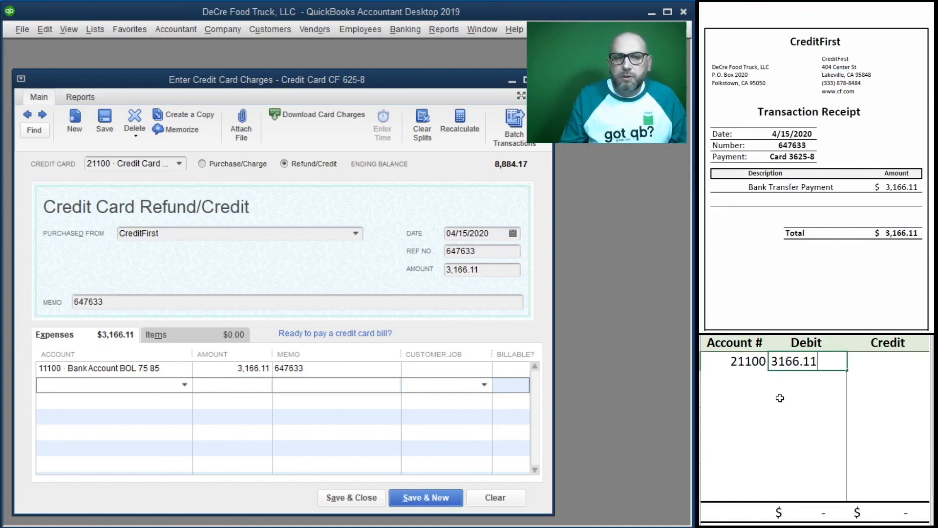
pyautogui.press('Return')
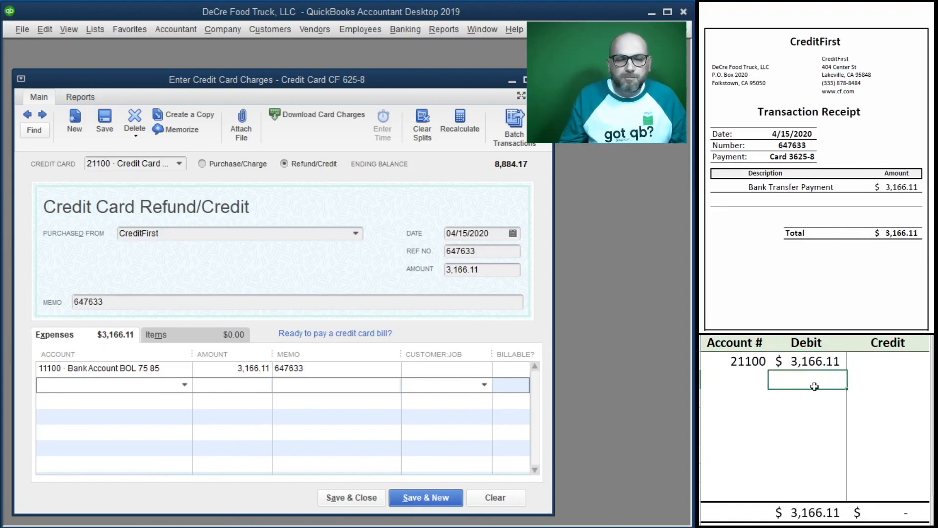
# Step: Add a worksheet line crediting account 11100 for 3,166.11
pyautogui.click(758, 384)
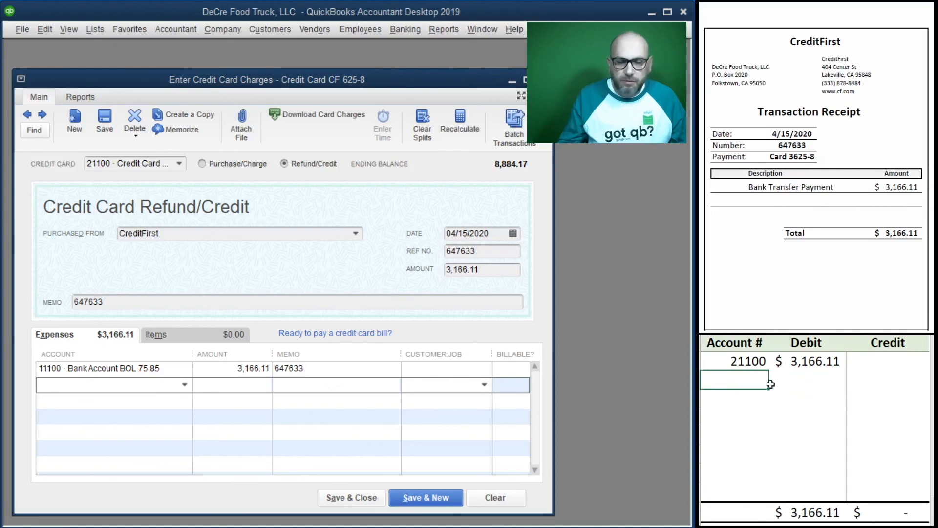
pyautogui.write('11100')
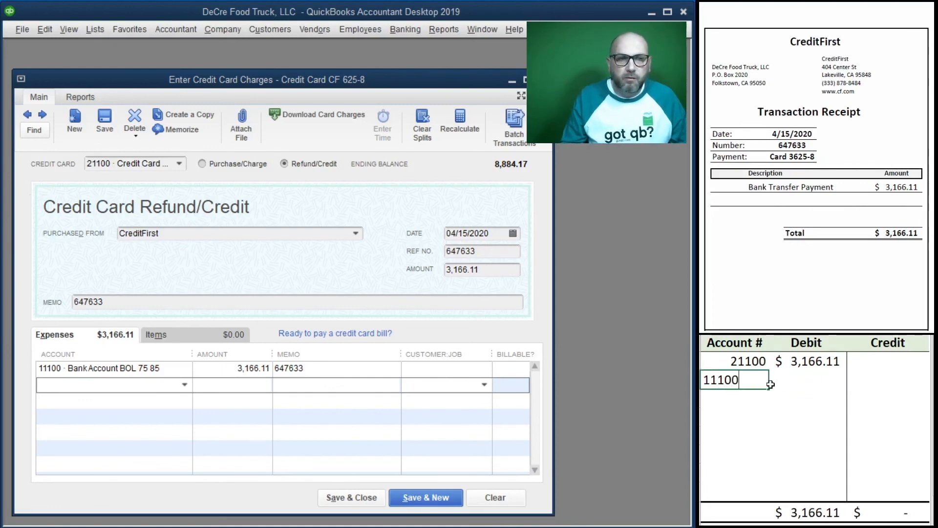
pyautogui.press('Tab')
pyautogui.press('Tab')
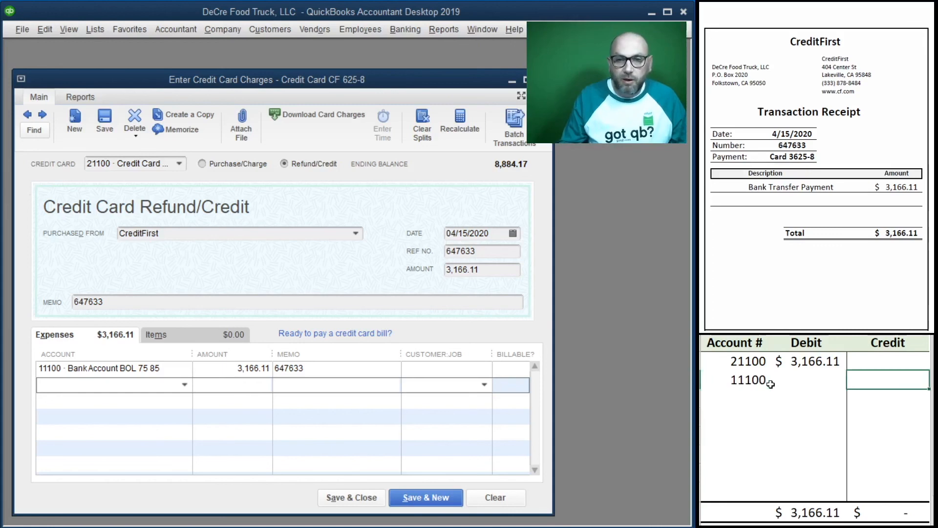
pyautogui.write('3,166.11')
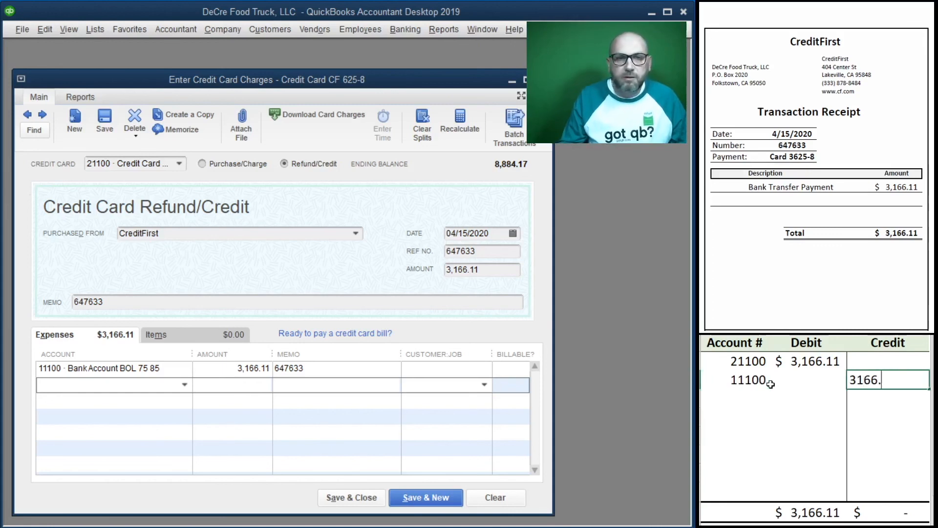
pyautogui.press('Return')
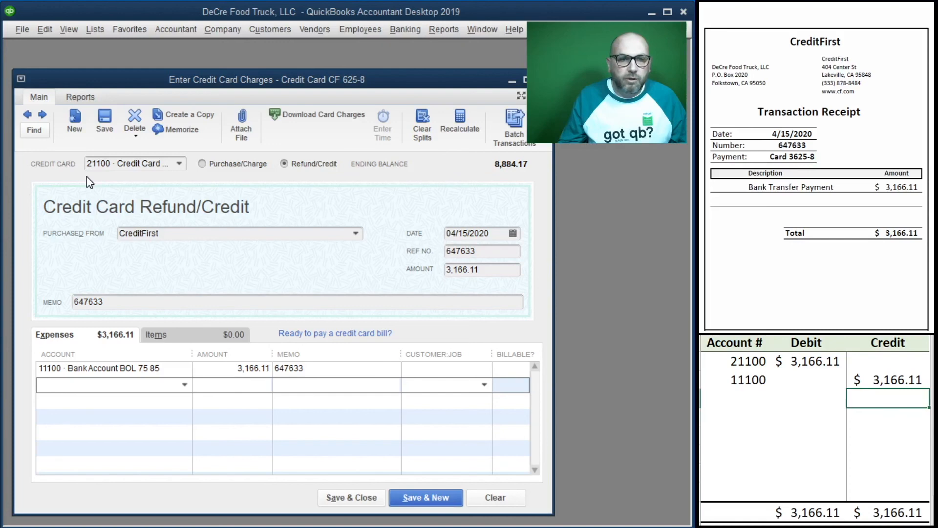
# Step: Save and close the CreditFirst entry, and clear its debit and credit lines from the worksheet
pyautogui.scroll(-1, 771, 250)
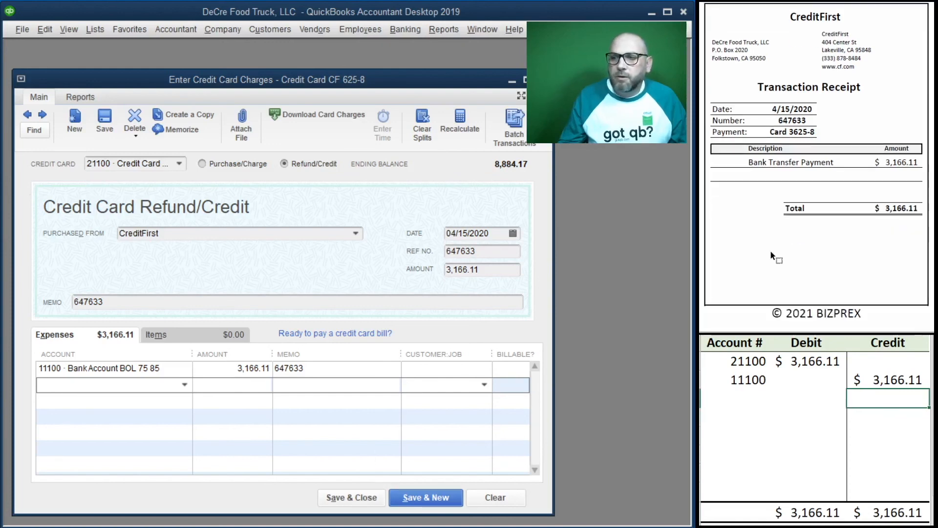
pyautogui.click(333, 497)
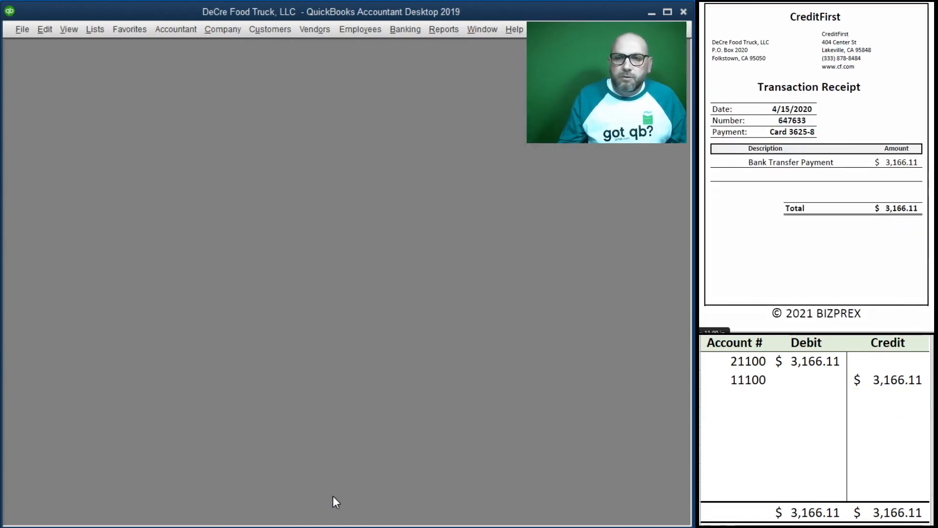
pyautogui.moveTo(870, 405); pyautogui.dragTo(748, 364)
pyautogui.press('Delete')
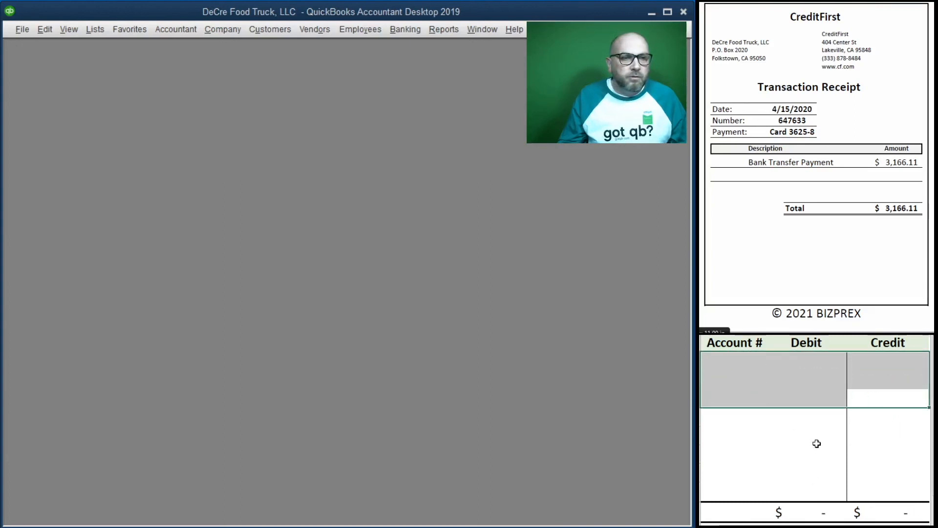
pyautogui.click(879, 378)
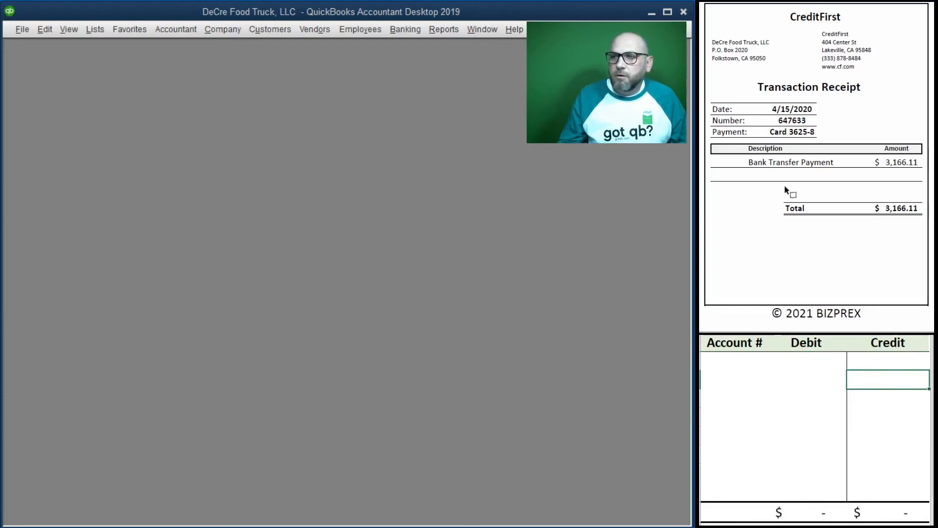
pyautogui.scroll(-3, 785, 186)
pyautogui.scroll(-4, 784, 186)
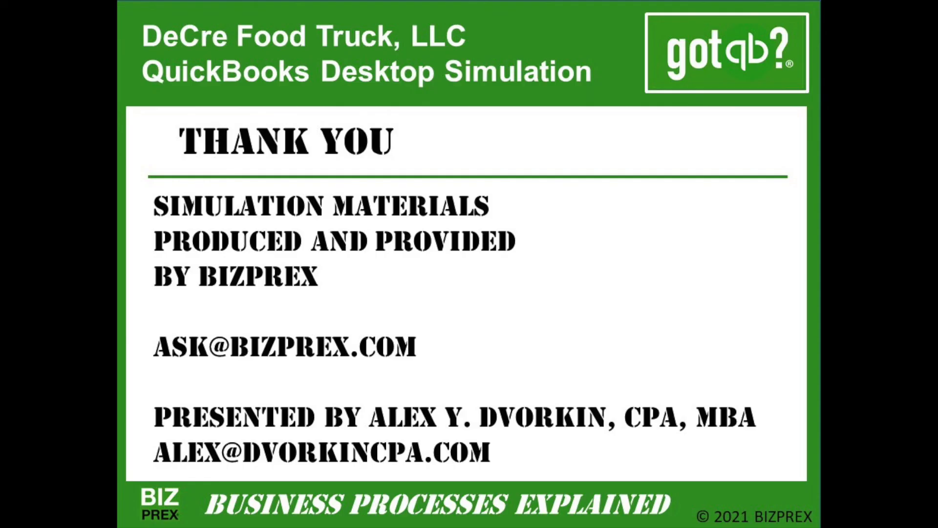